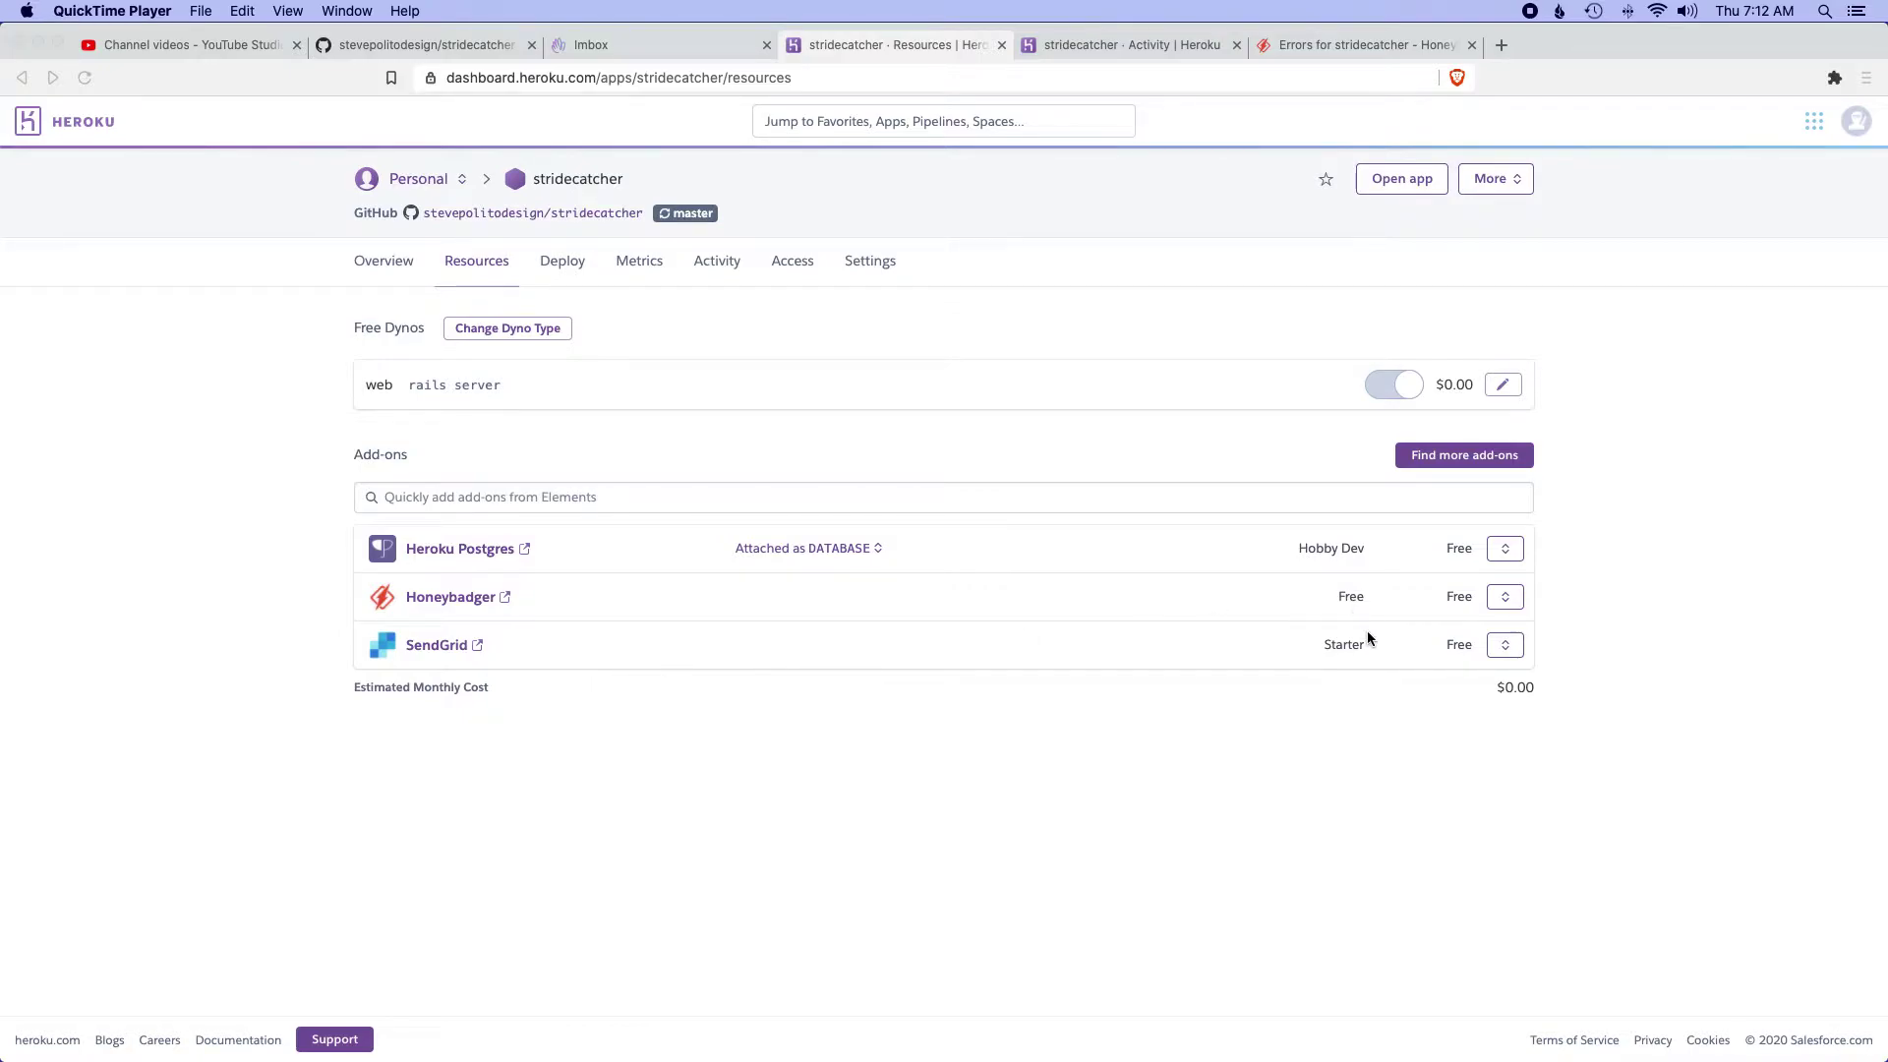
- Bring the browser showing the stridecatcher app's Heroku Resources page to the front
click(1505, 647)
- Delete the SendGrid add-on from stridecatcher, confirming with the copied app name
click(1505, 647)
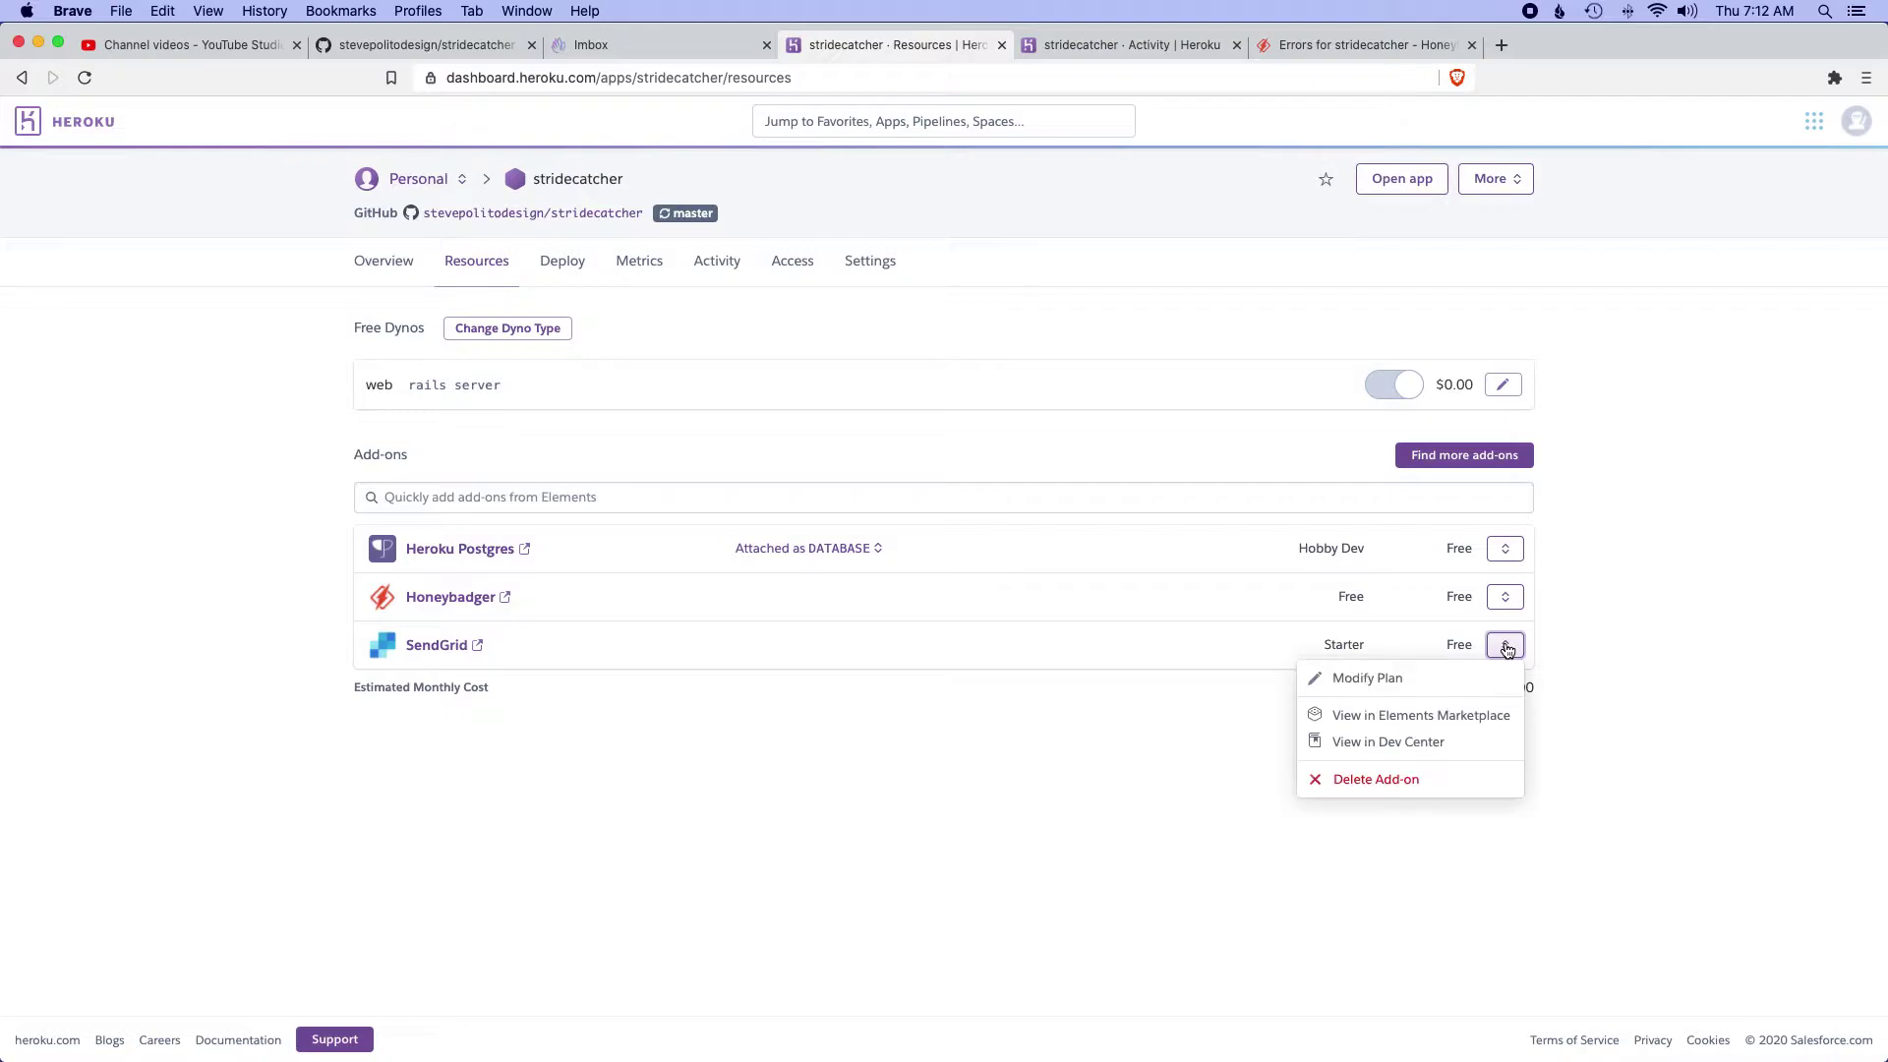
click(1376, 779)
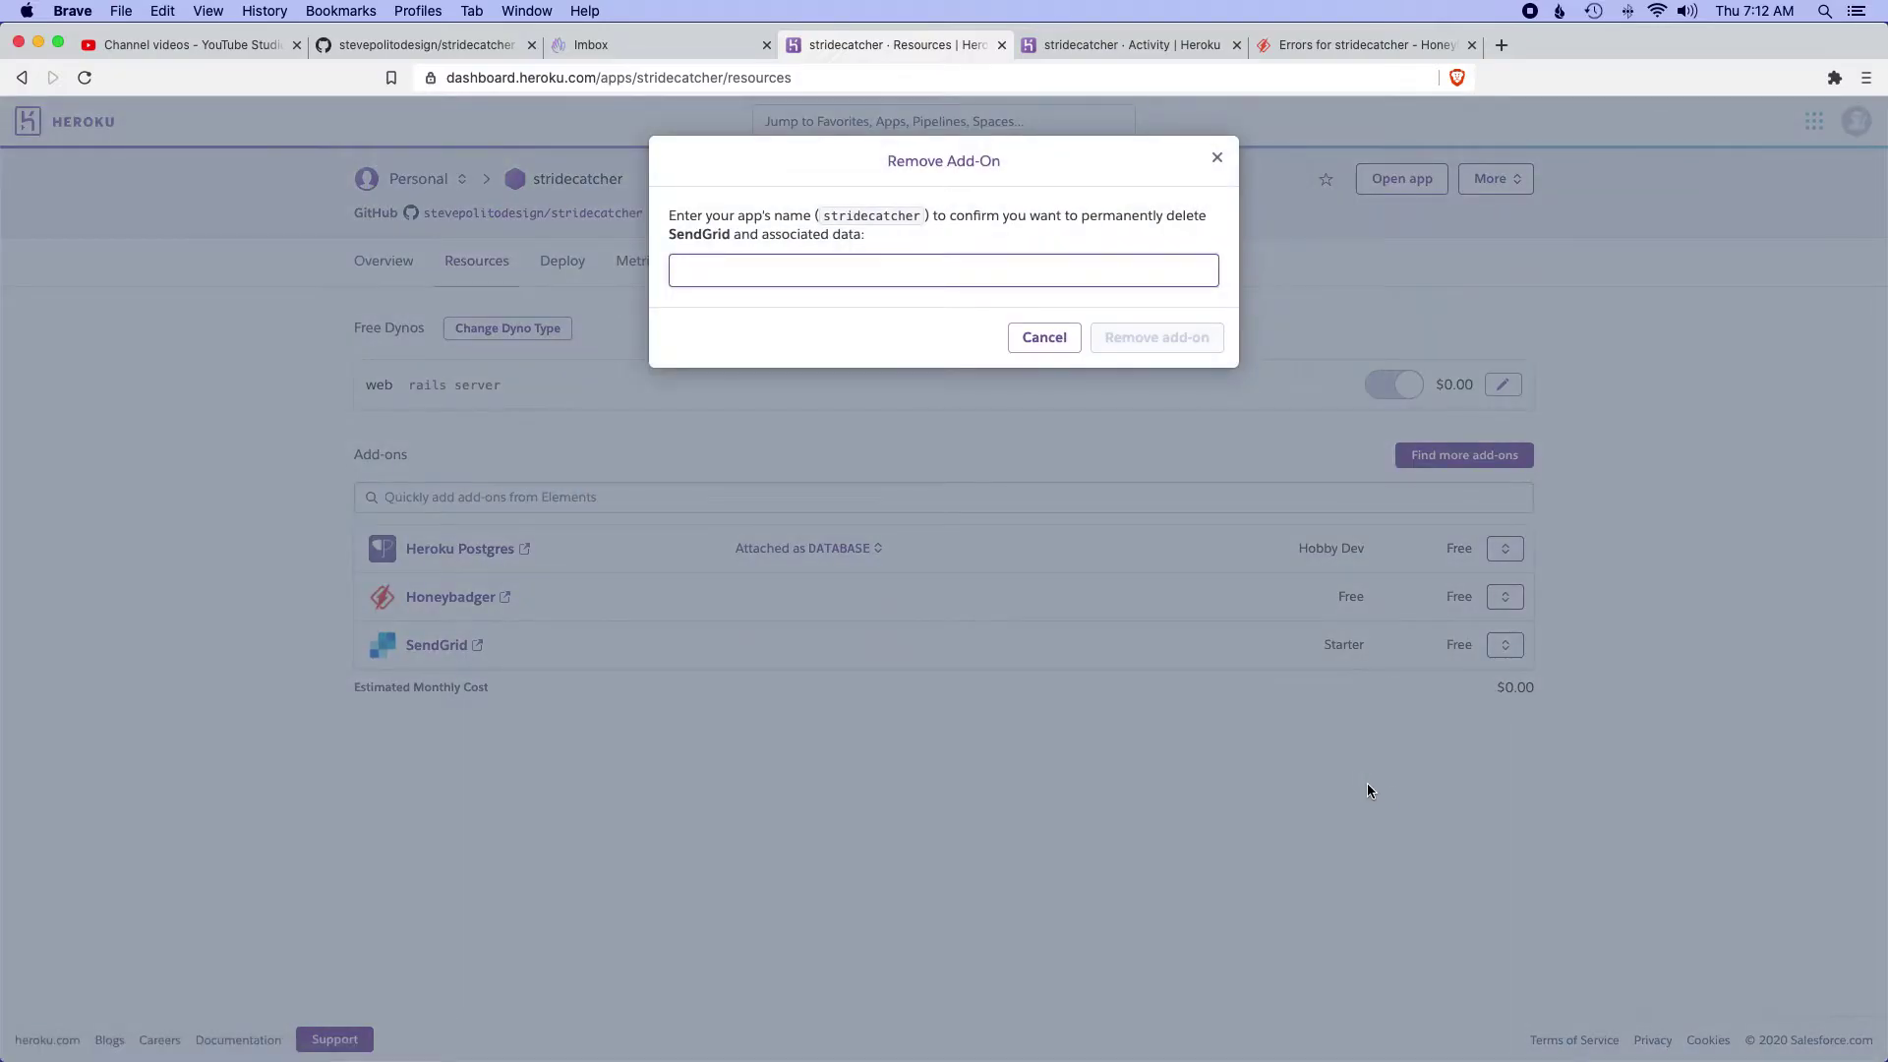
double_click(871, 216)
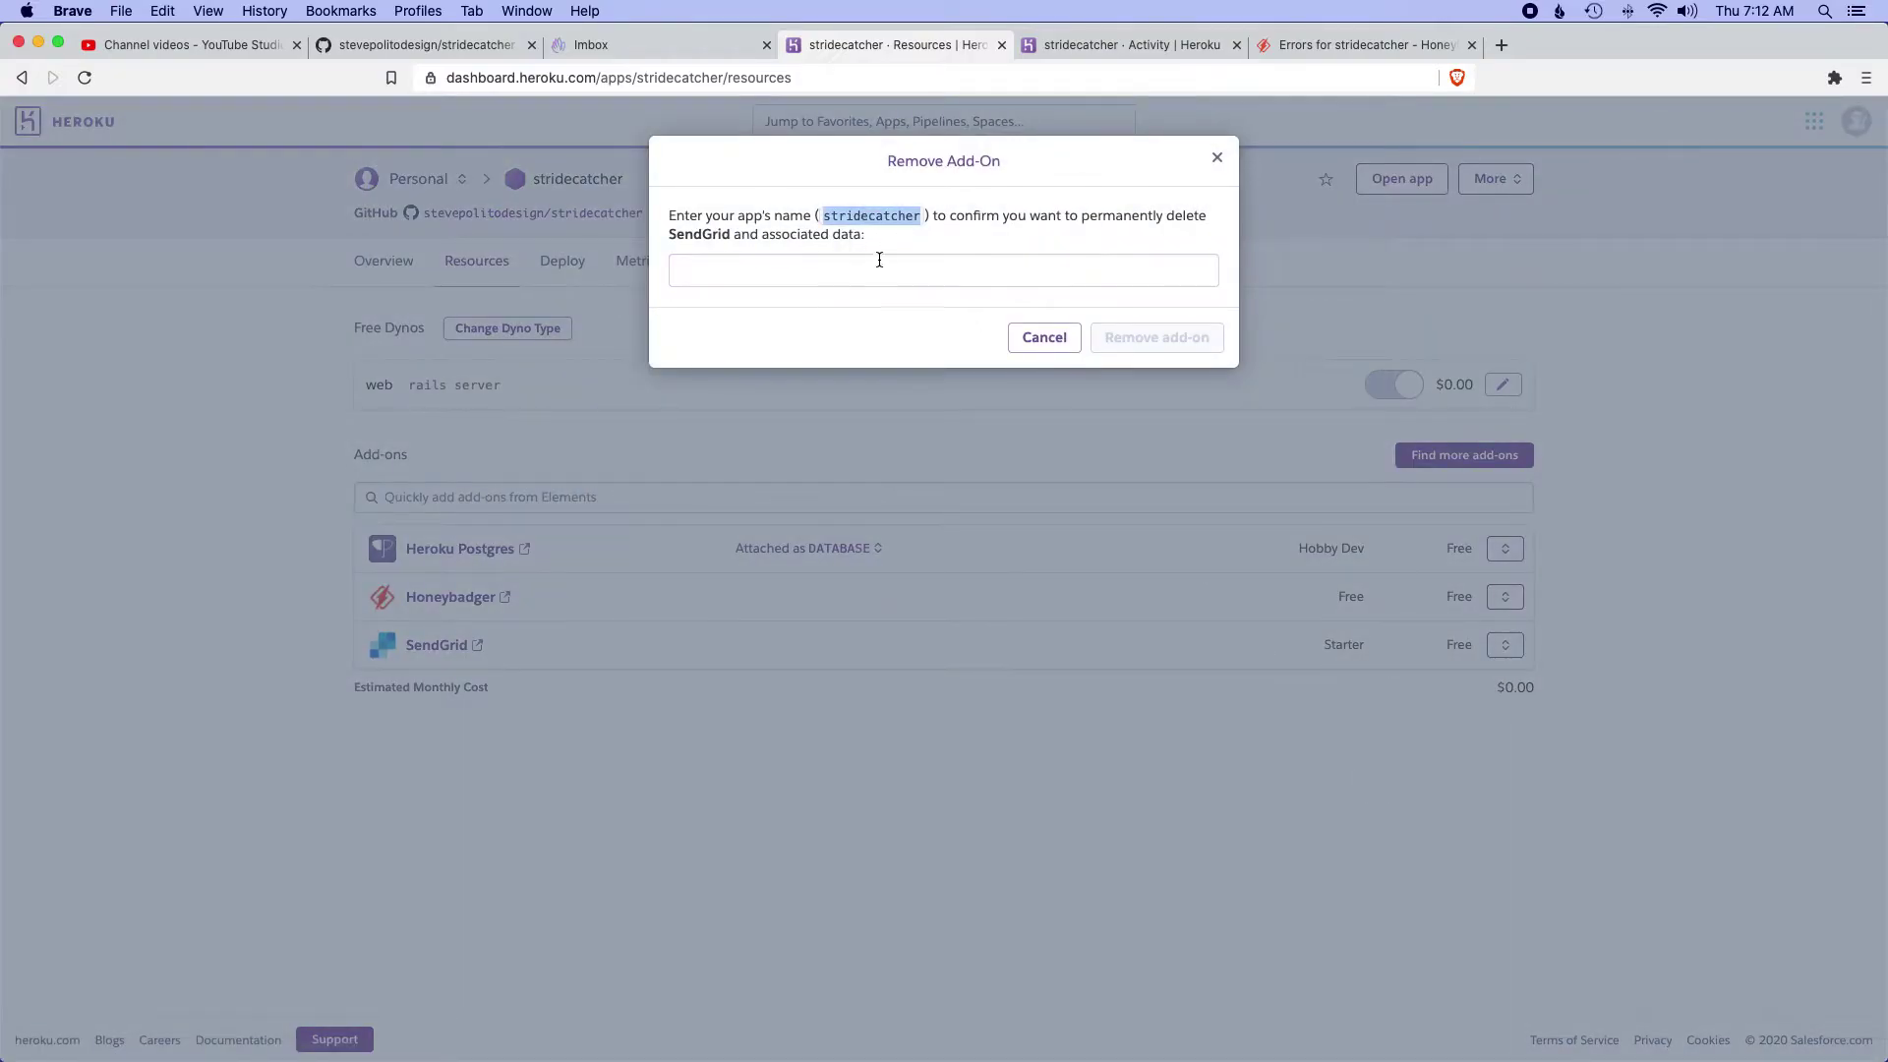
key(super+c)
click(876, 263)
key(super+v)
click(1136, 339)
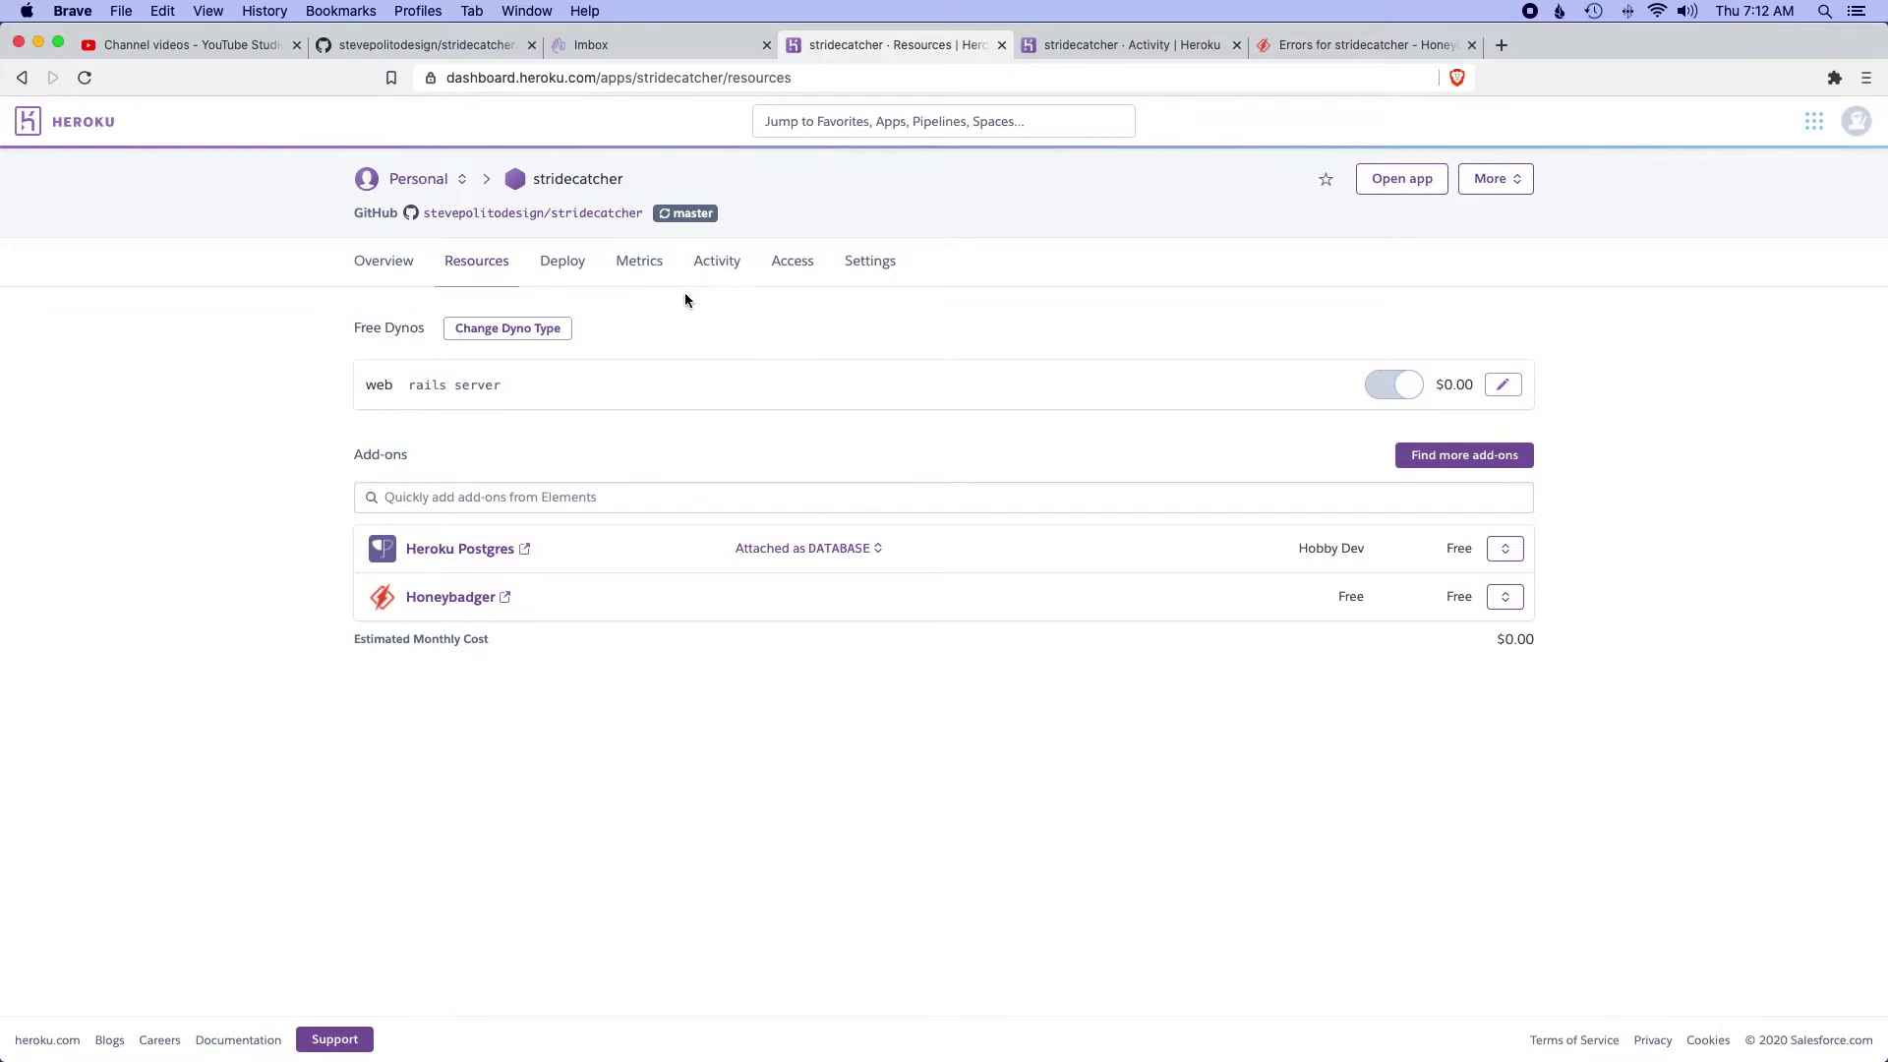
- Open stridecatcher's Settings page, reload it, and scroll through the settings
click(866, 265)
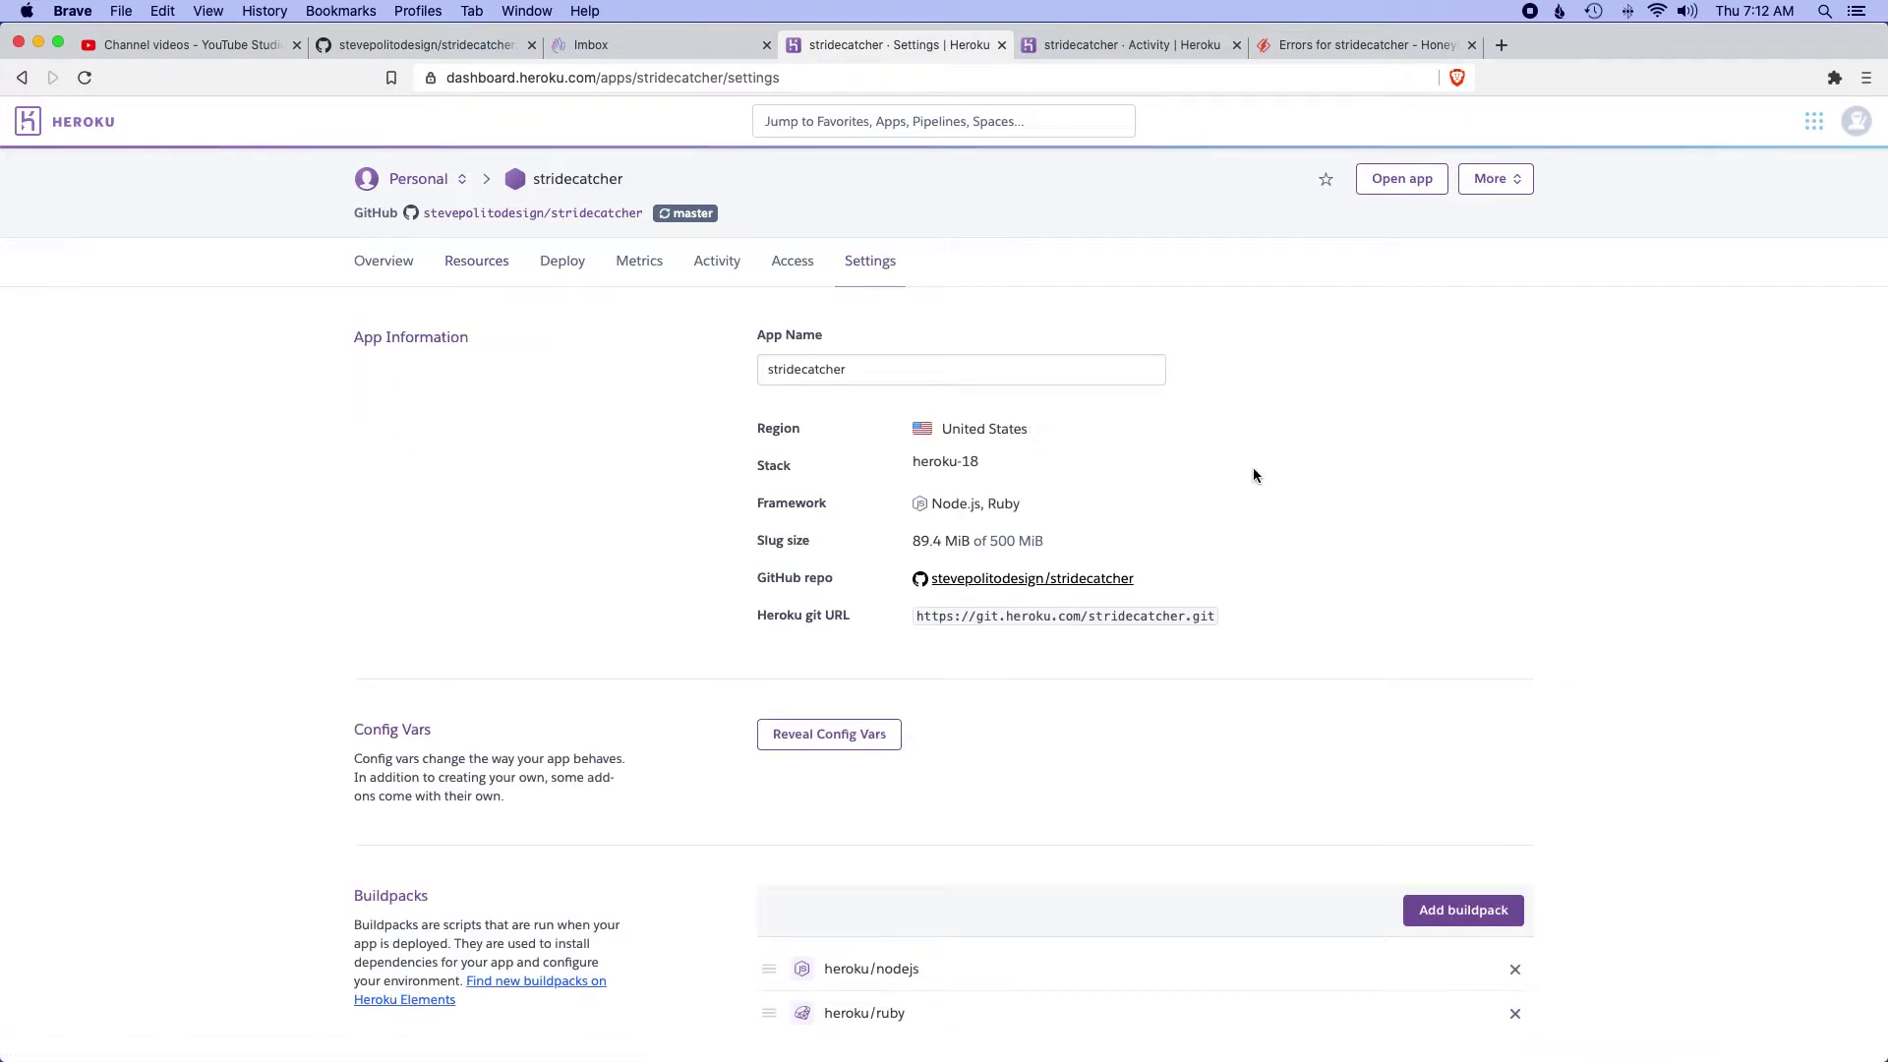
scroll(1253, 472, down, 5)
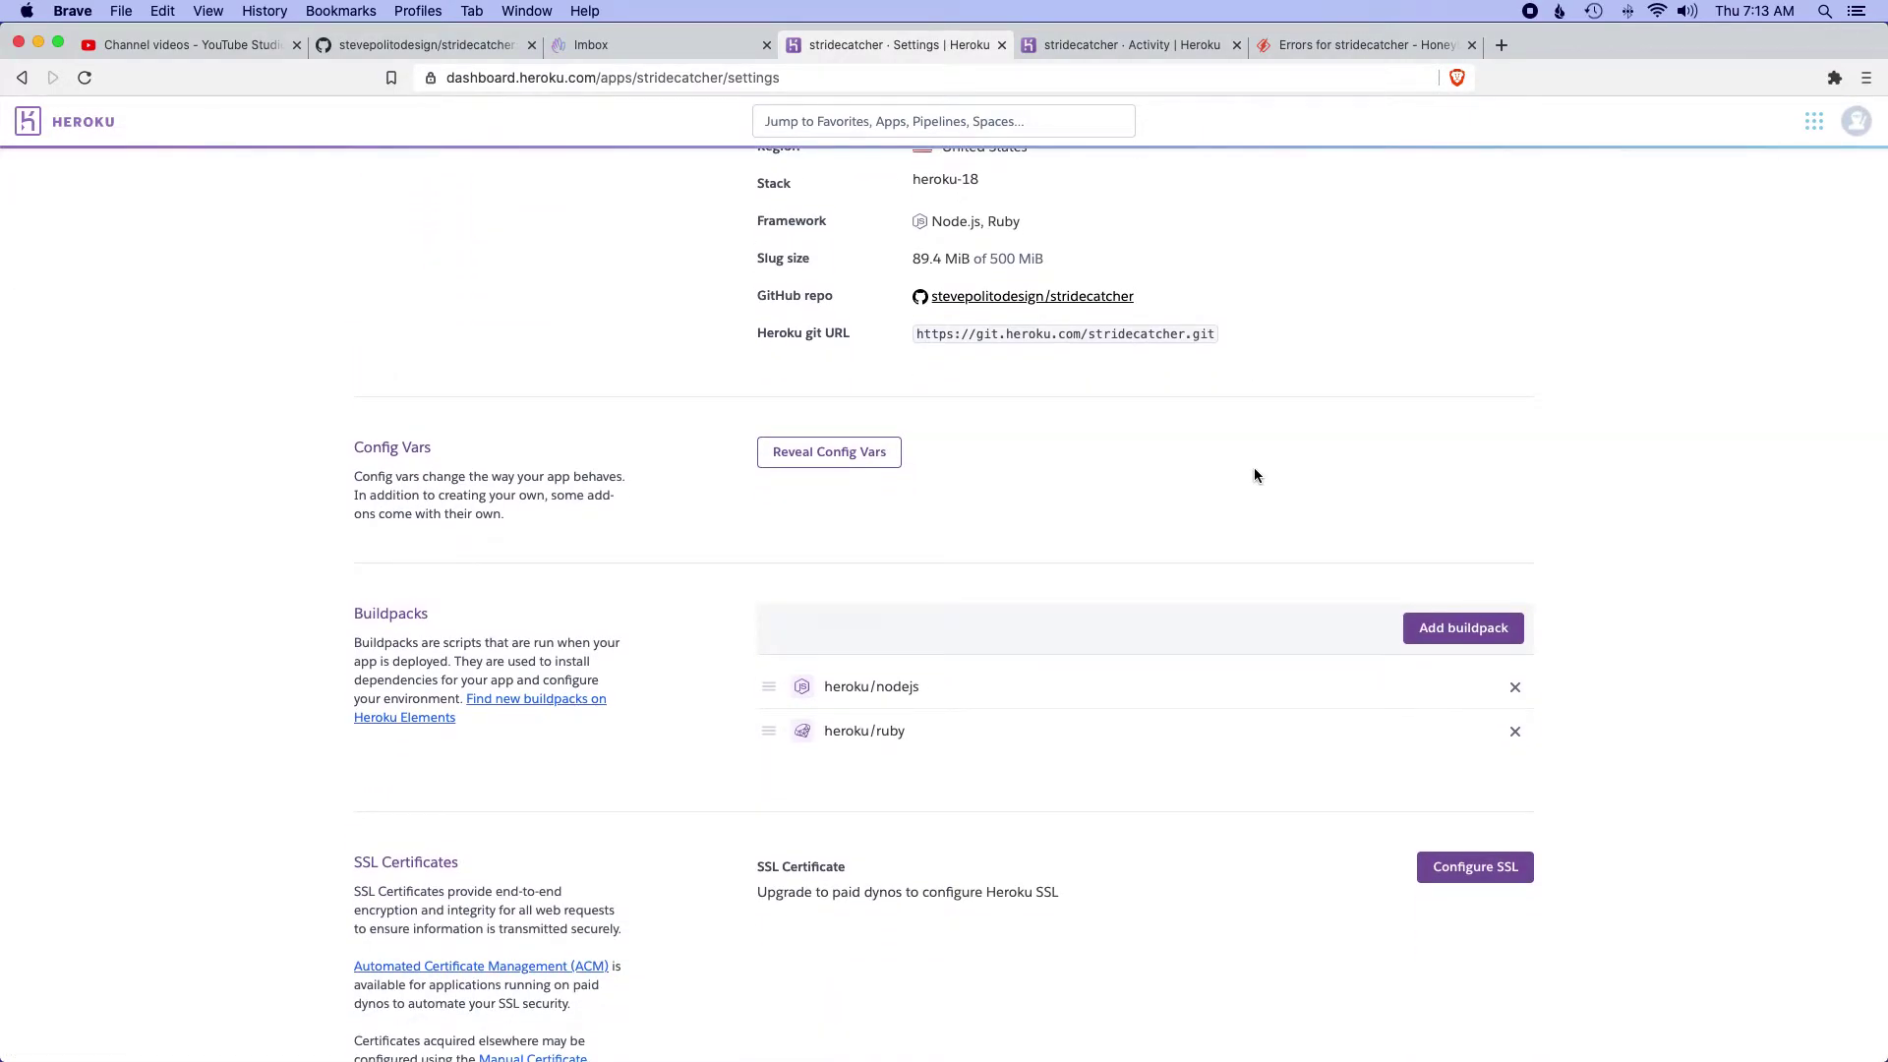
key(super+r)
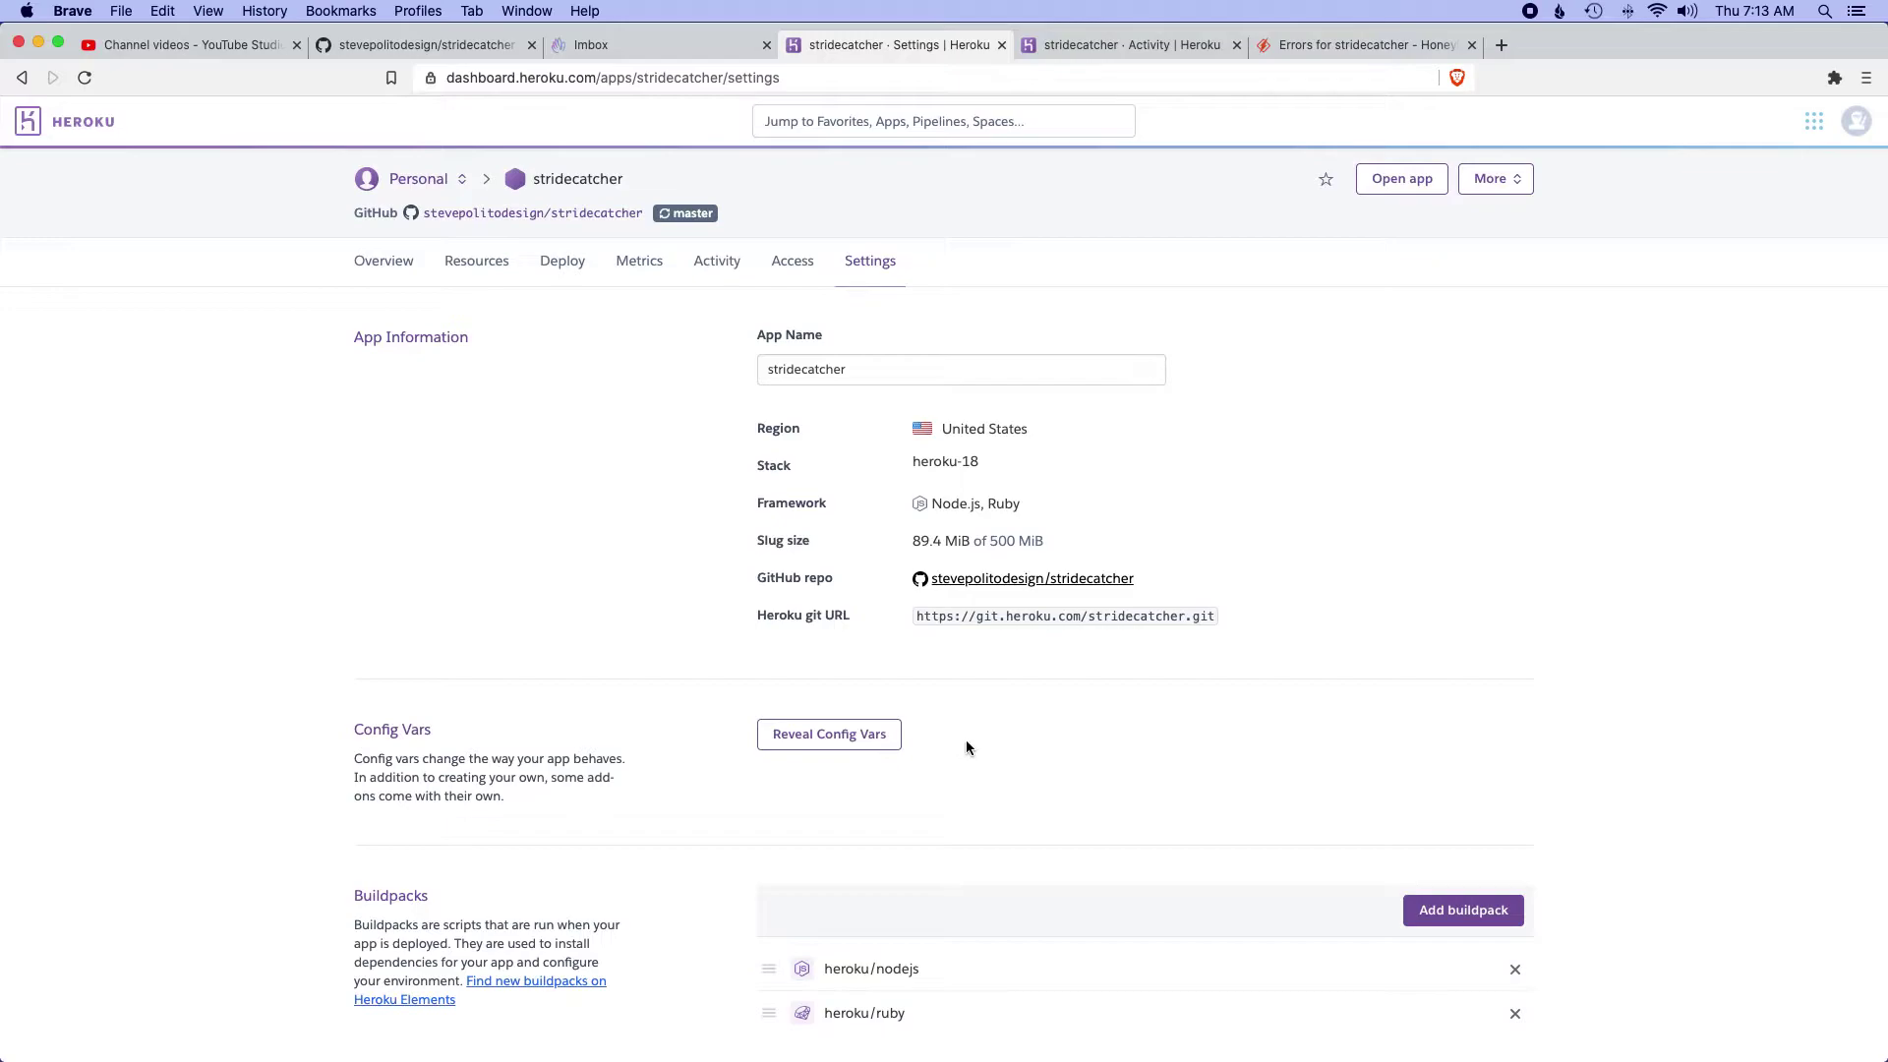
scroll(969, 739, down, 1)
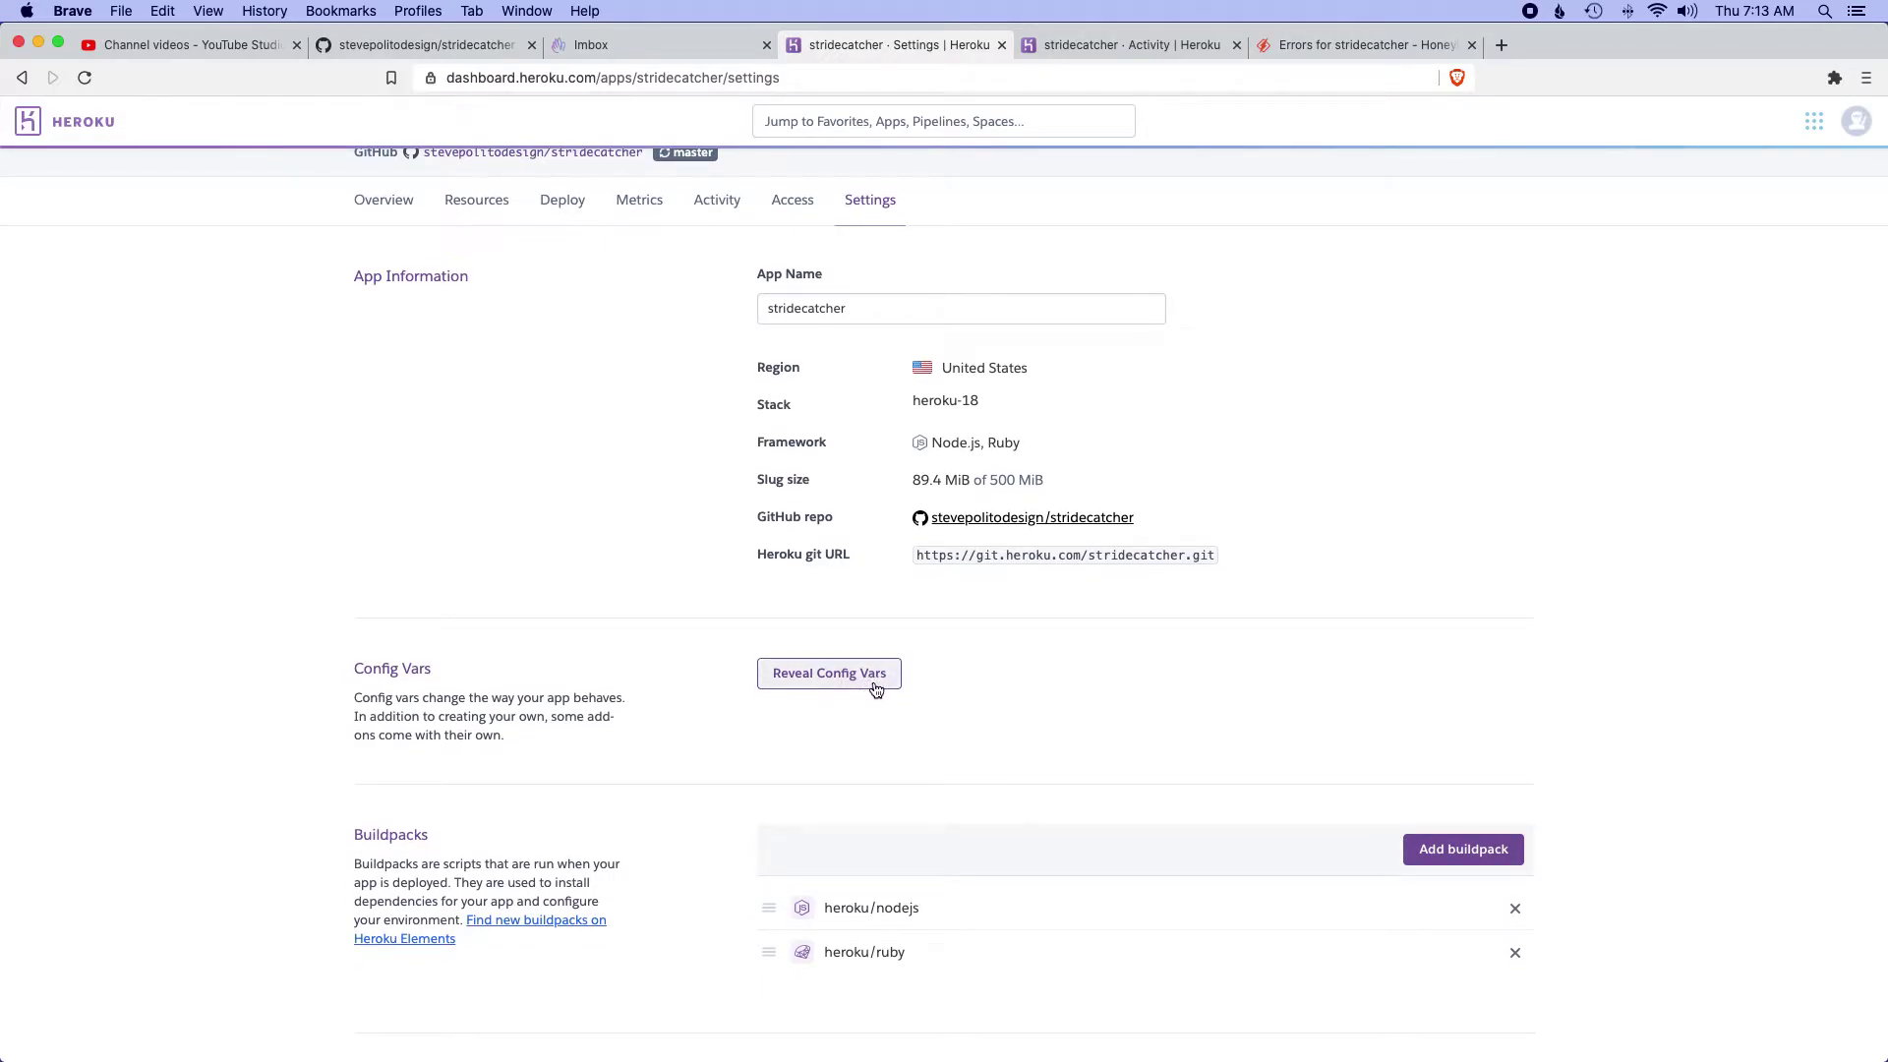
scroll(1358, 423, down, 5)
scroll(1357, 423, up, 2)
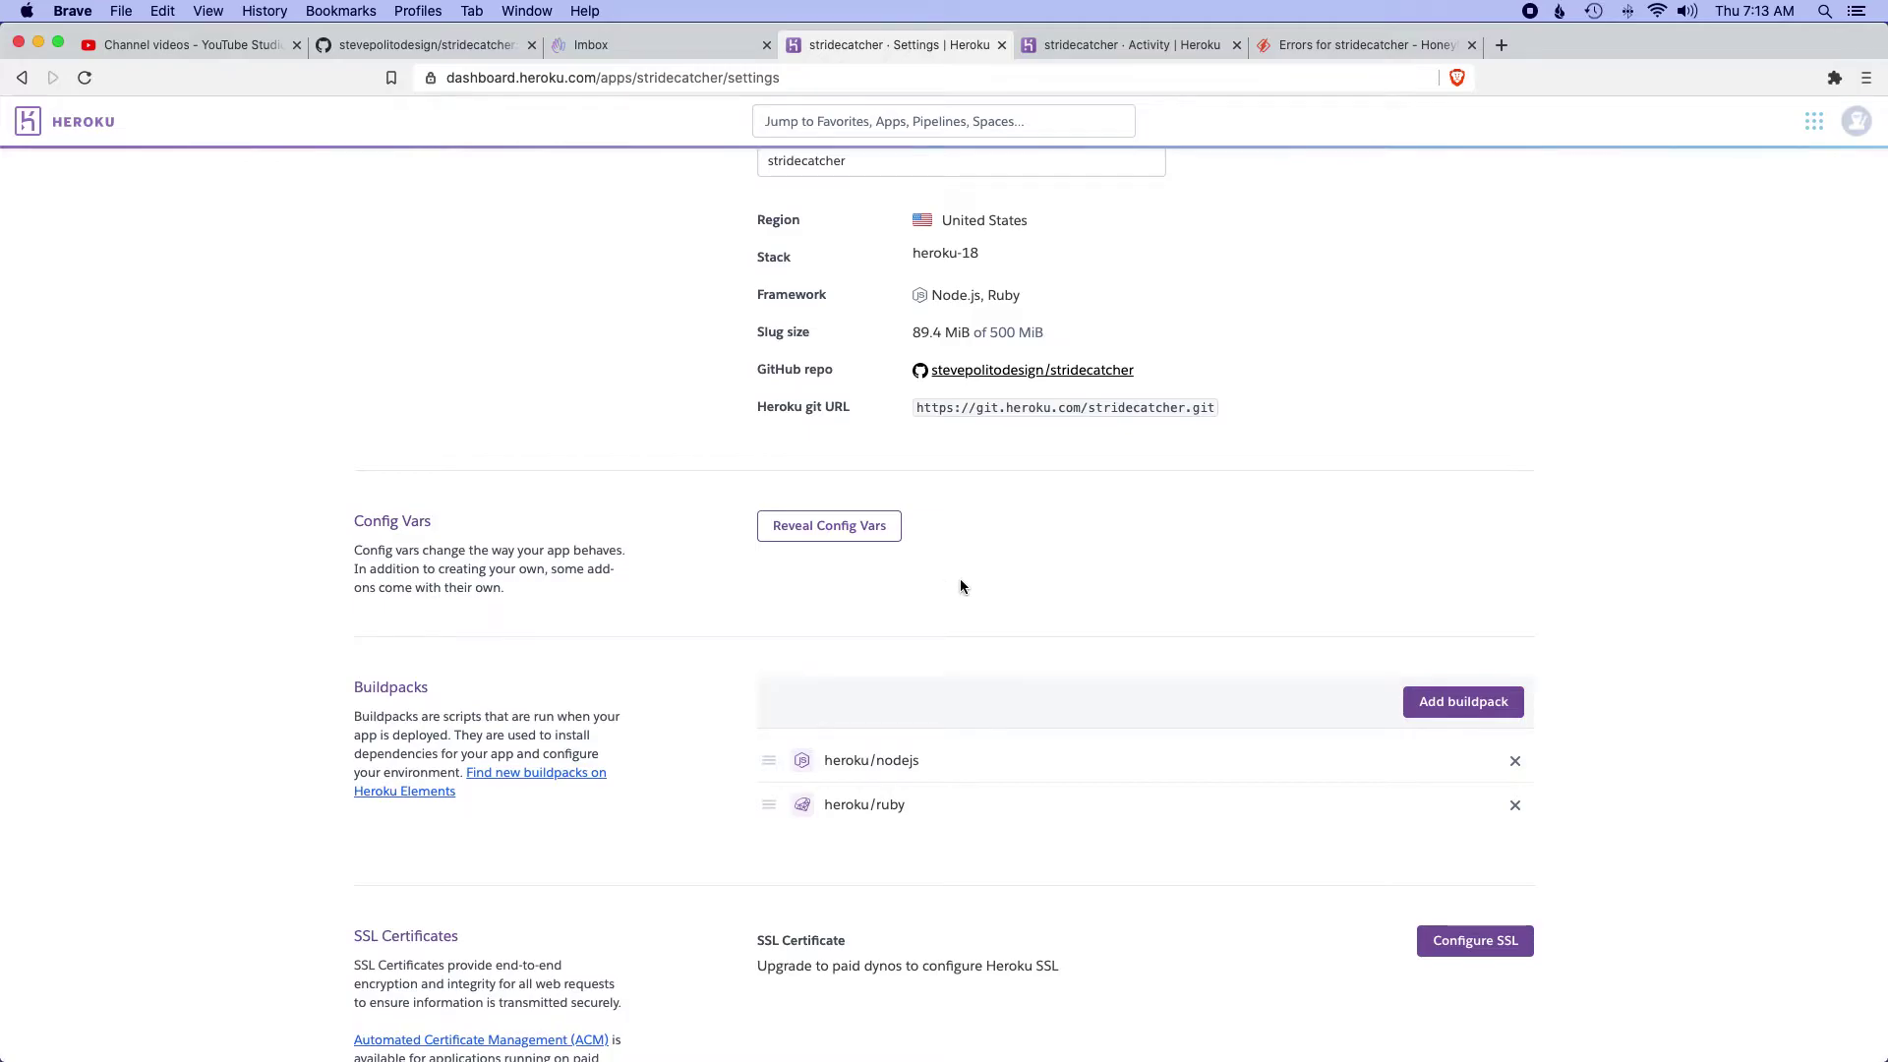
scroll(960, 582, up, 2)
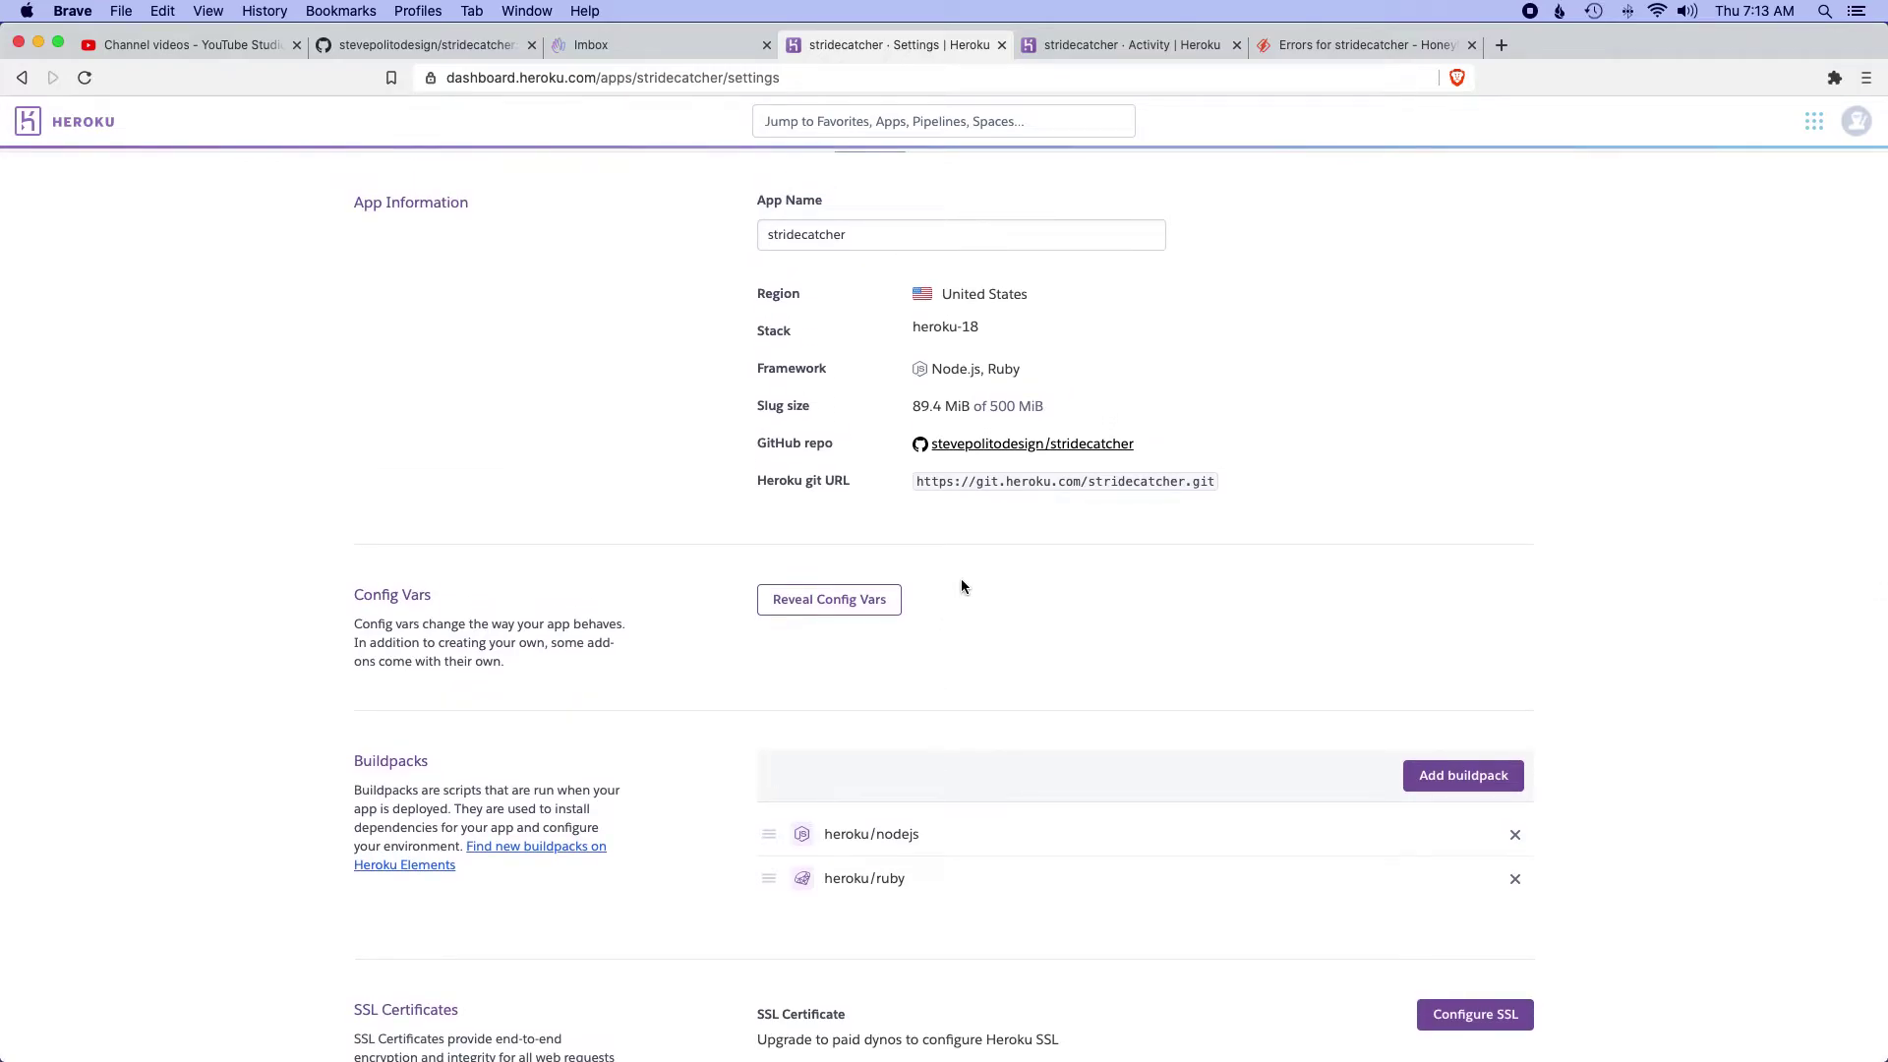
scroll(962, 586, up, 3)
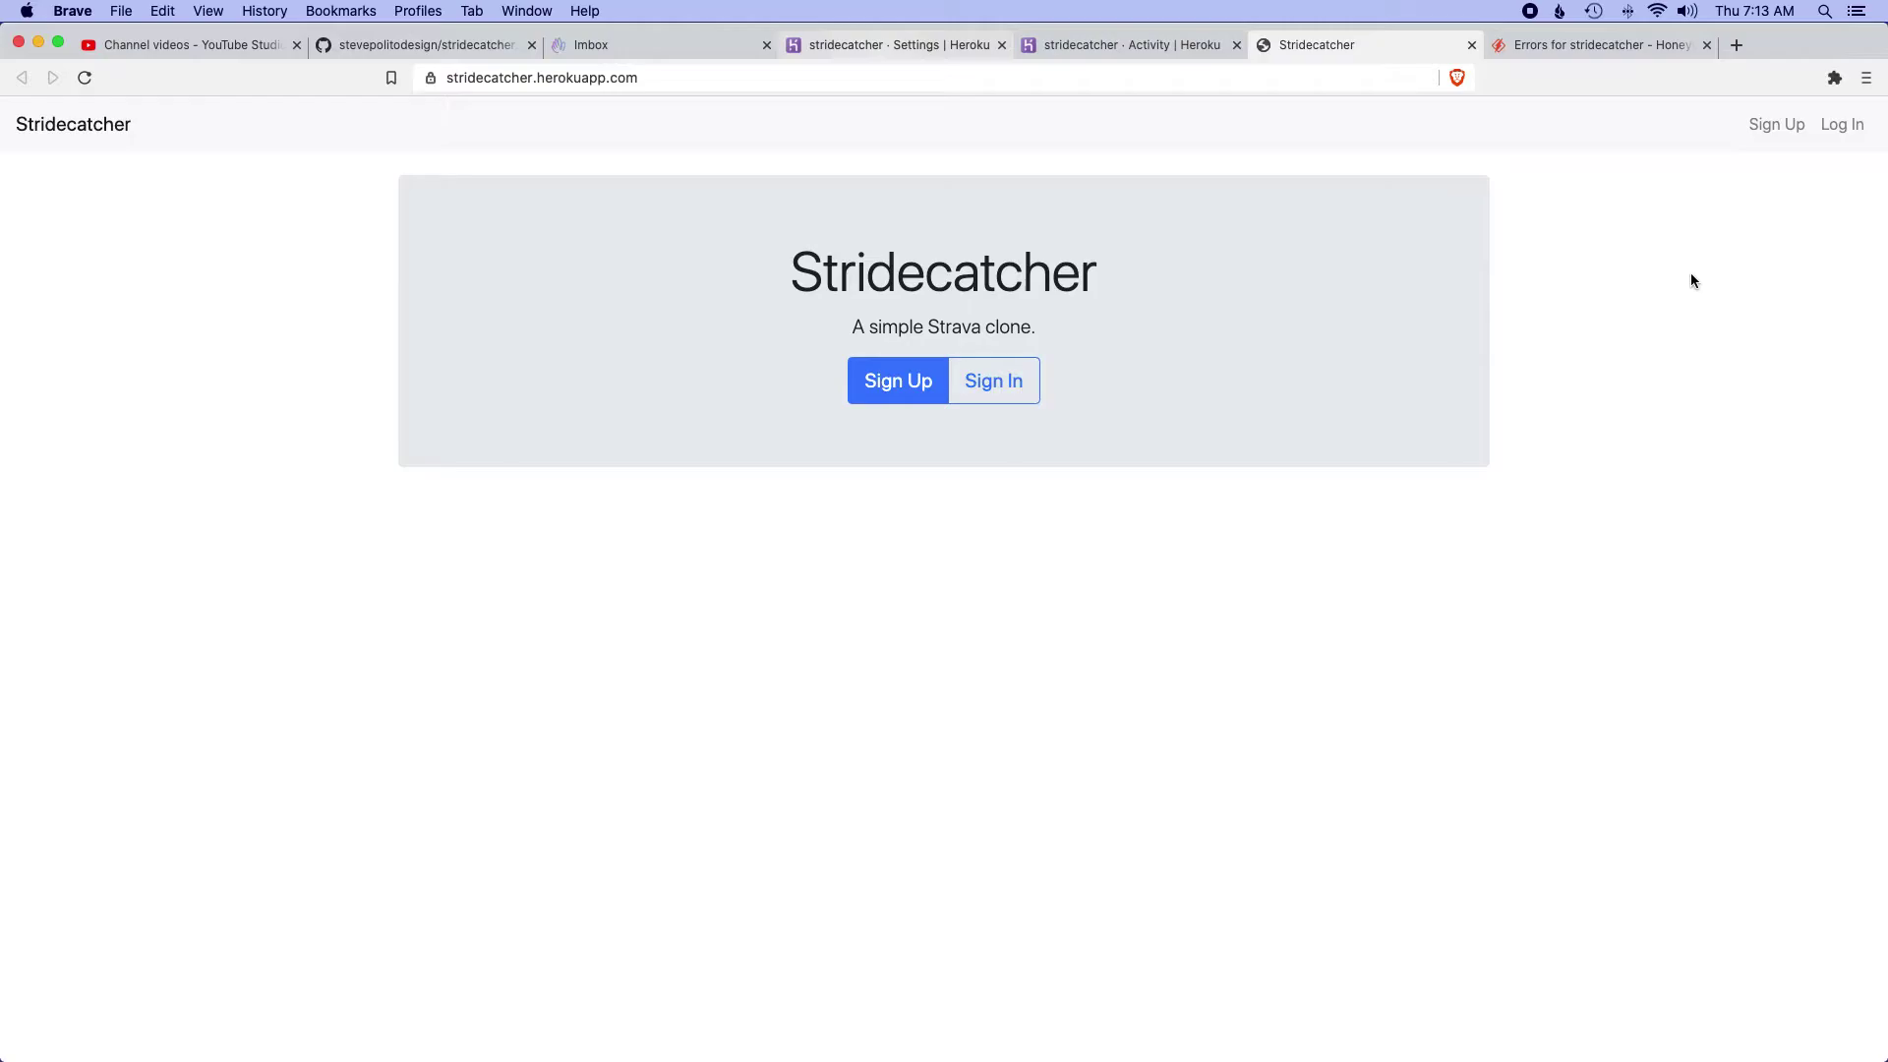
- Resend Stridecatcher confirmation instructions to the account's email address, then go to the inbox
click(1023, 381)
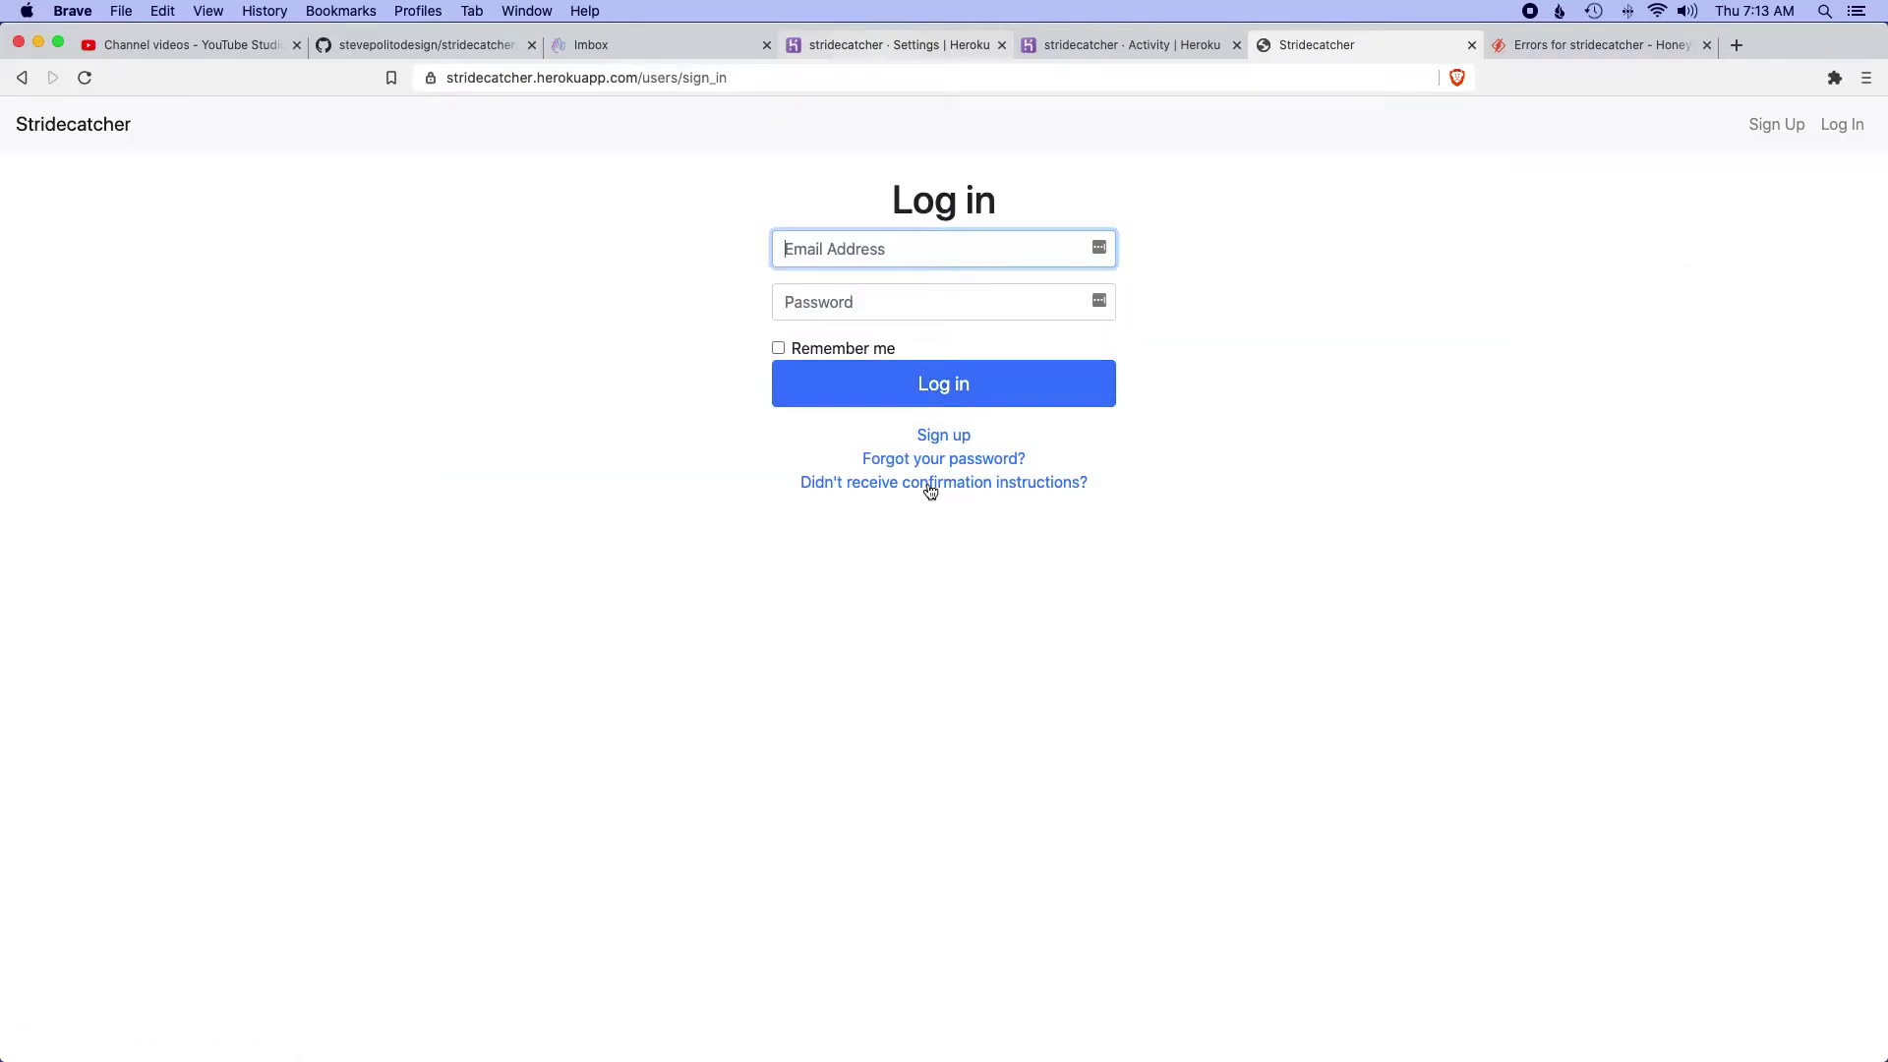
click(816, 481)
click(827, 303)
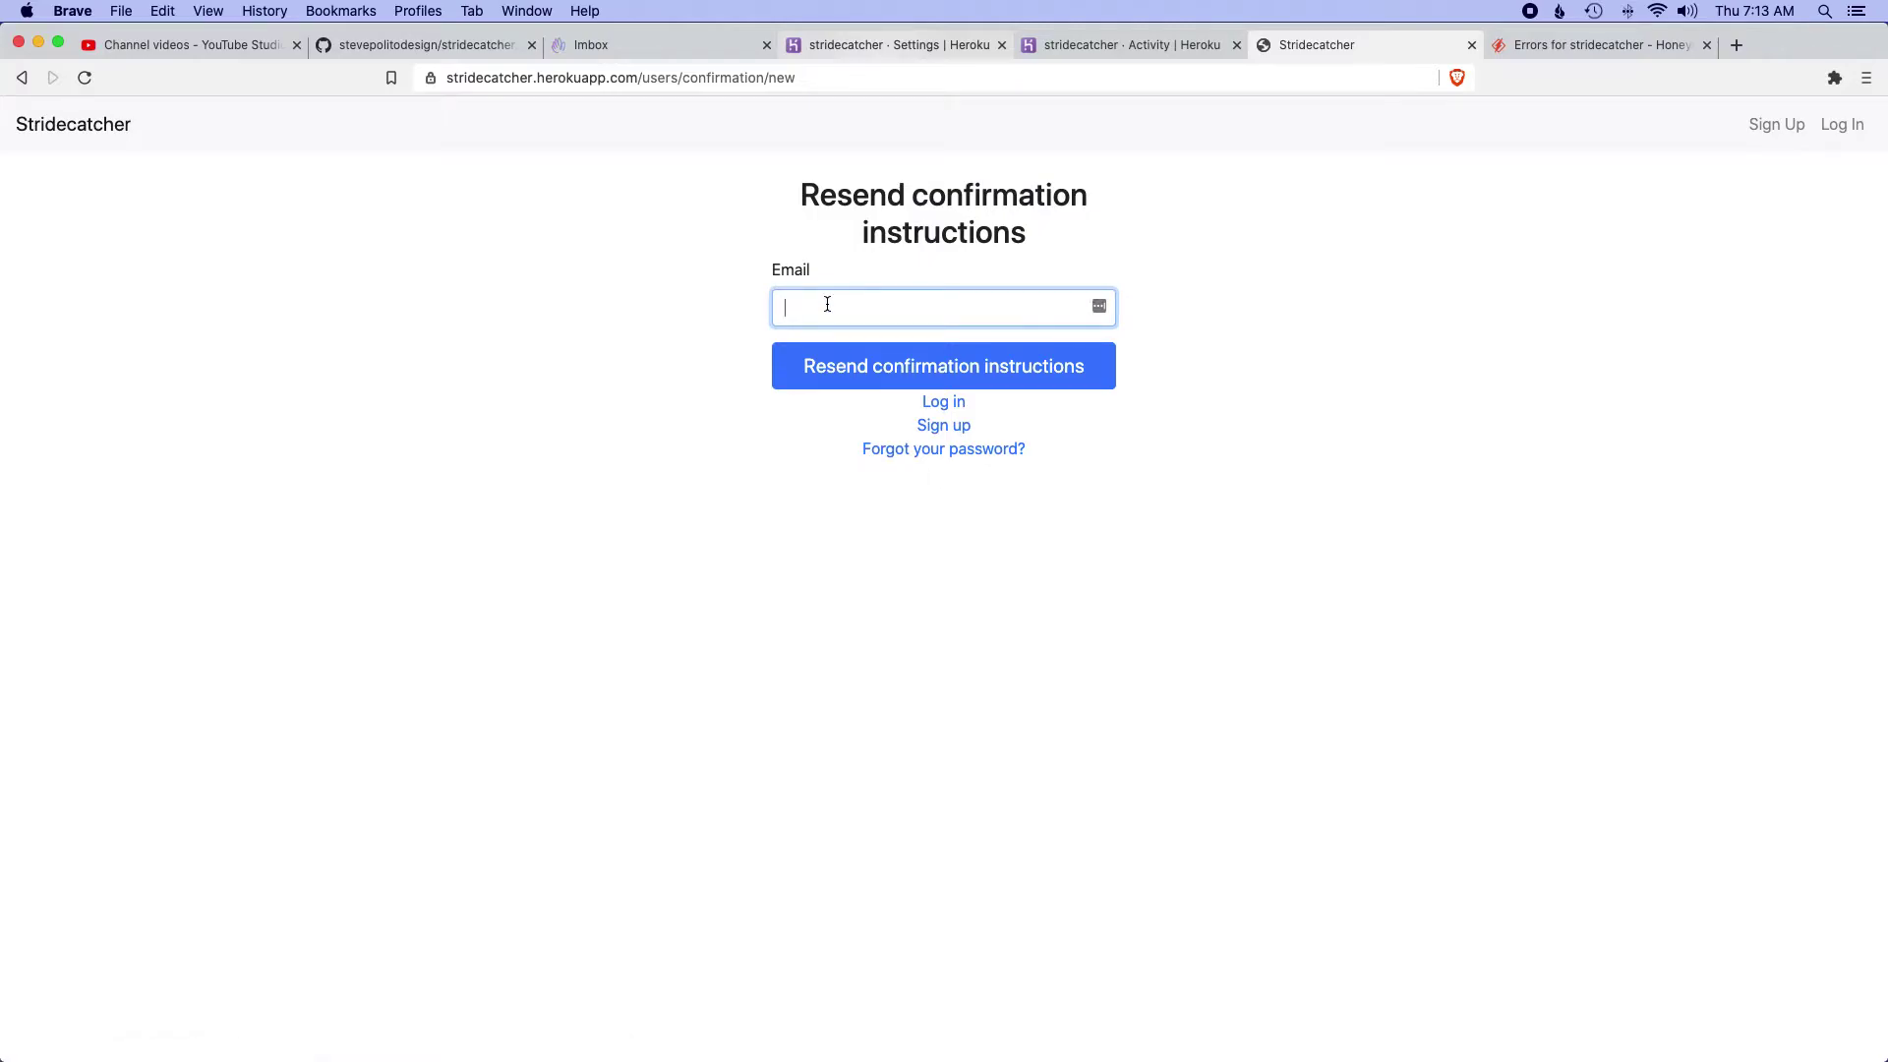
click(527, 374)
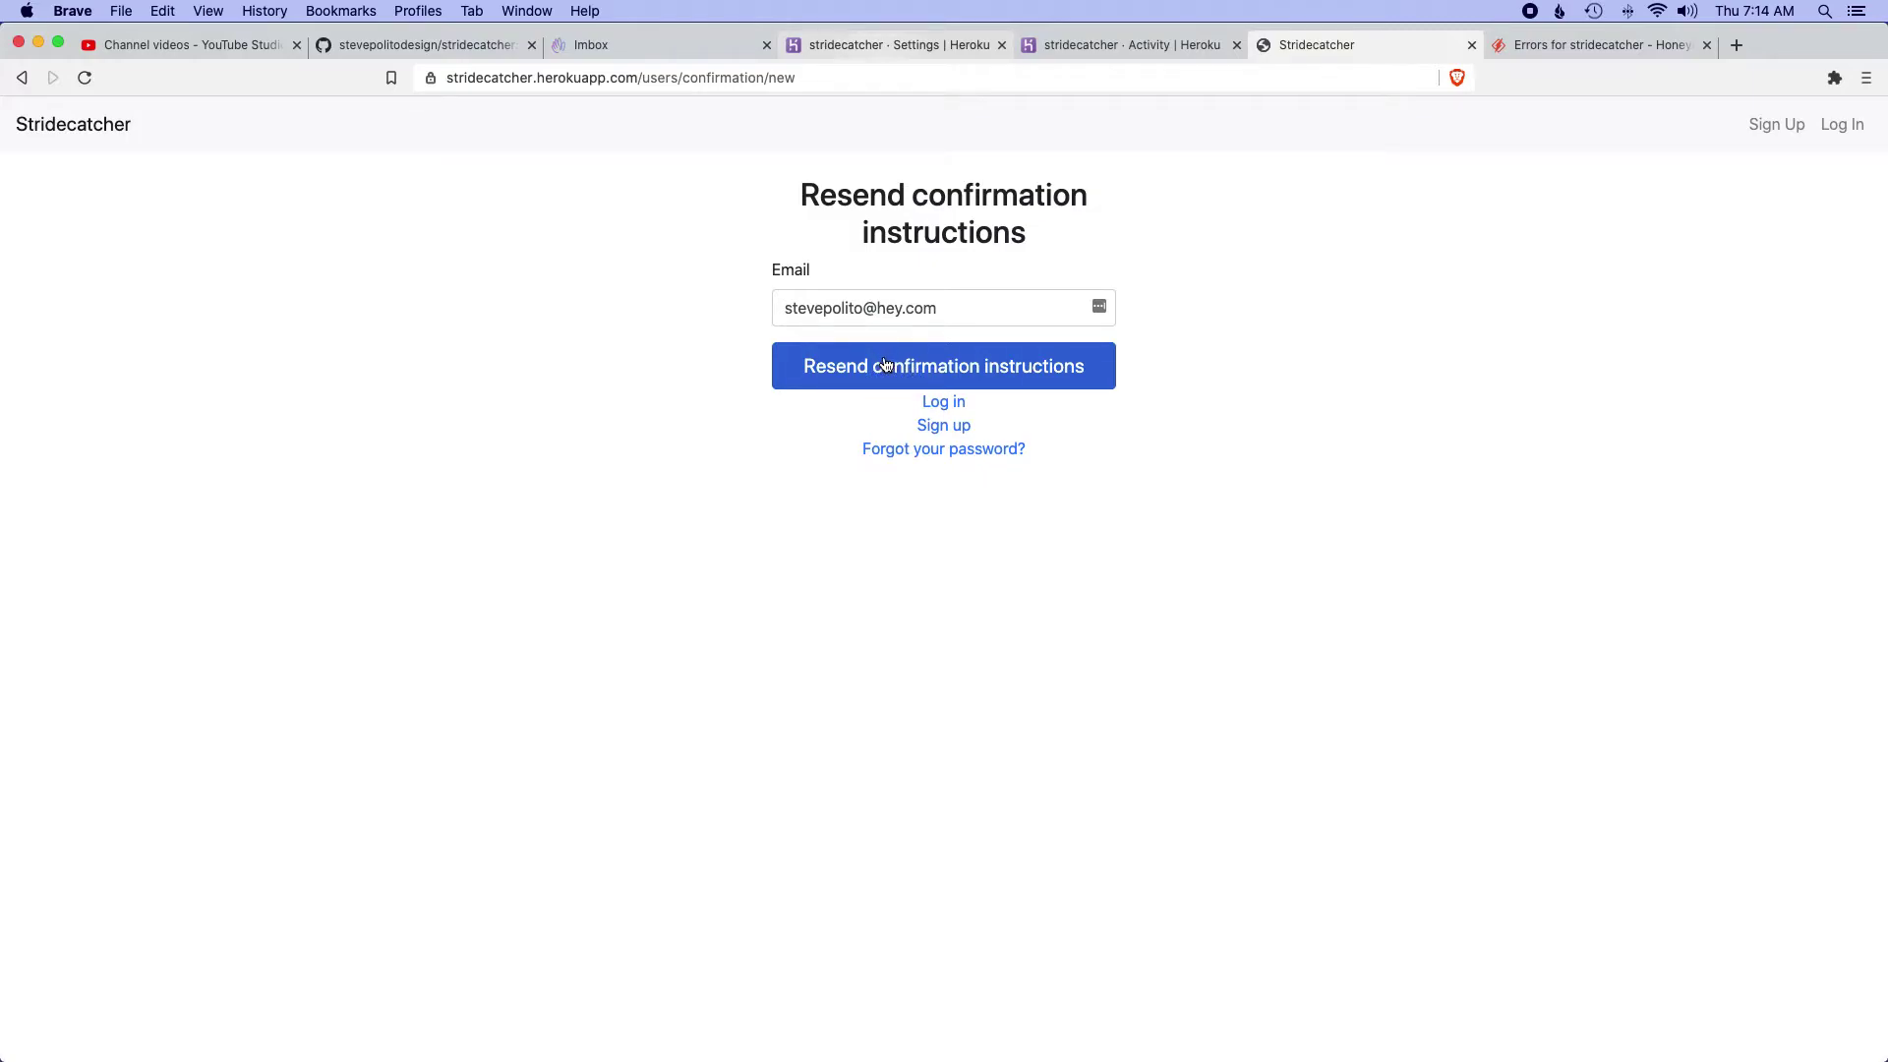
click(886, 364)
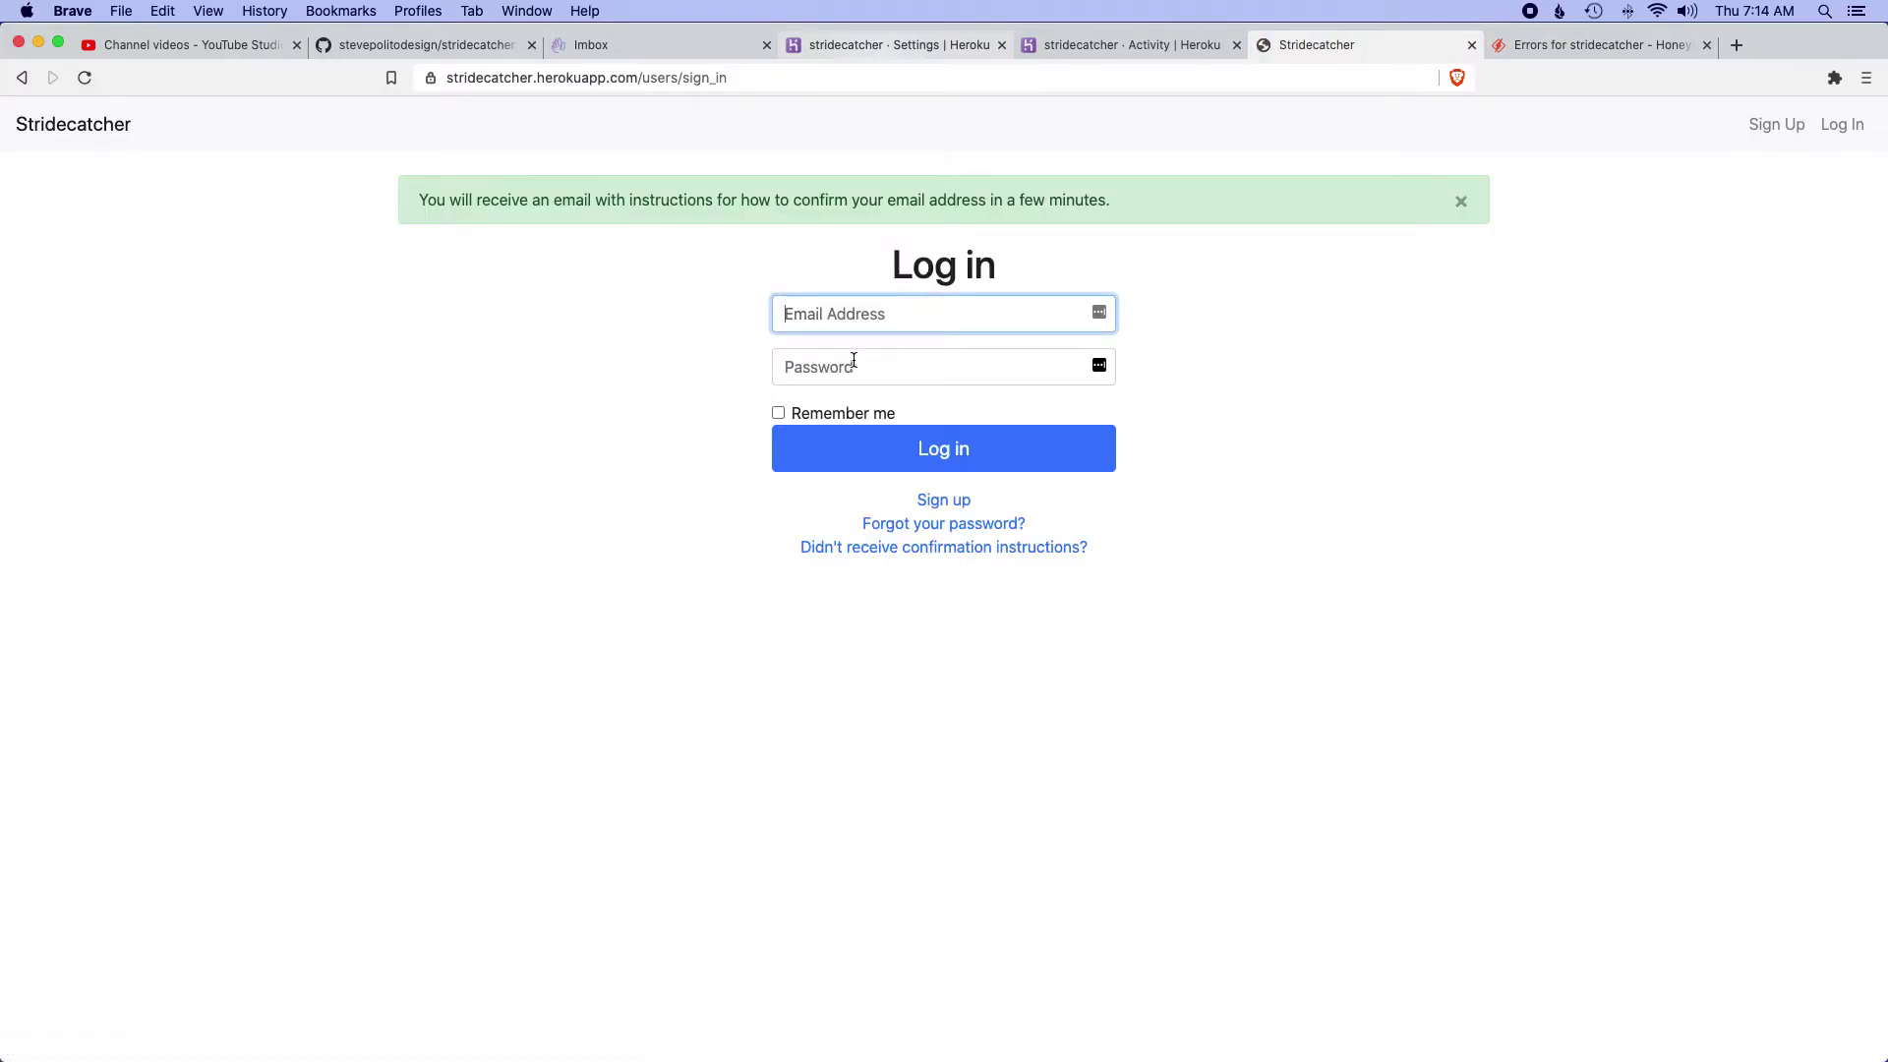
click(1461, 202)
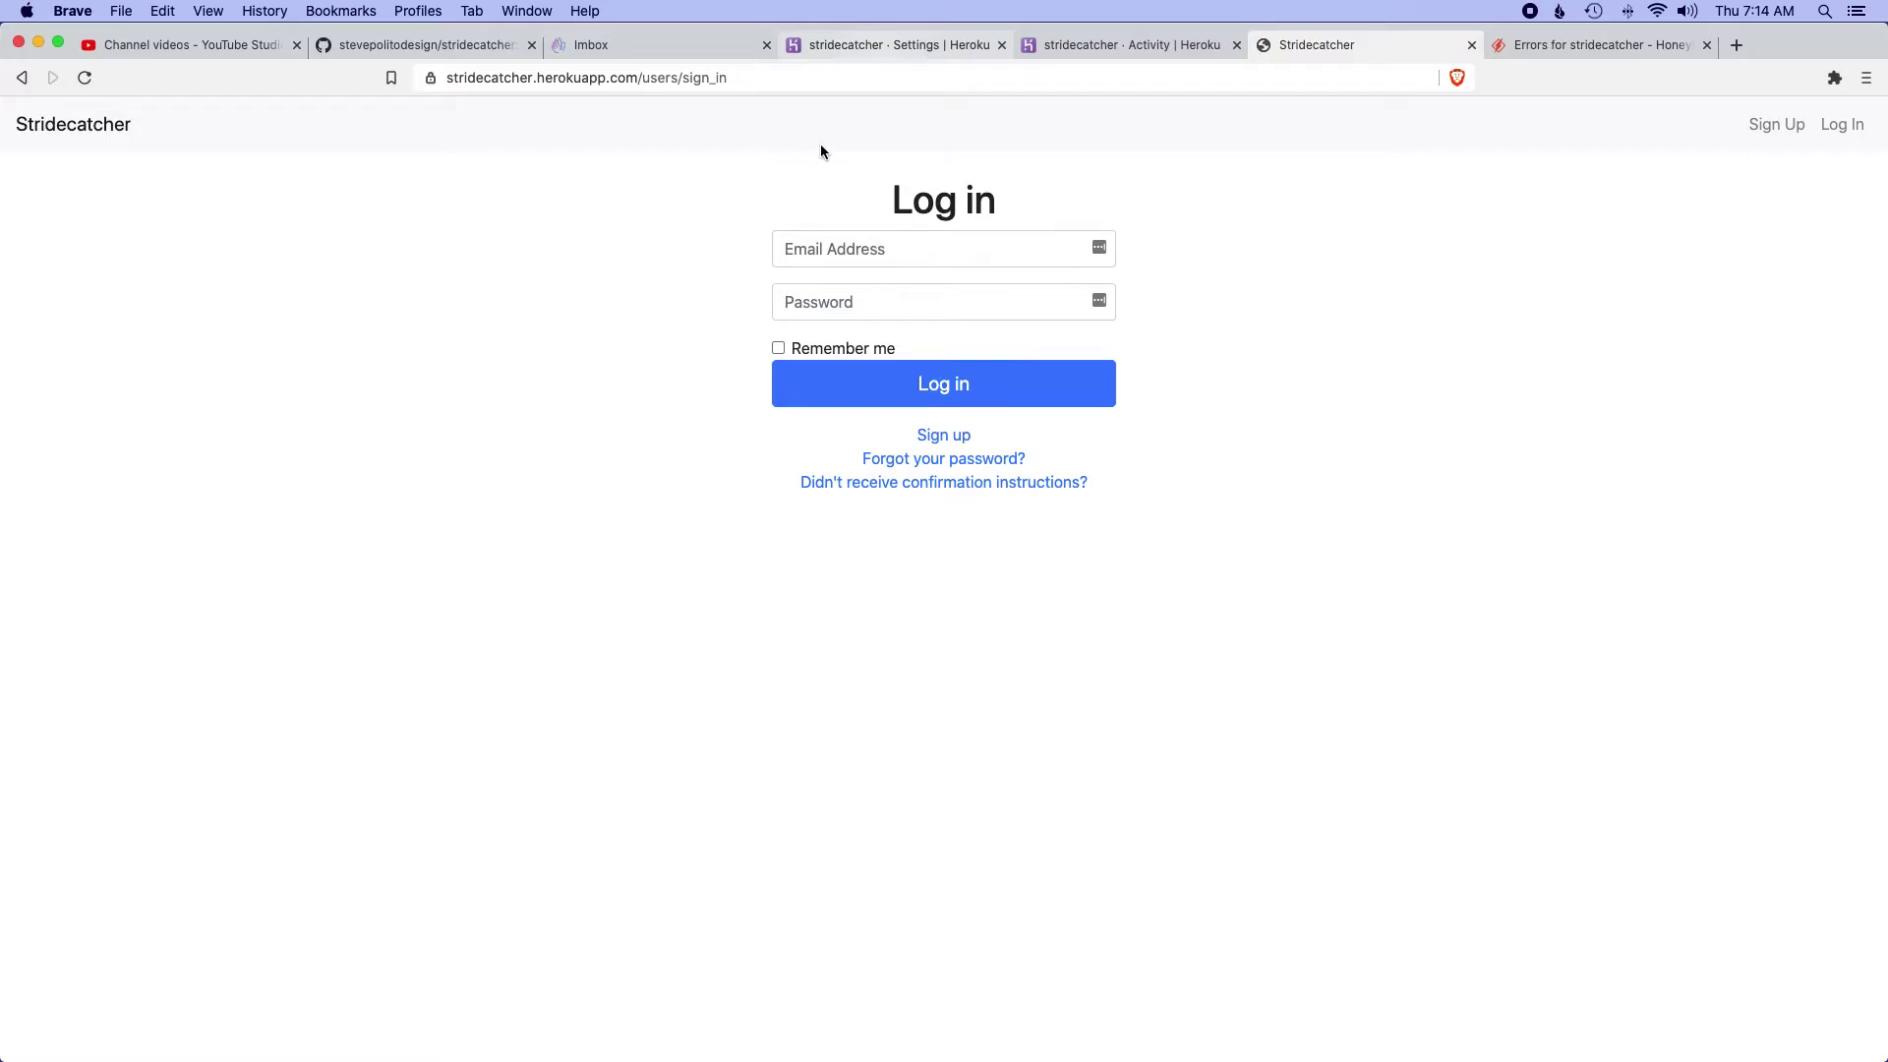
key(super+3)
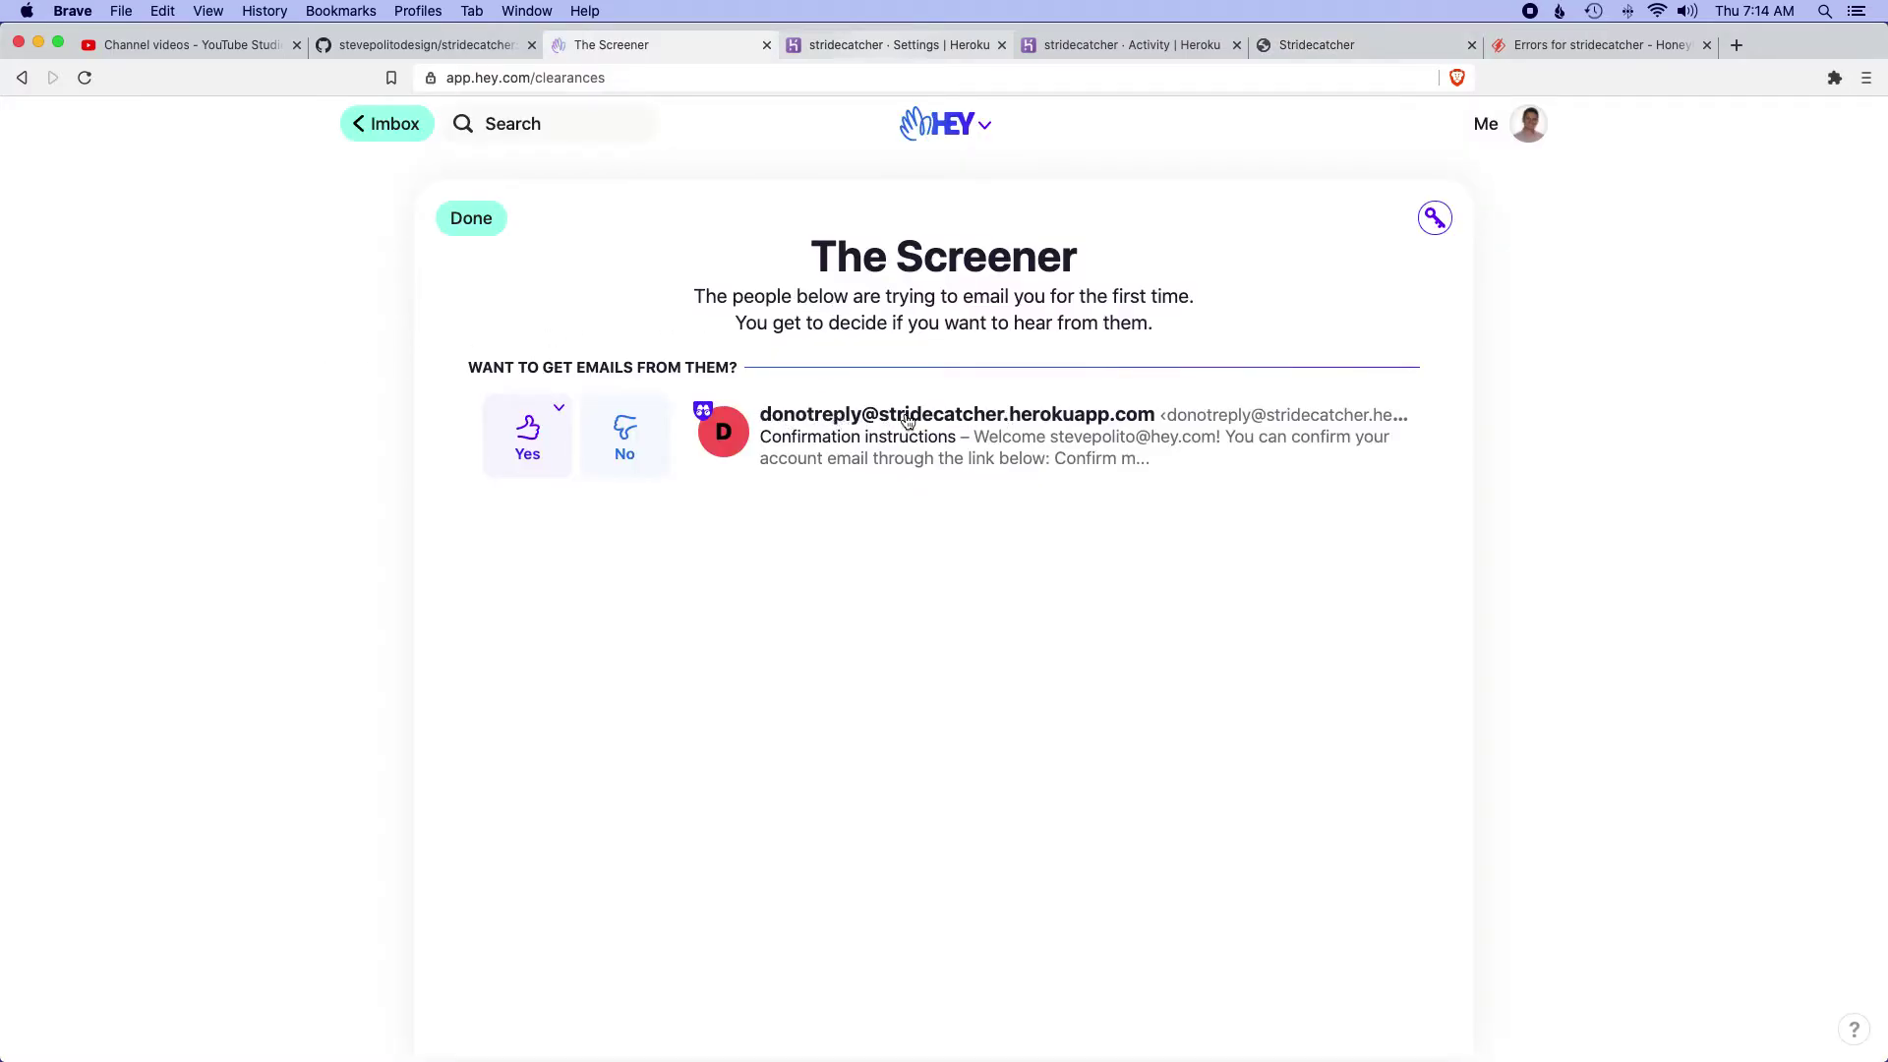
- Confirm the account from the email, then attempt logging in with the account email and password
click(843, 421)
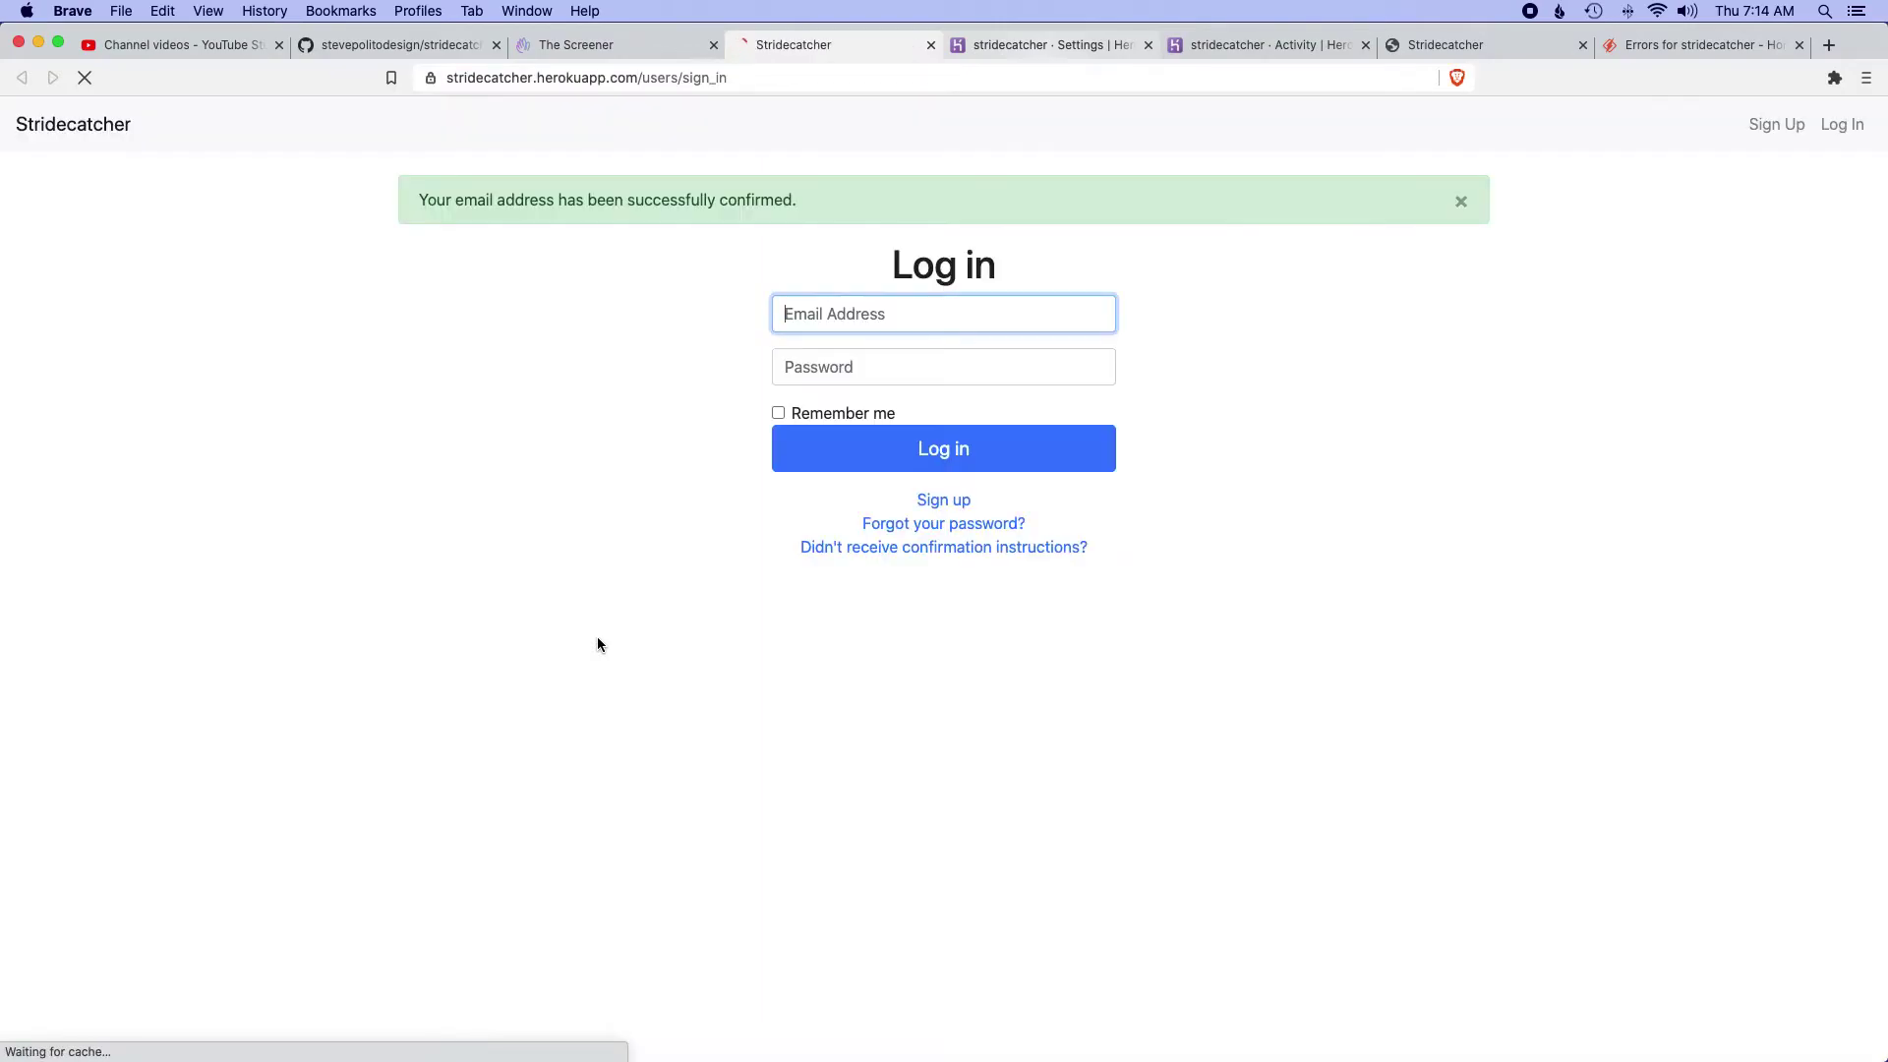
click(884, 315)
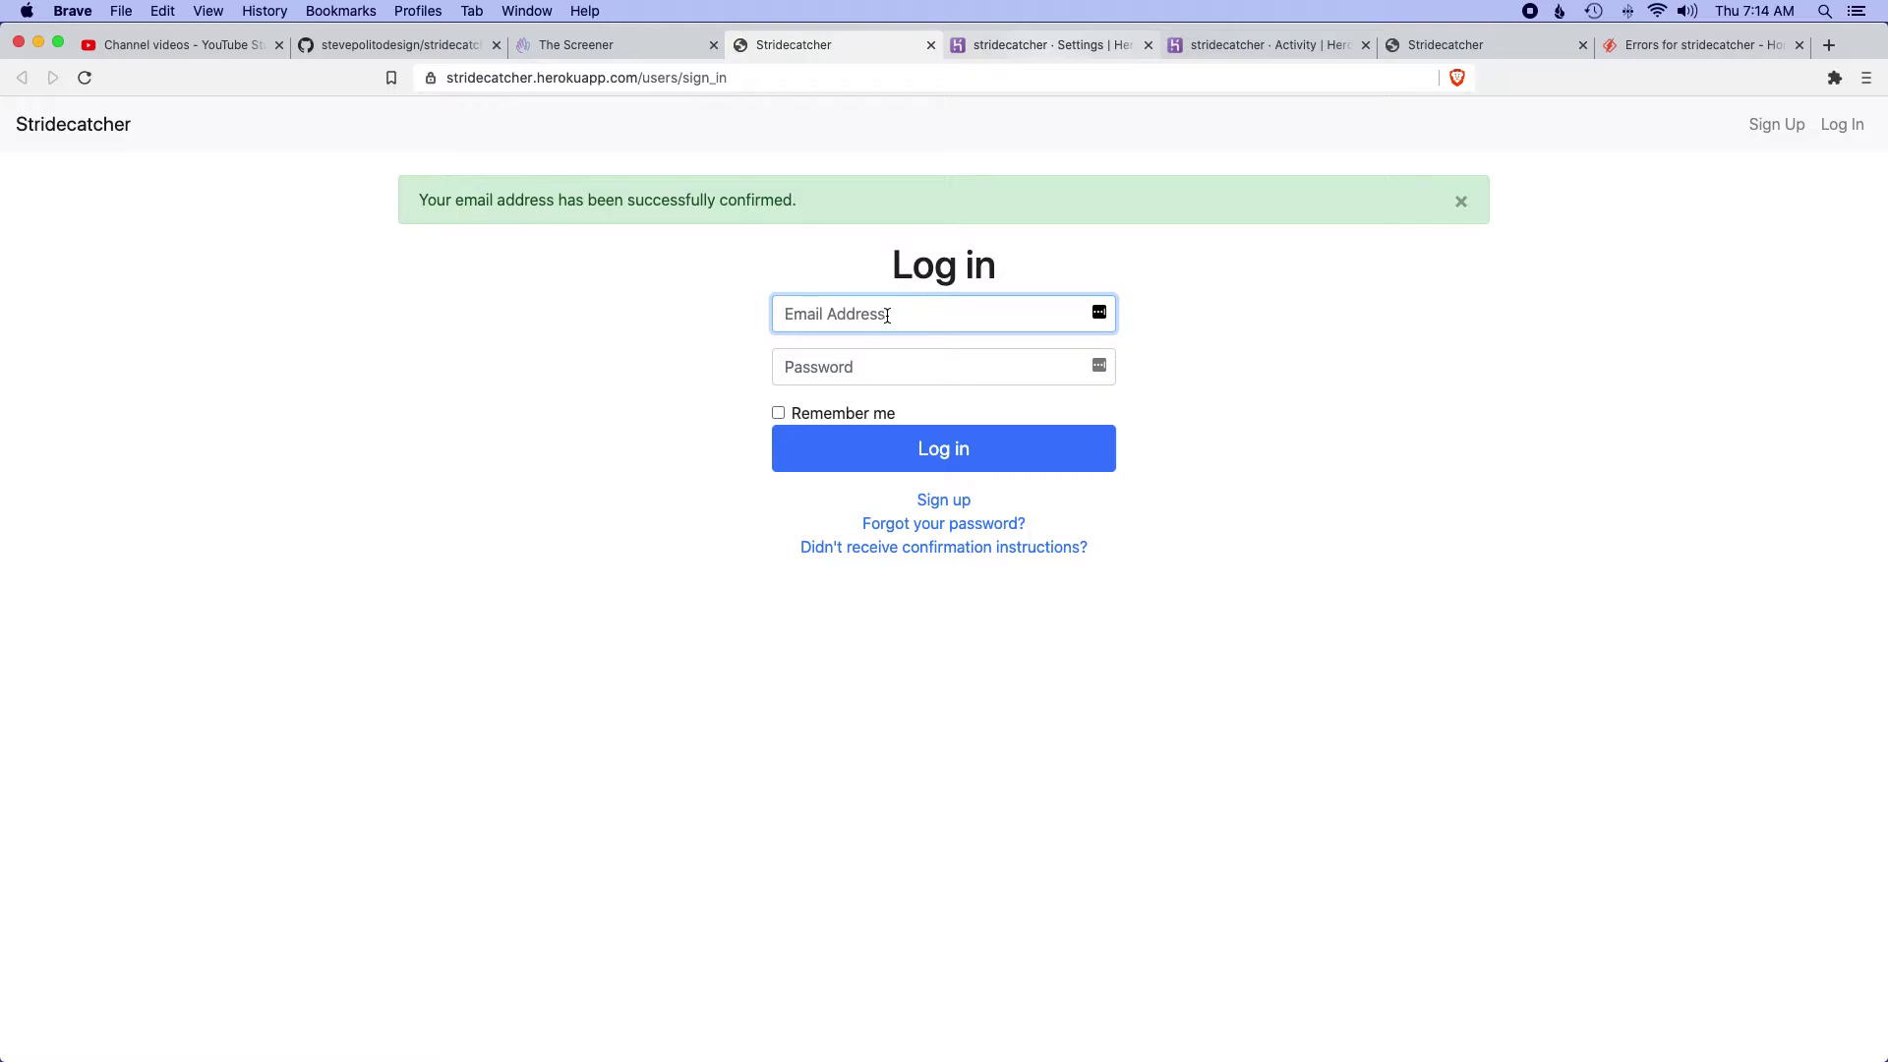
key(Tab)
text(••••••••)
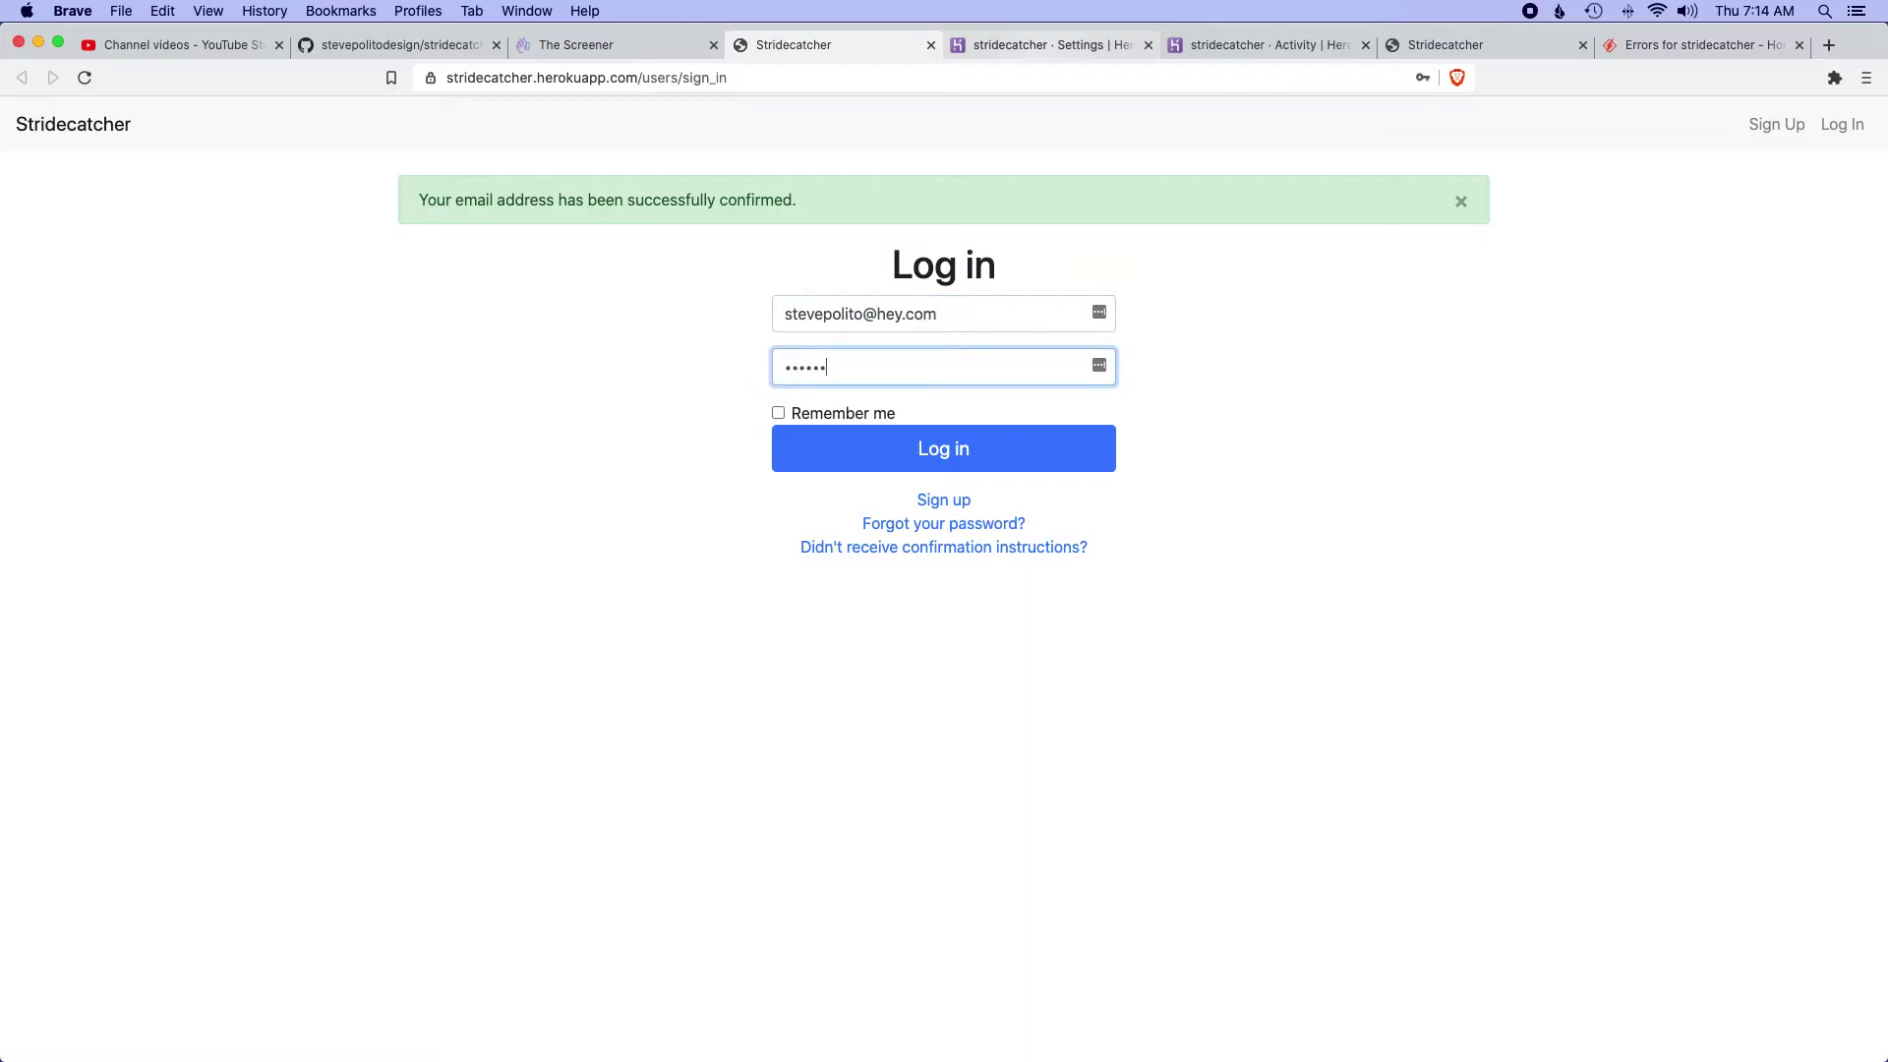
click(977, 457)
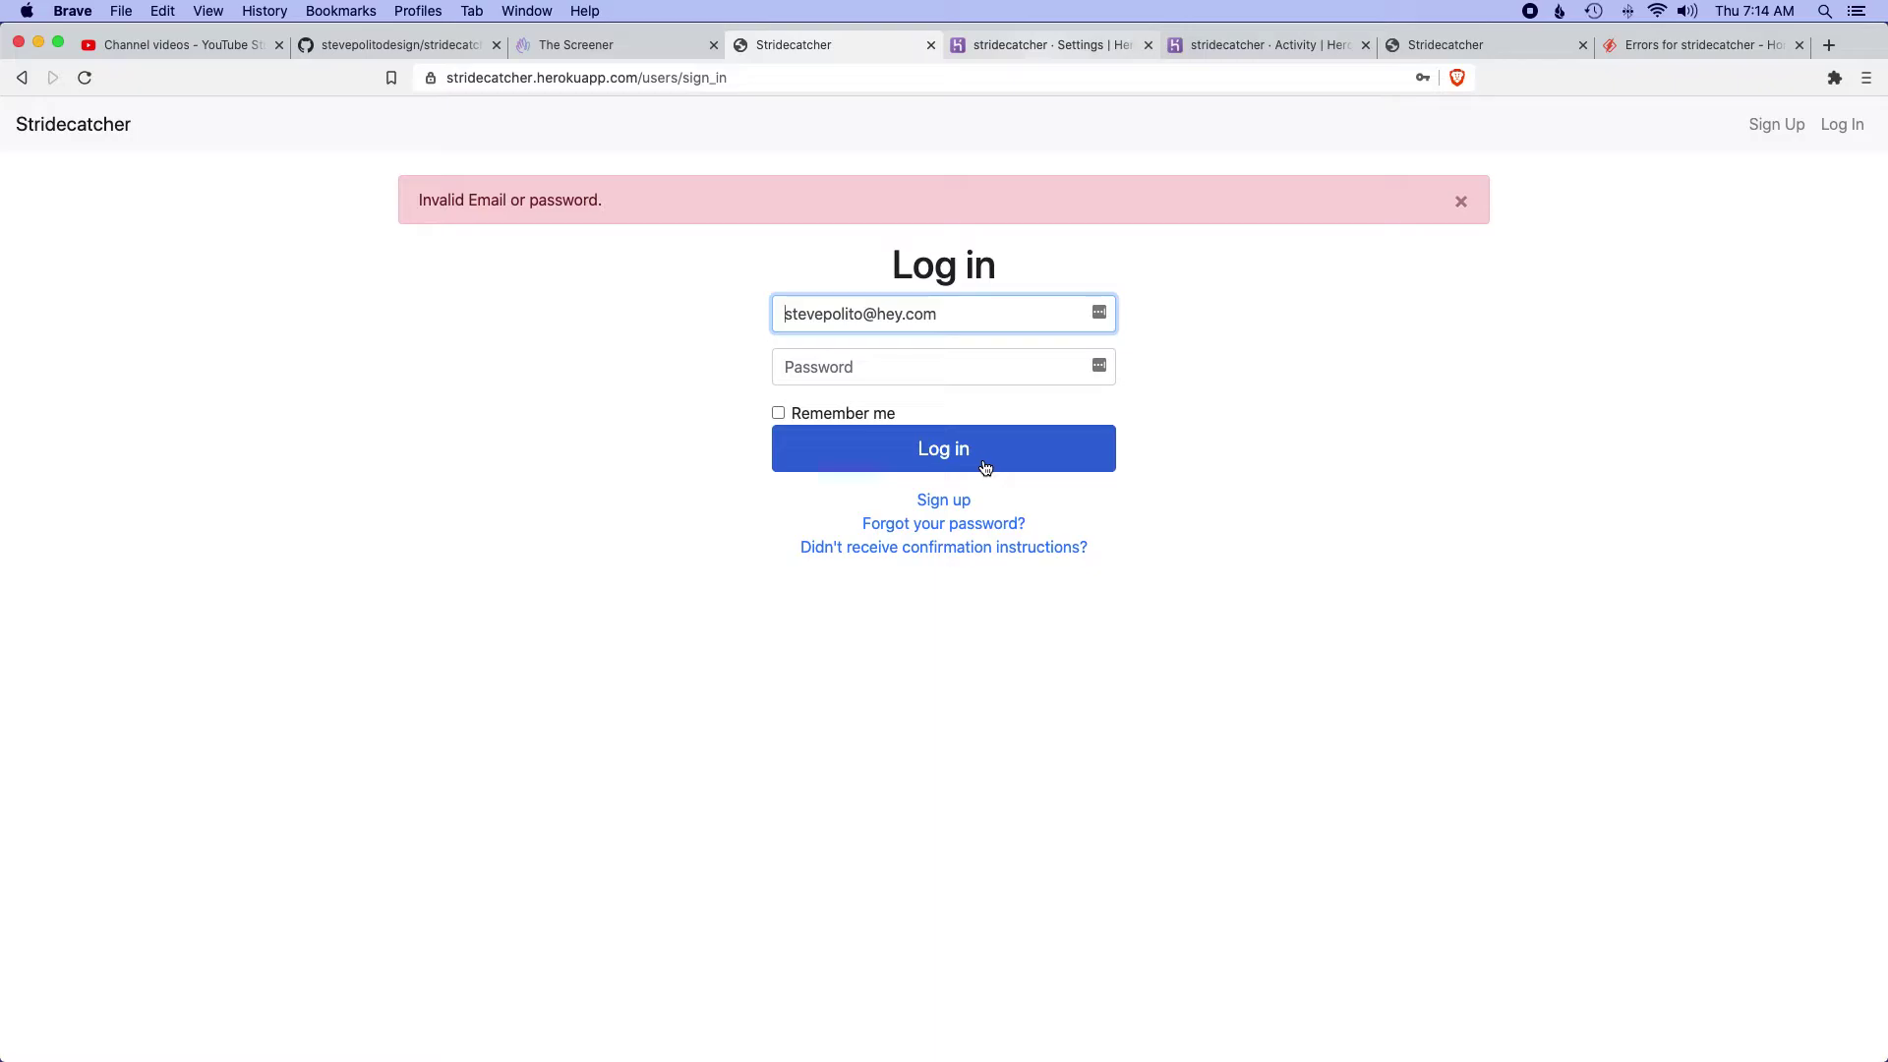
click(1472, 200)
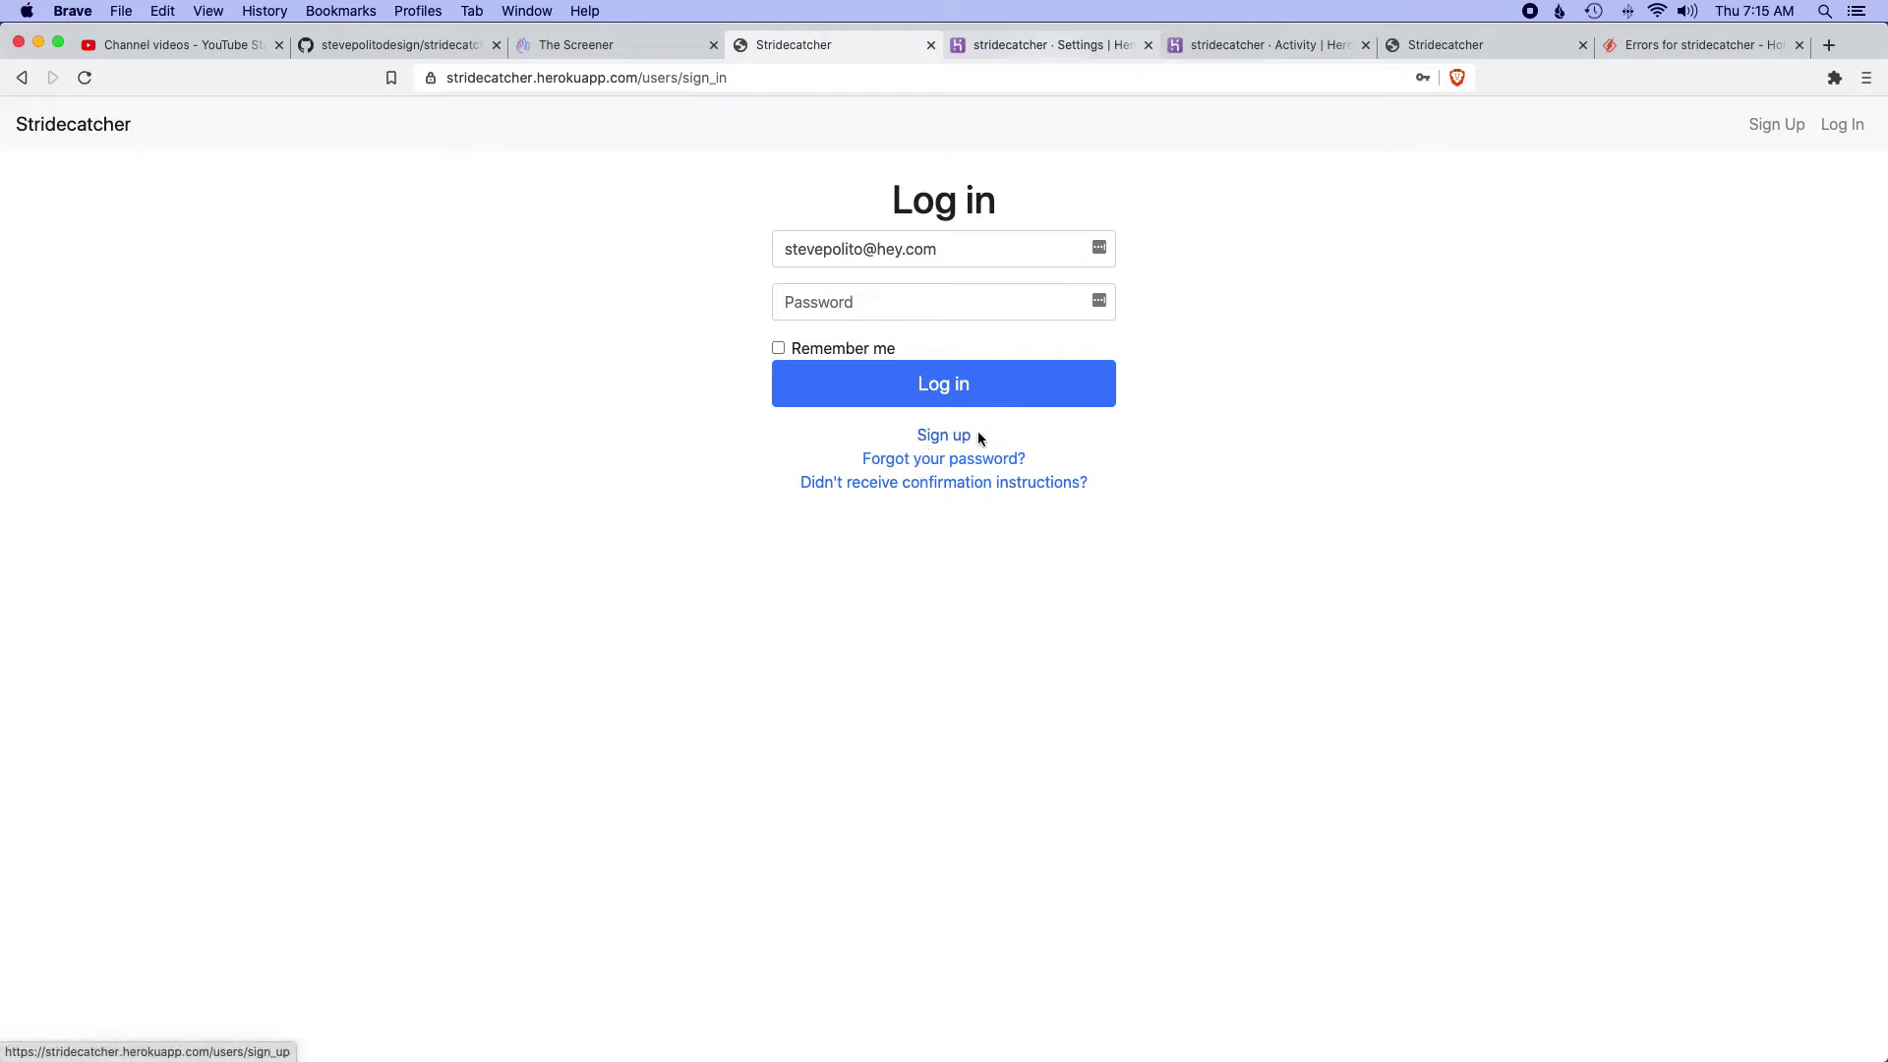
- Request a password reset for the account email and open the emailed reset link
click(944, 459)
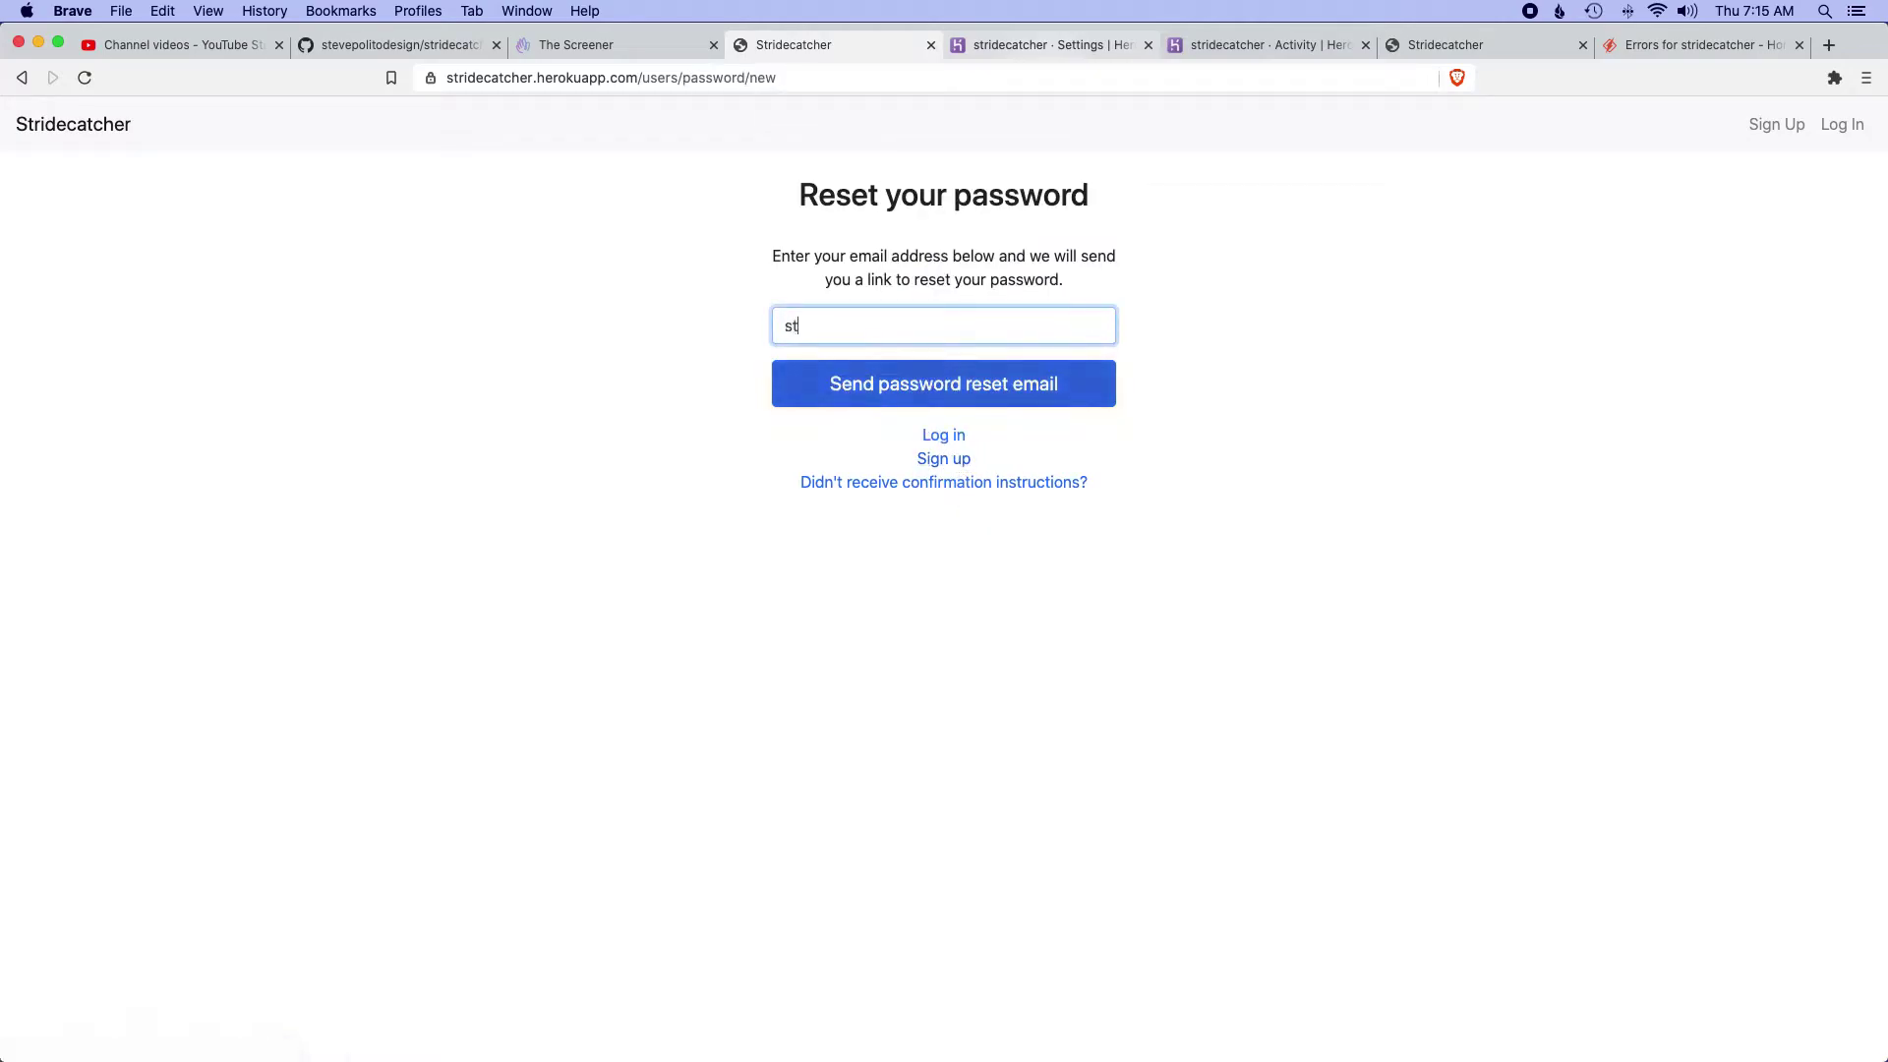
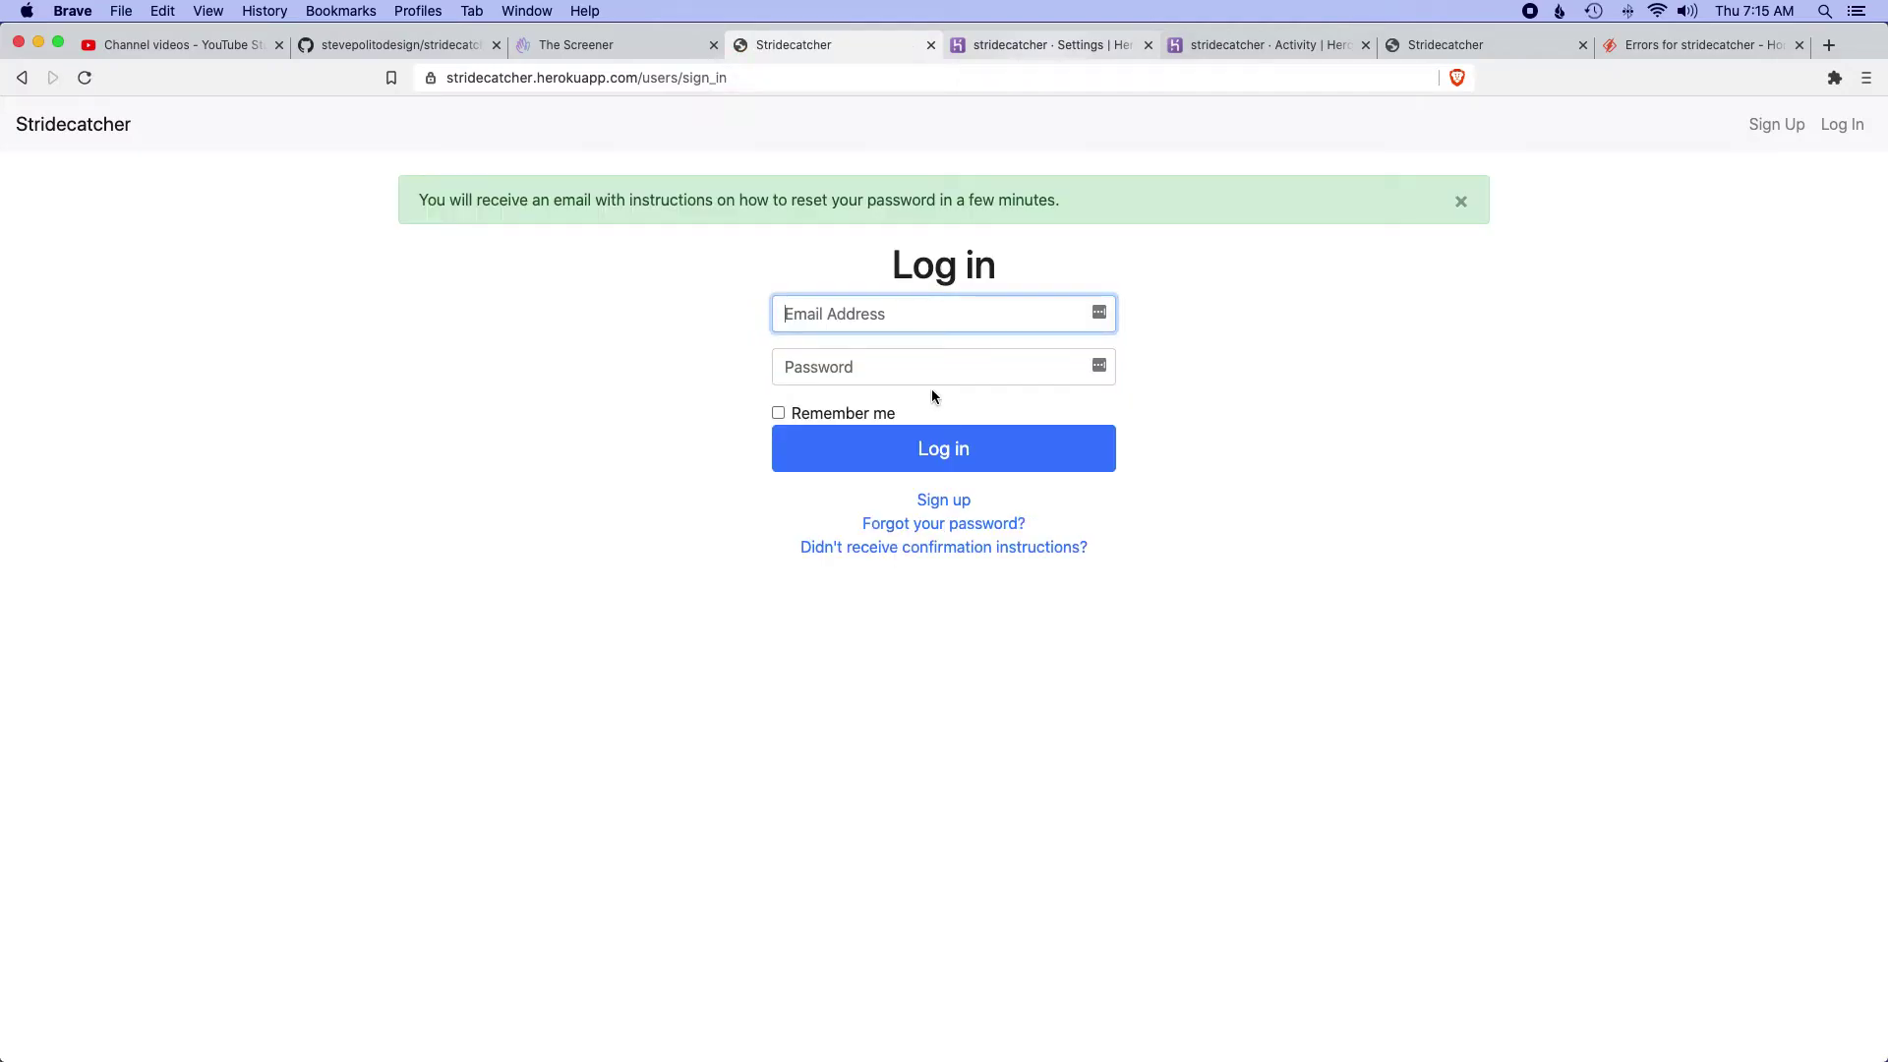
click(552, 47)
scroll(883, 386, down, 5)
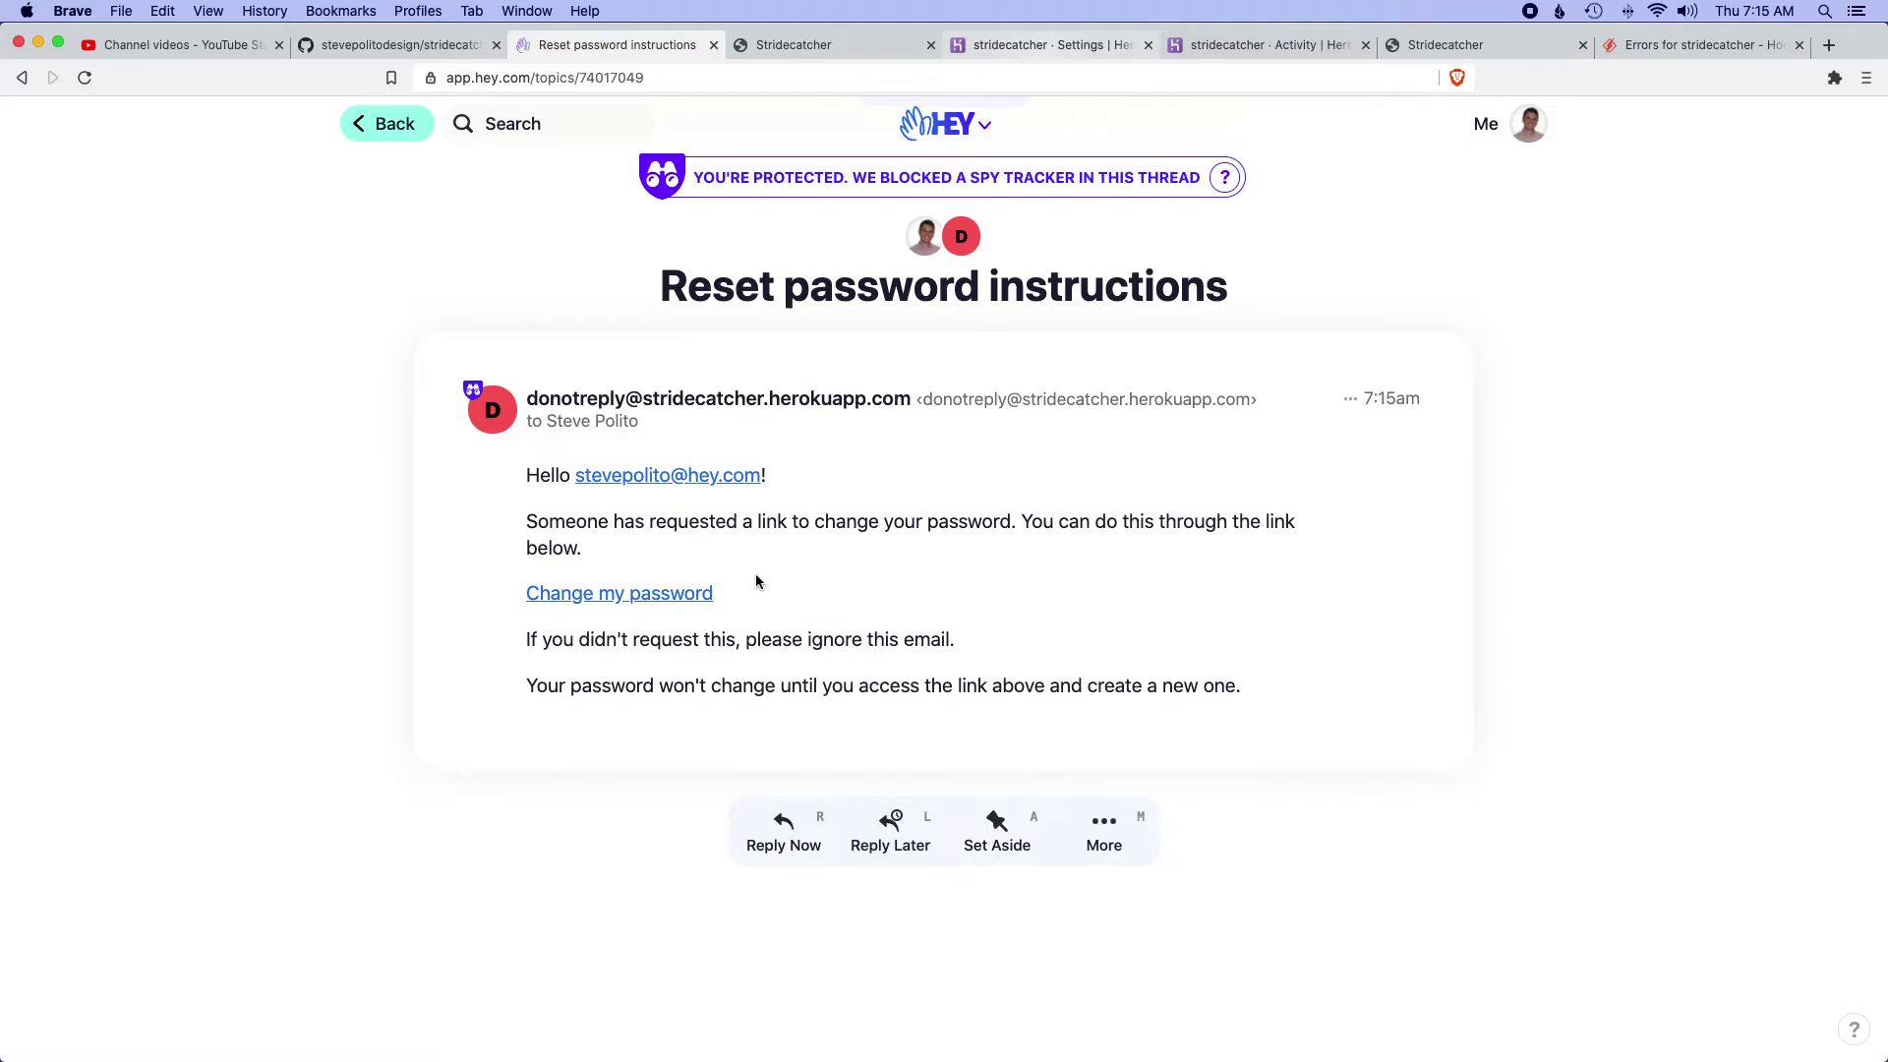
click(657, 596)
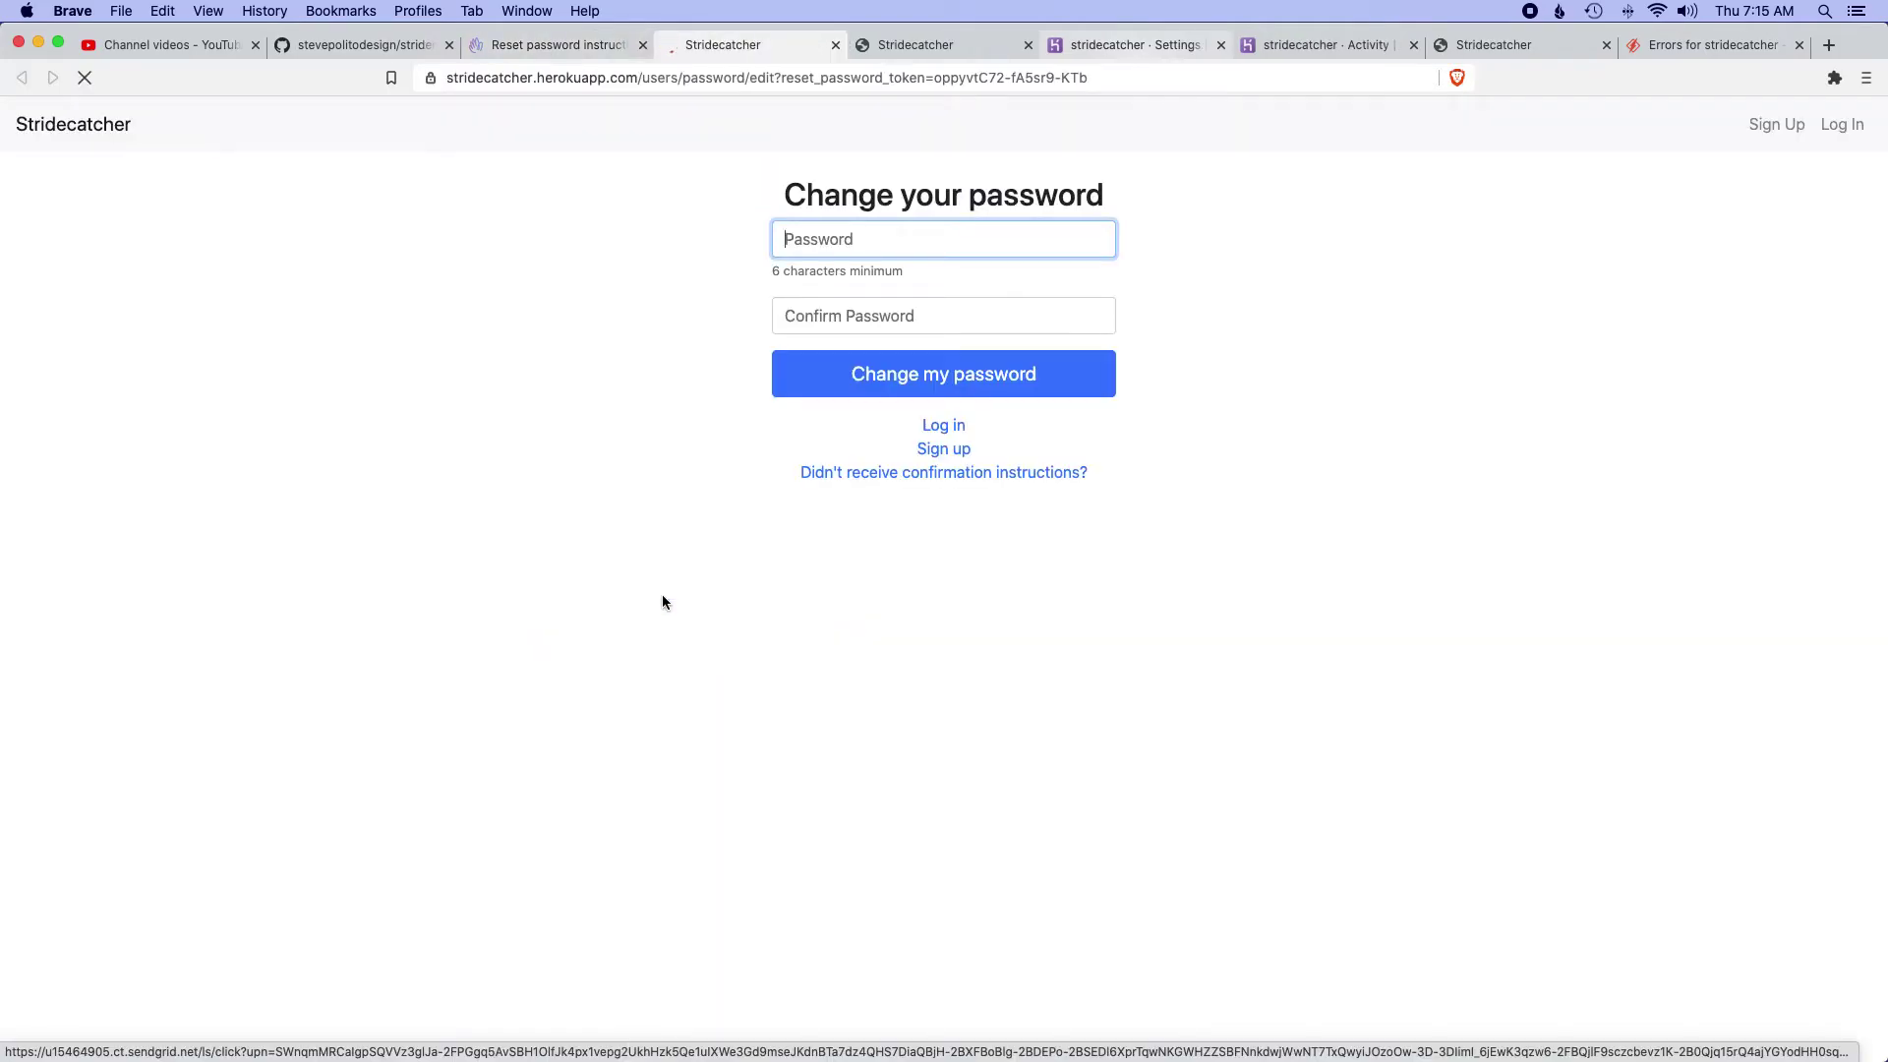
- Enter and confirm a new password, then submit it
text(password)
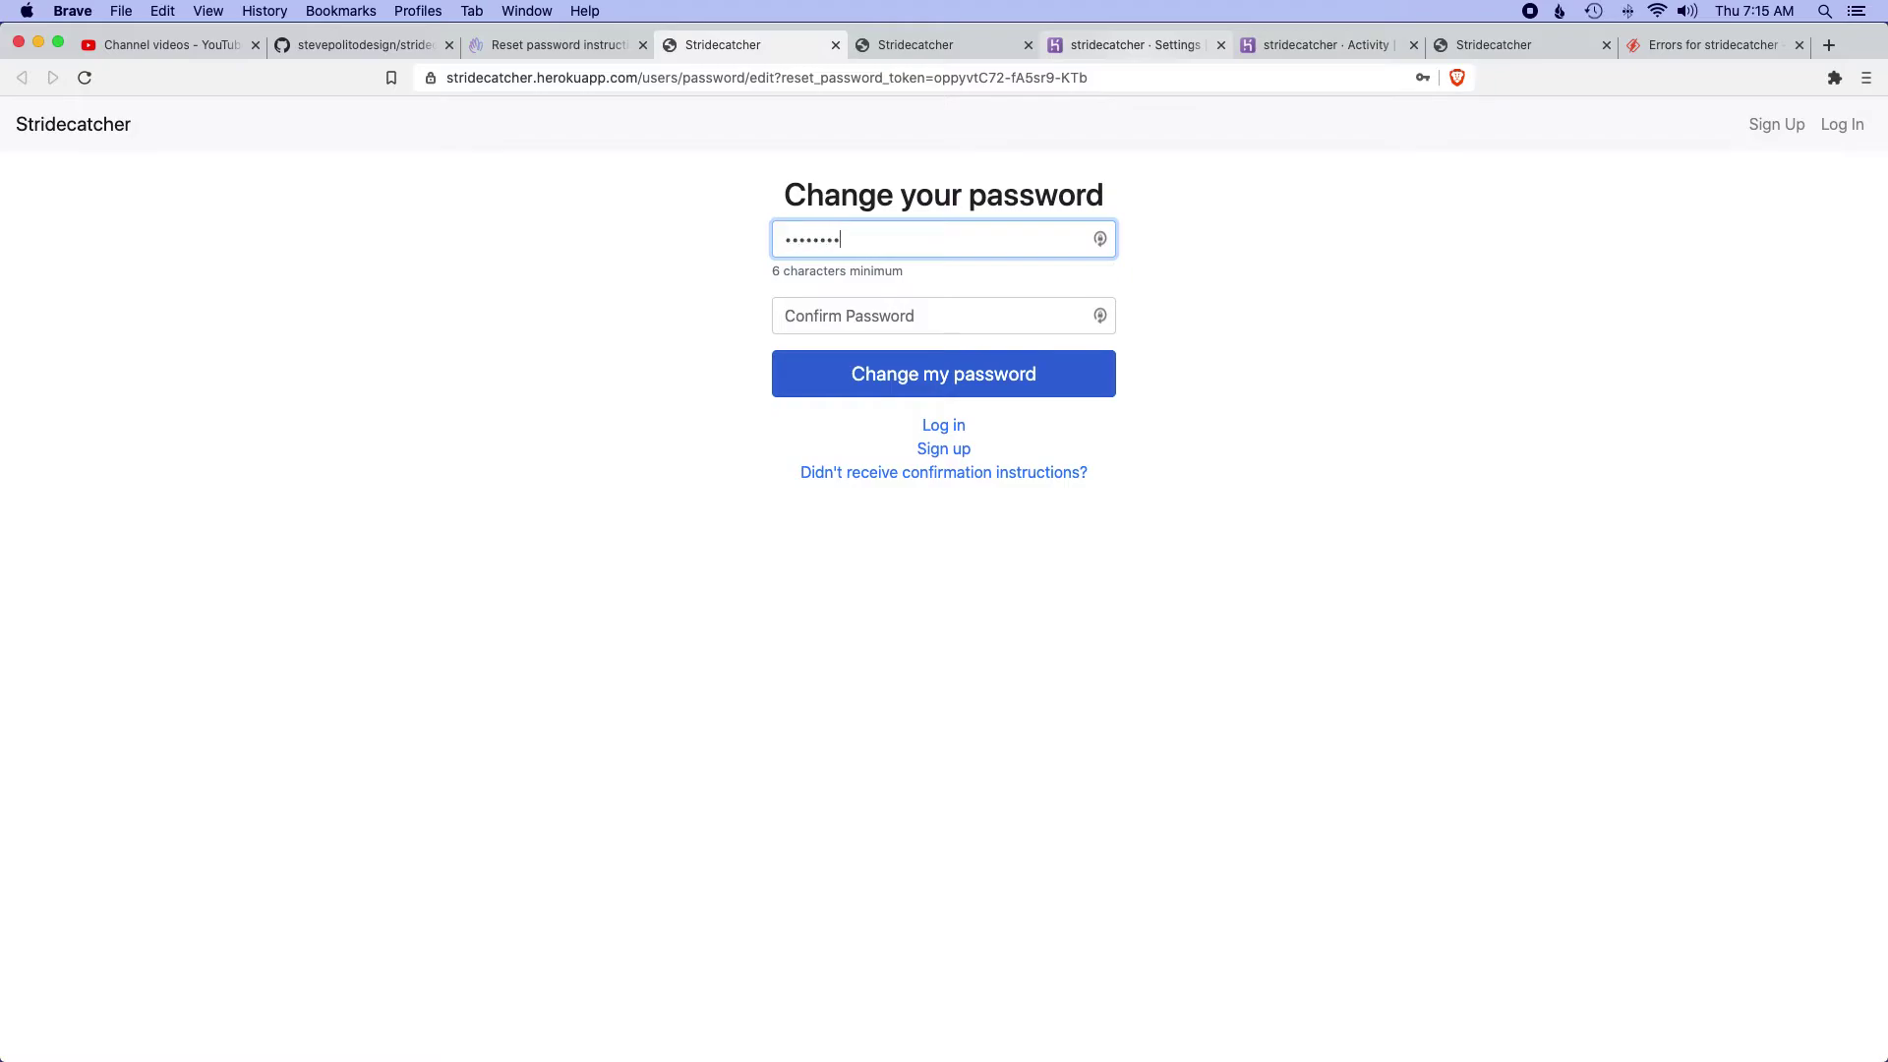
key(Tab)
text(pa)
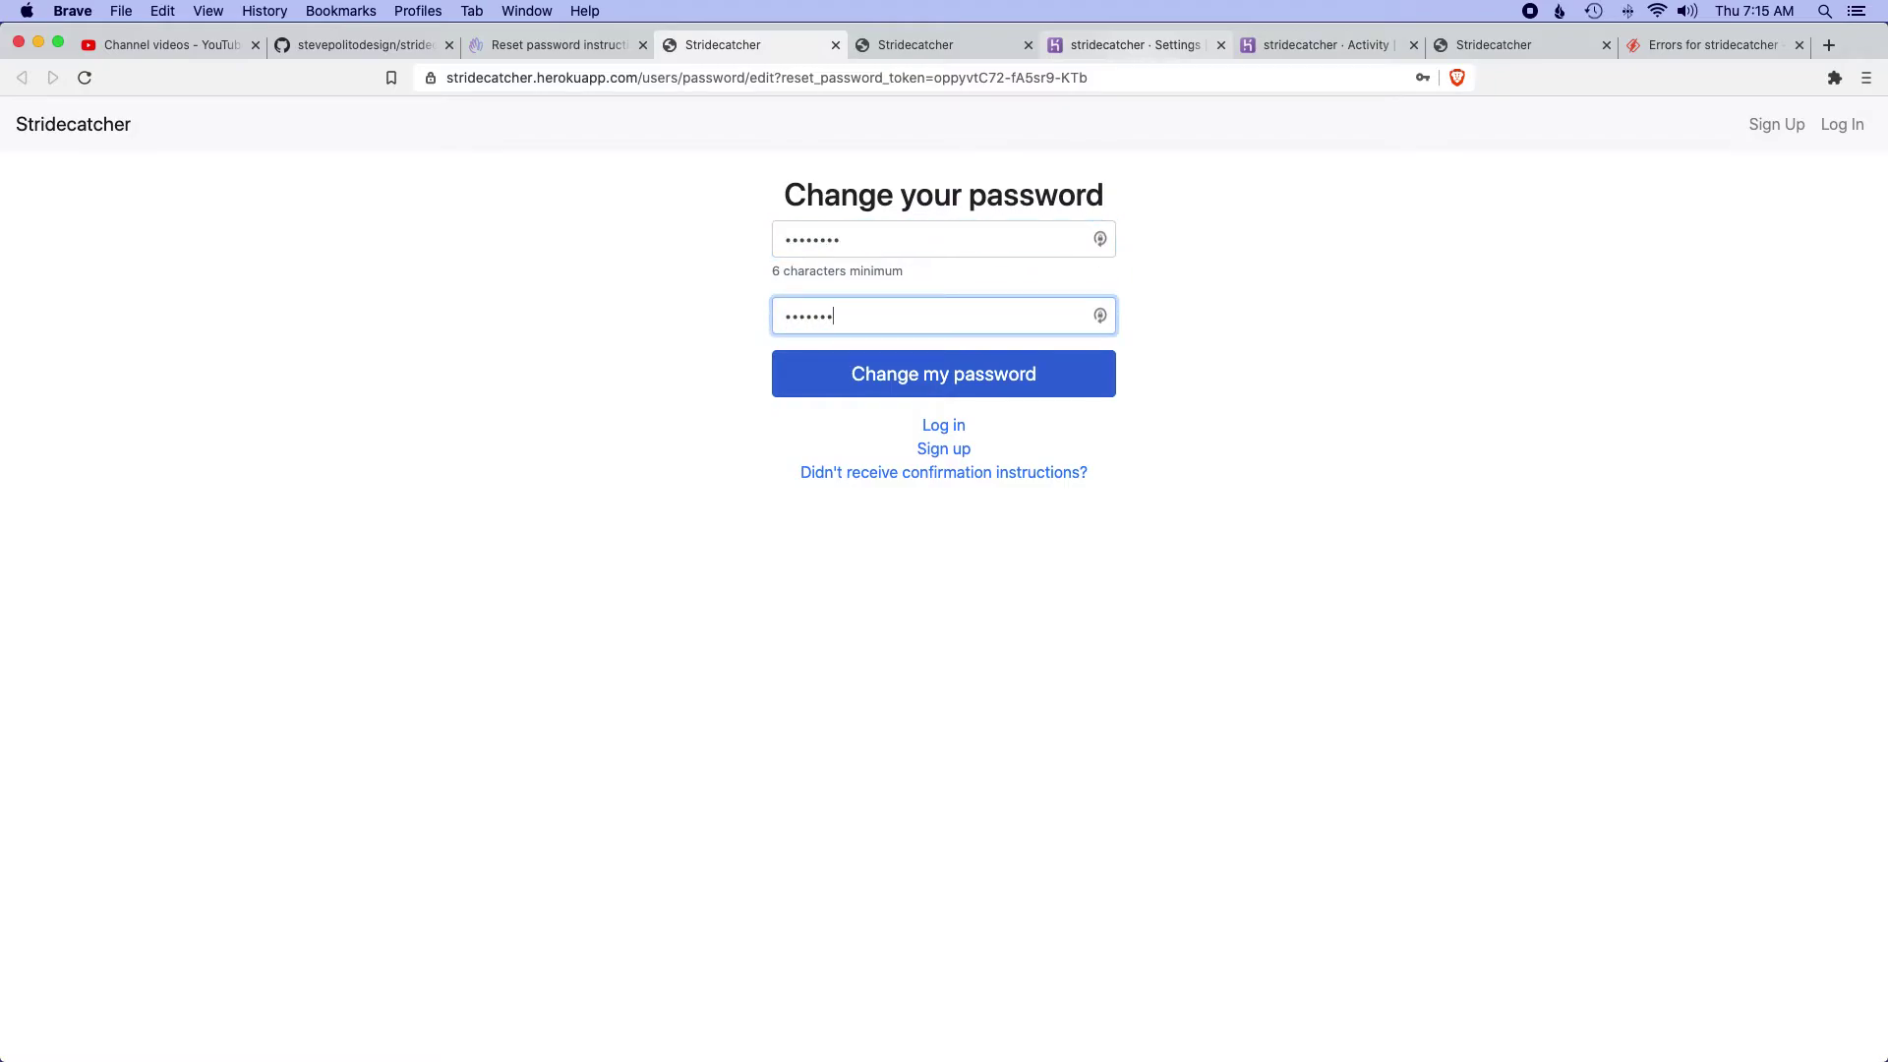
click(929, 382)
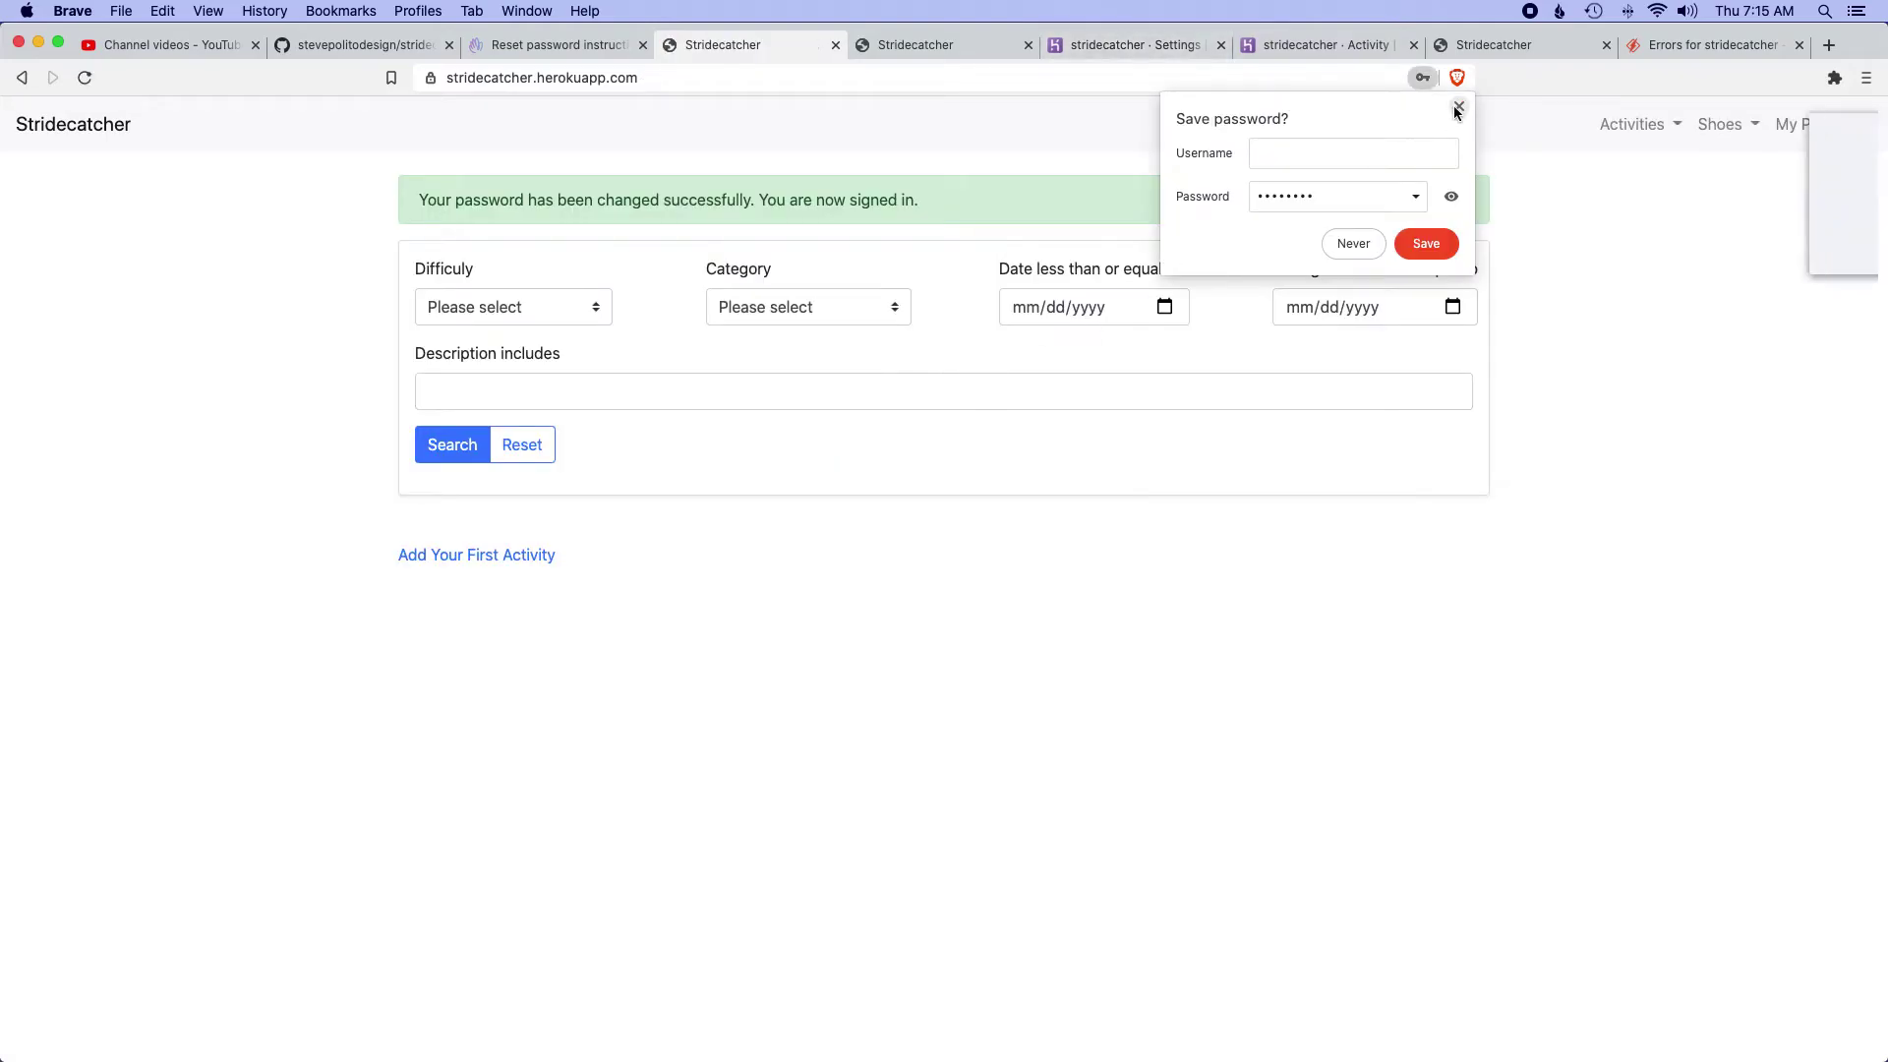
click(1460, 107)
- Browse the Activities and Shoes menus, then open the account settings page
click(1723, 247)
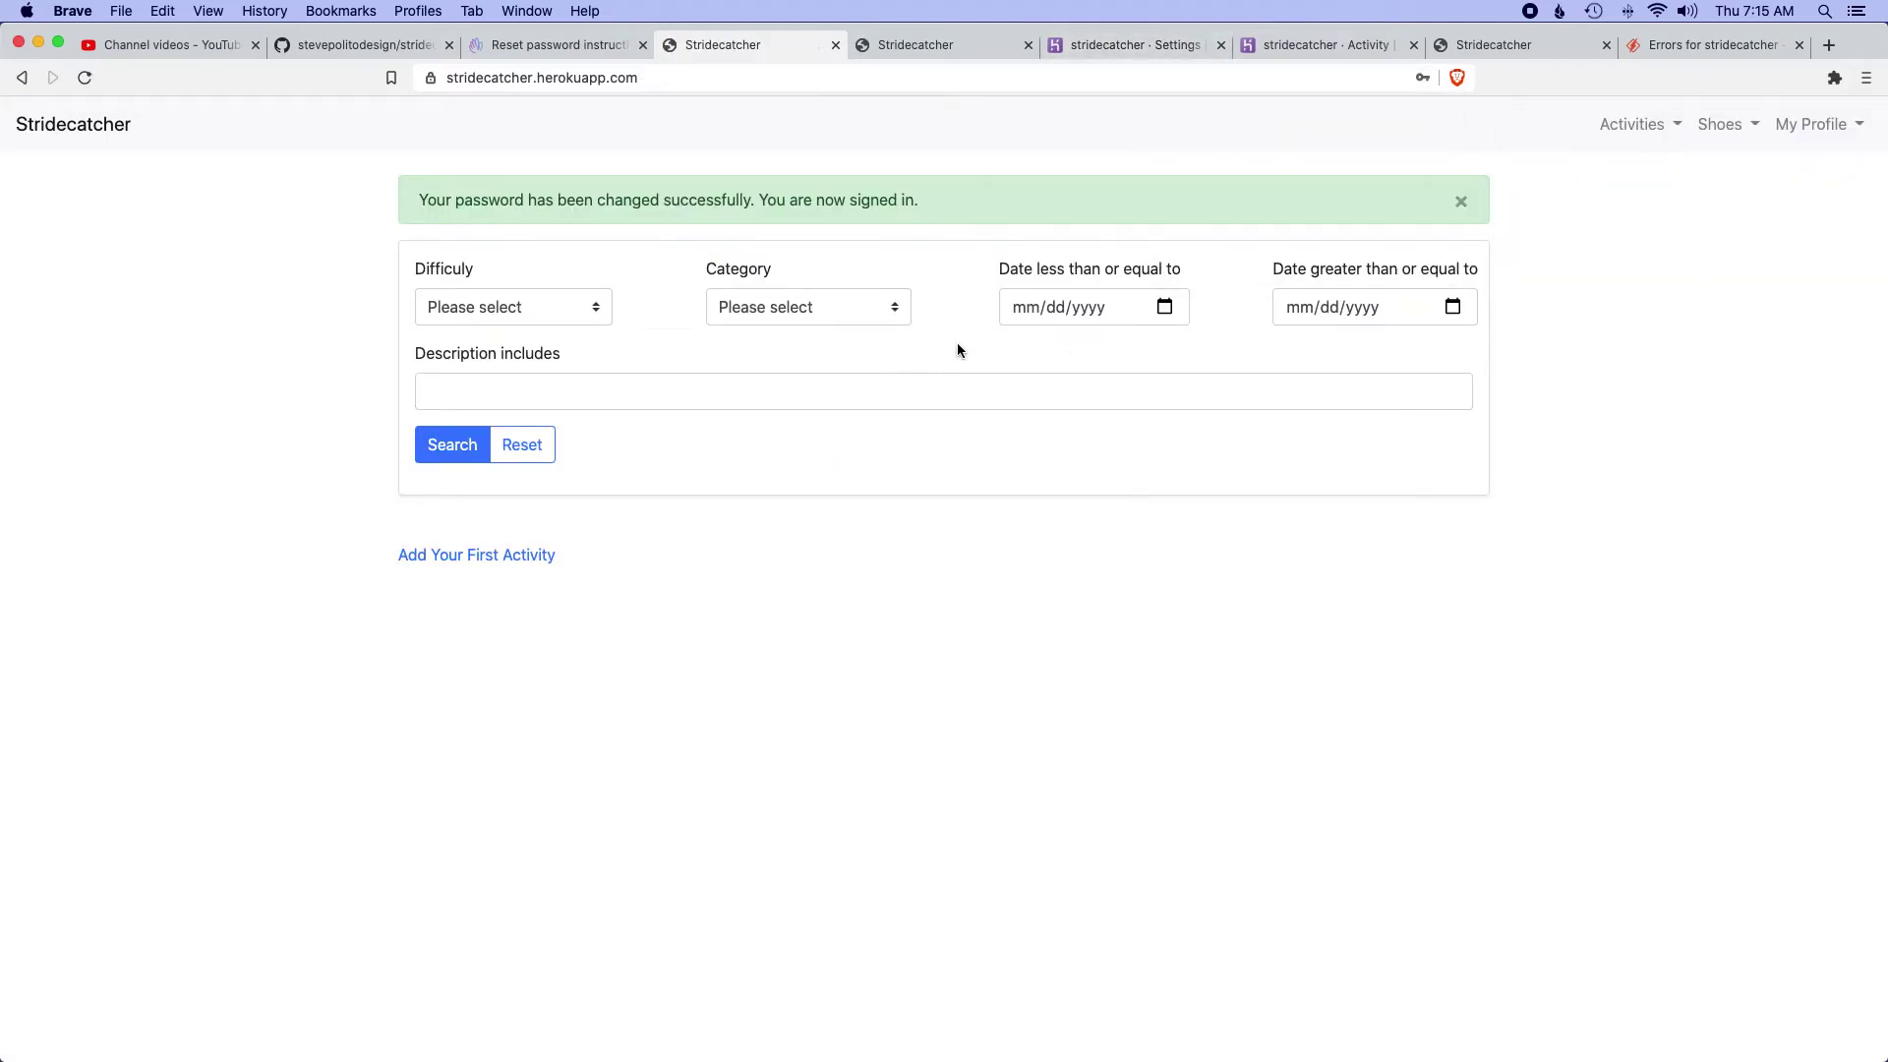
click(1635, 124)
click(1613, 170)
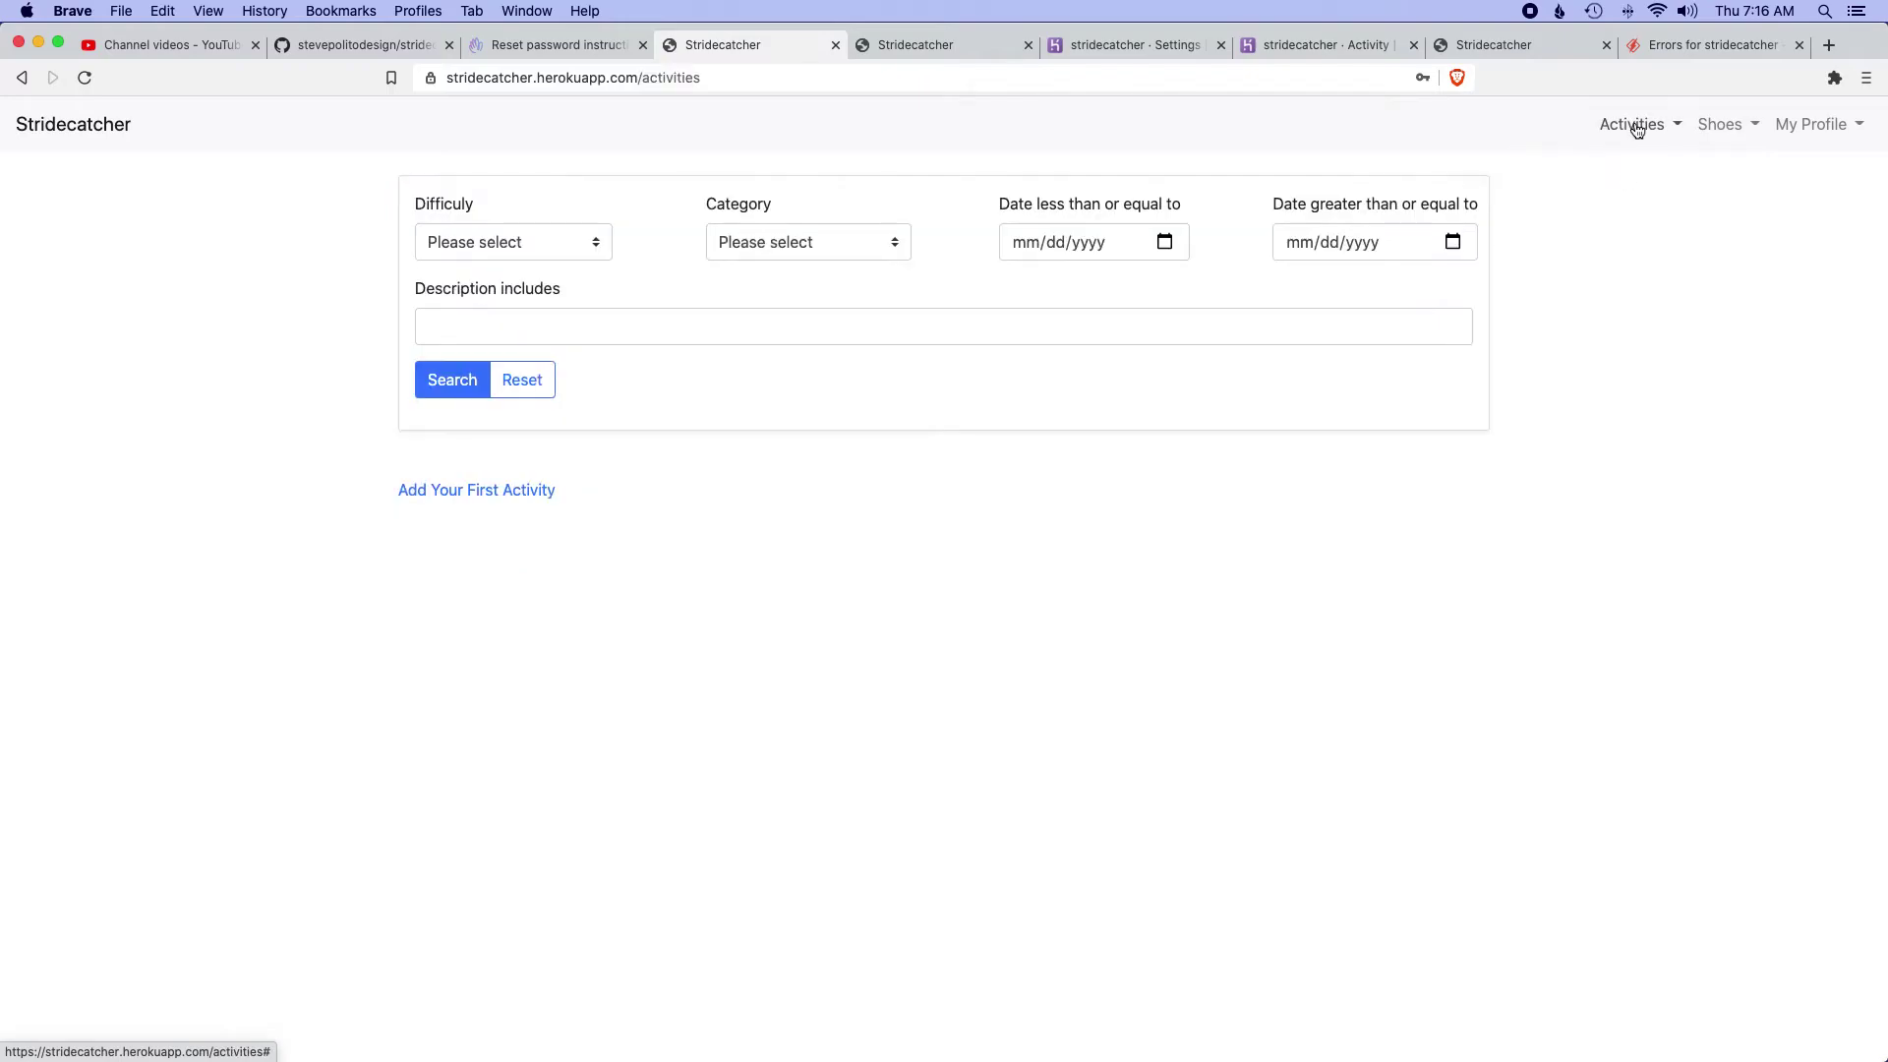
click(1637, 125)
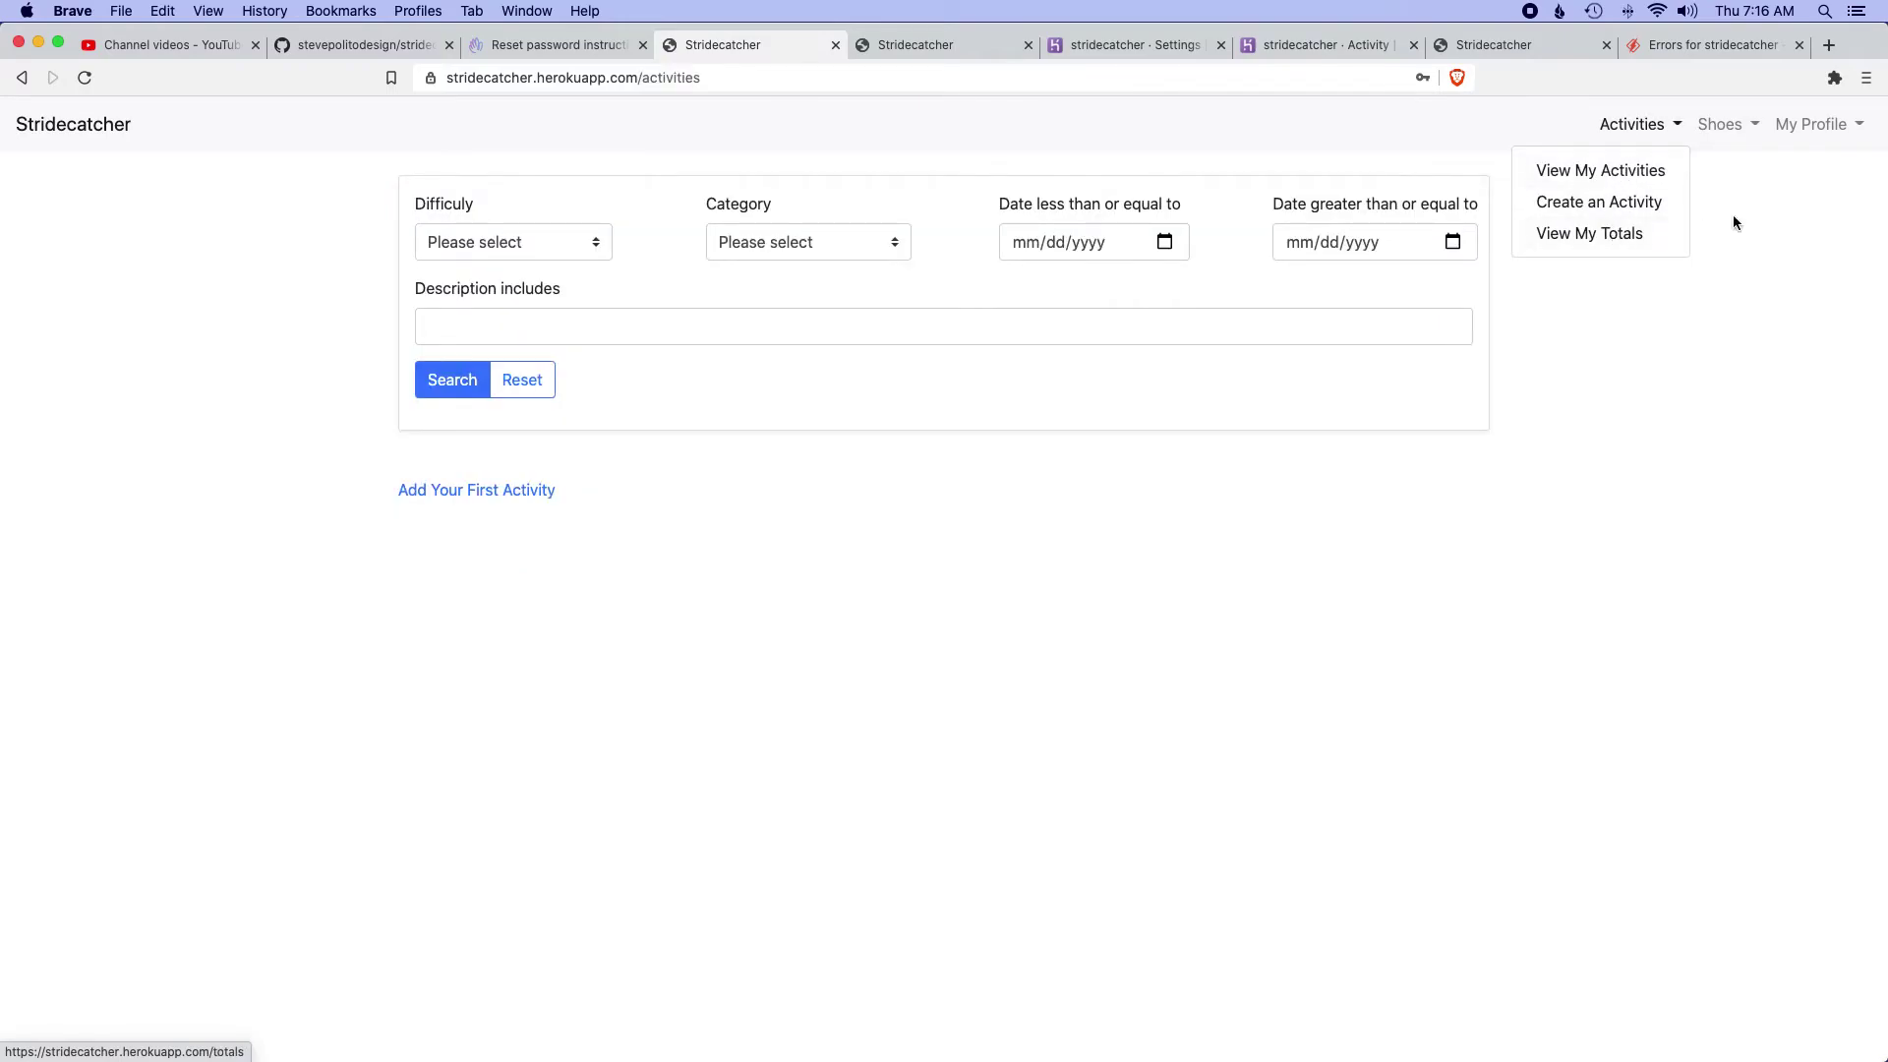
click(1711, 136)
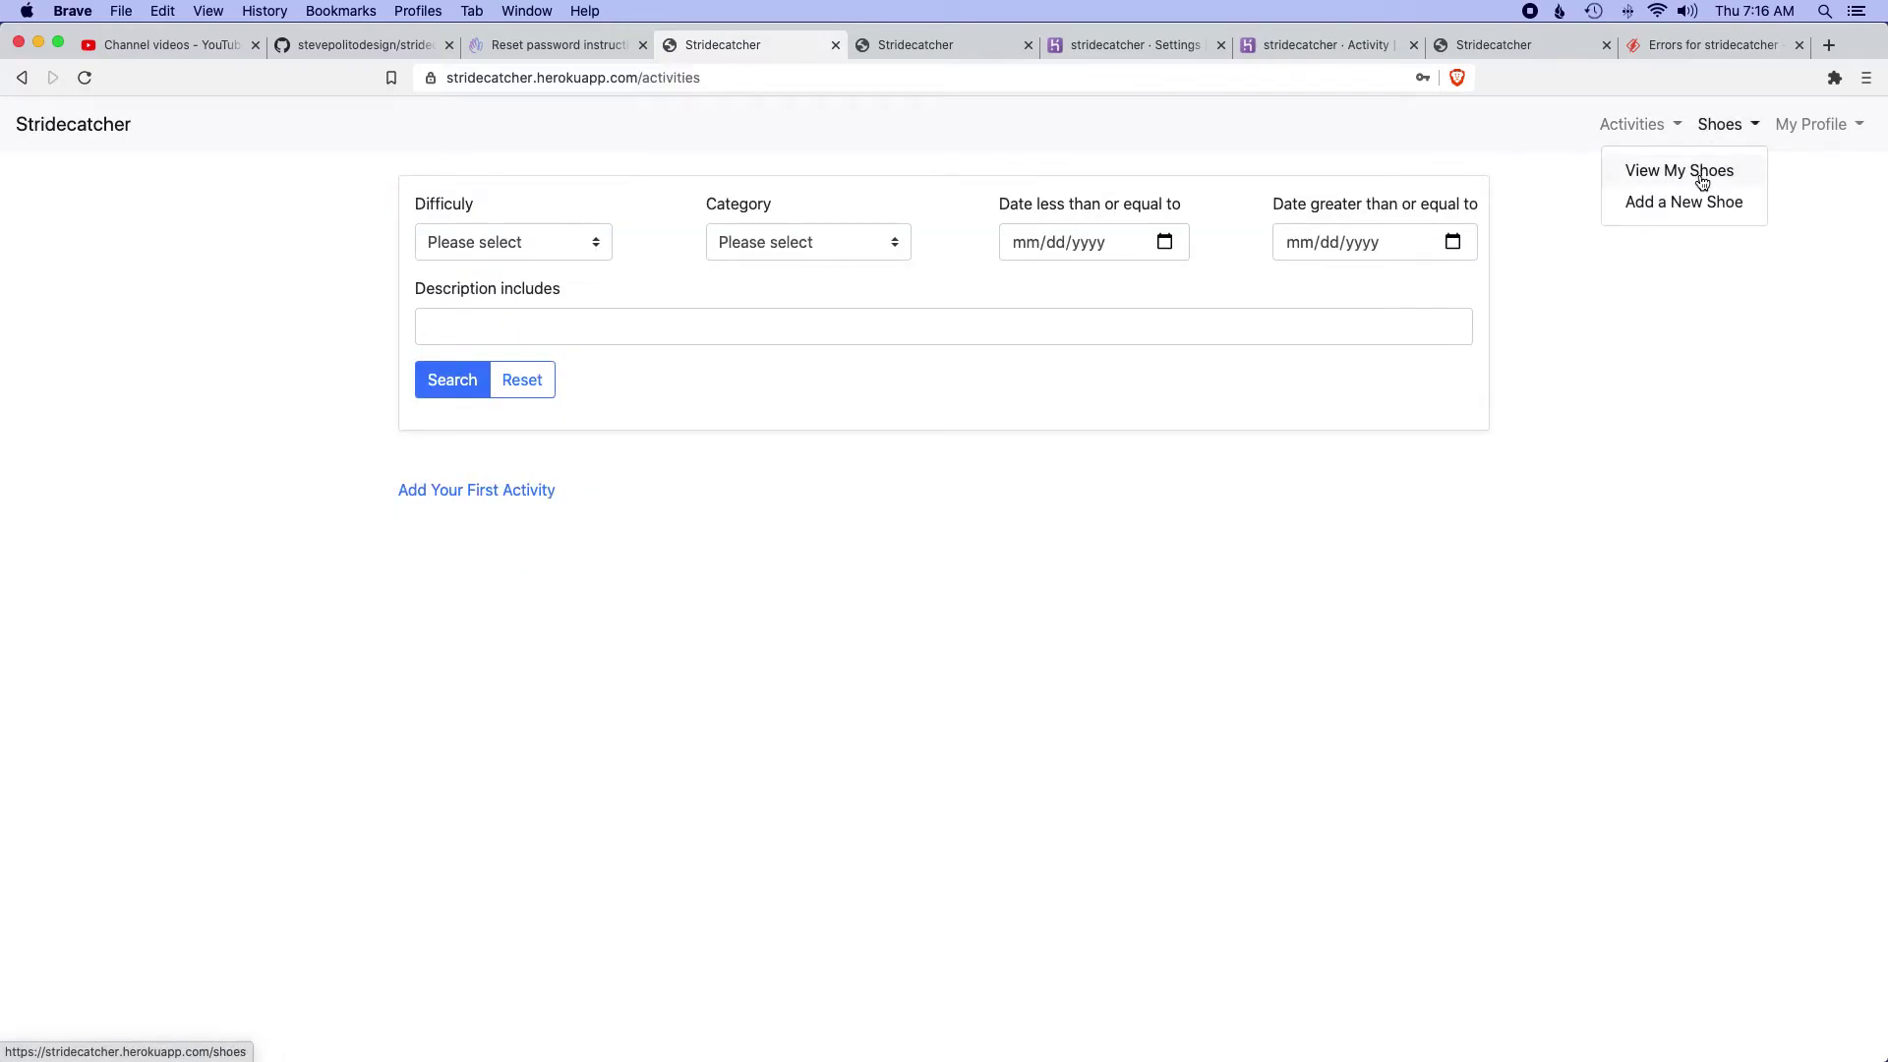
click(1814, 124)
click(1790, 167)
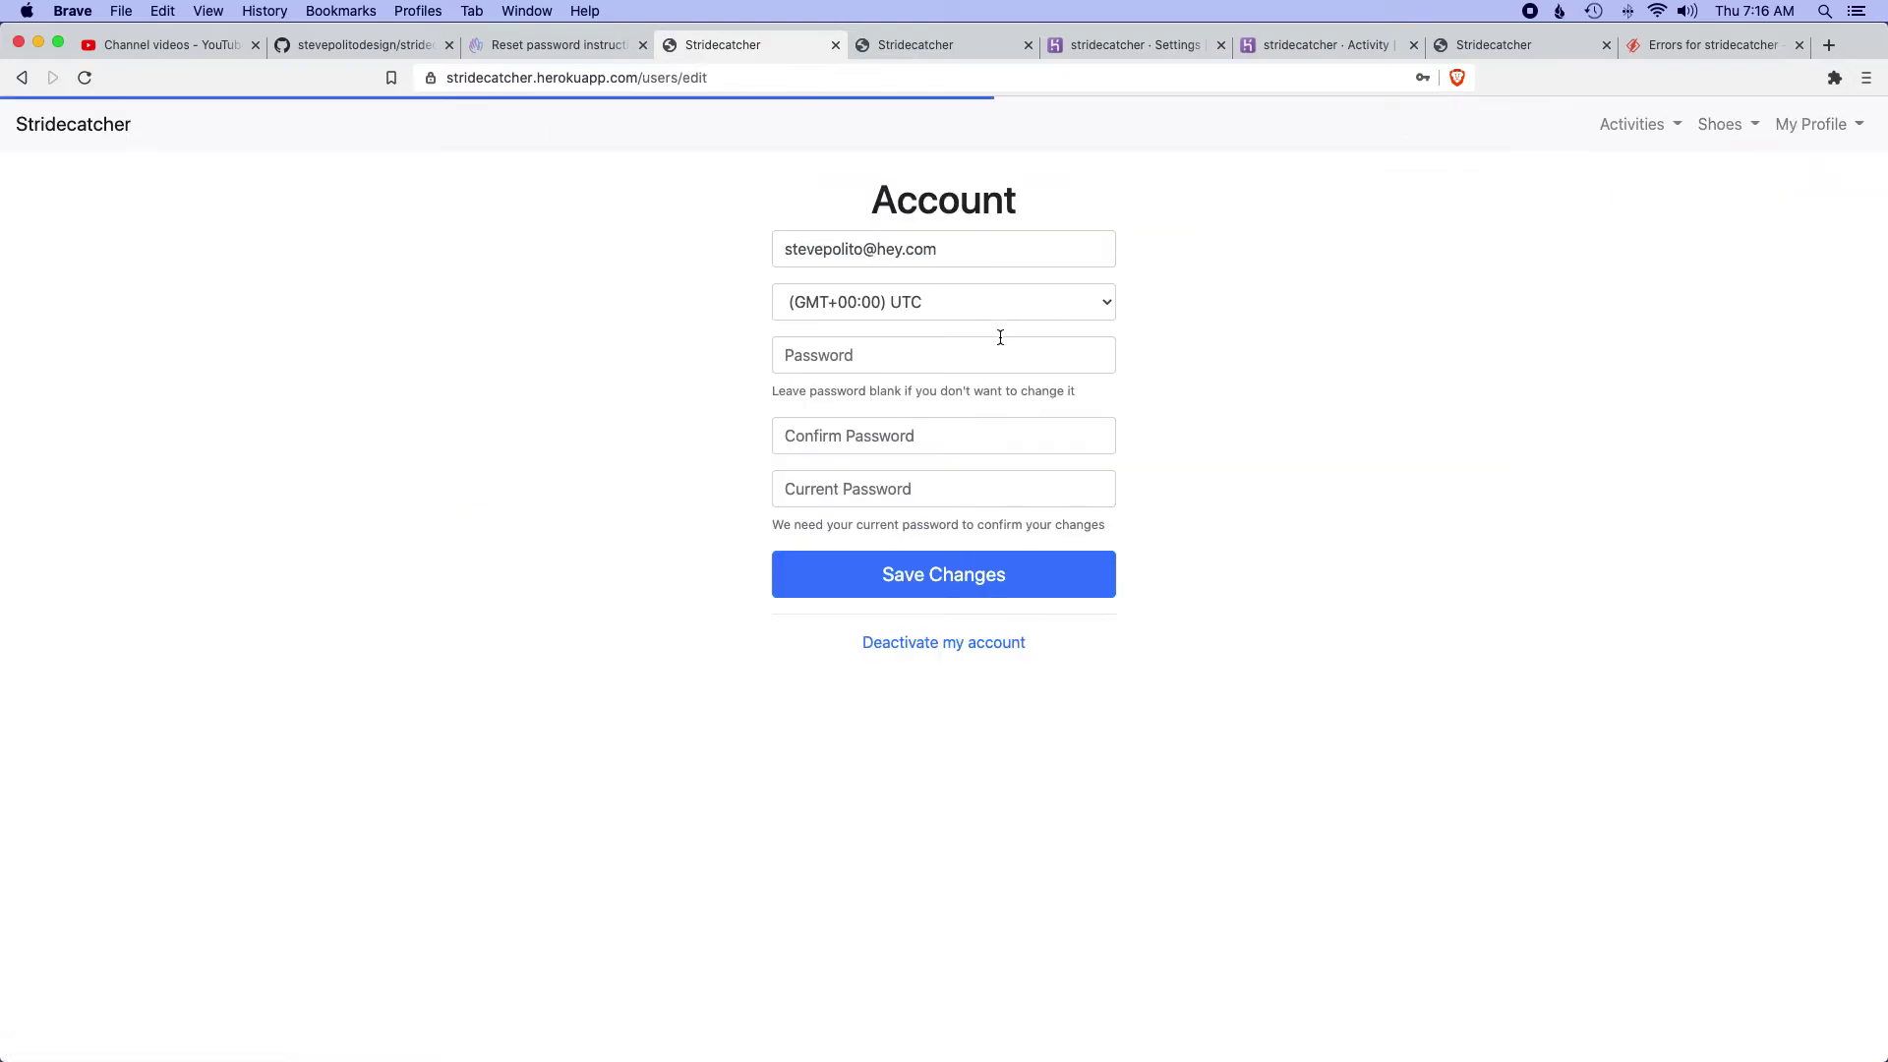
- Set the time zone to (GMT-05:00) Eastern Time (US & Canada), confirming with the current password
click(1098, 306)
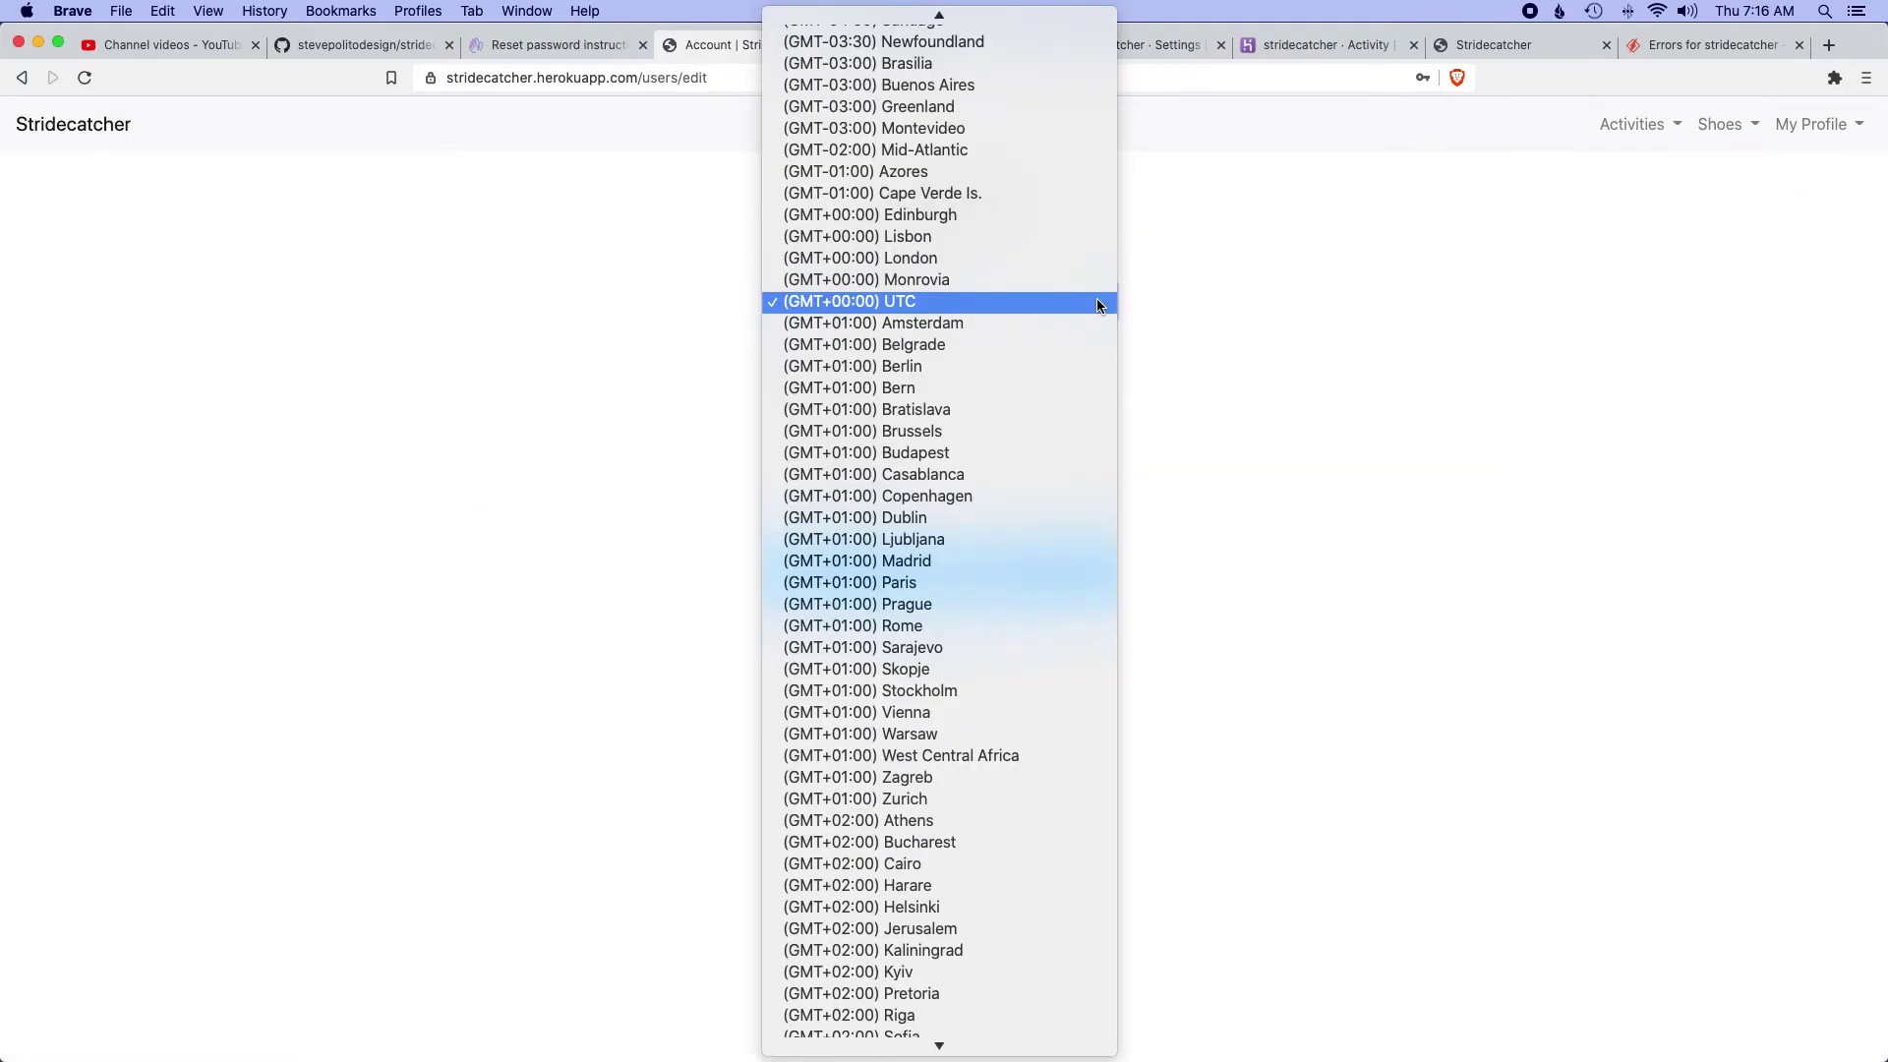
scroll(1080, 303, up, 10)
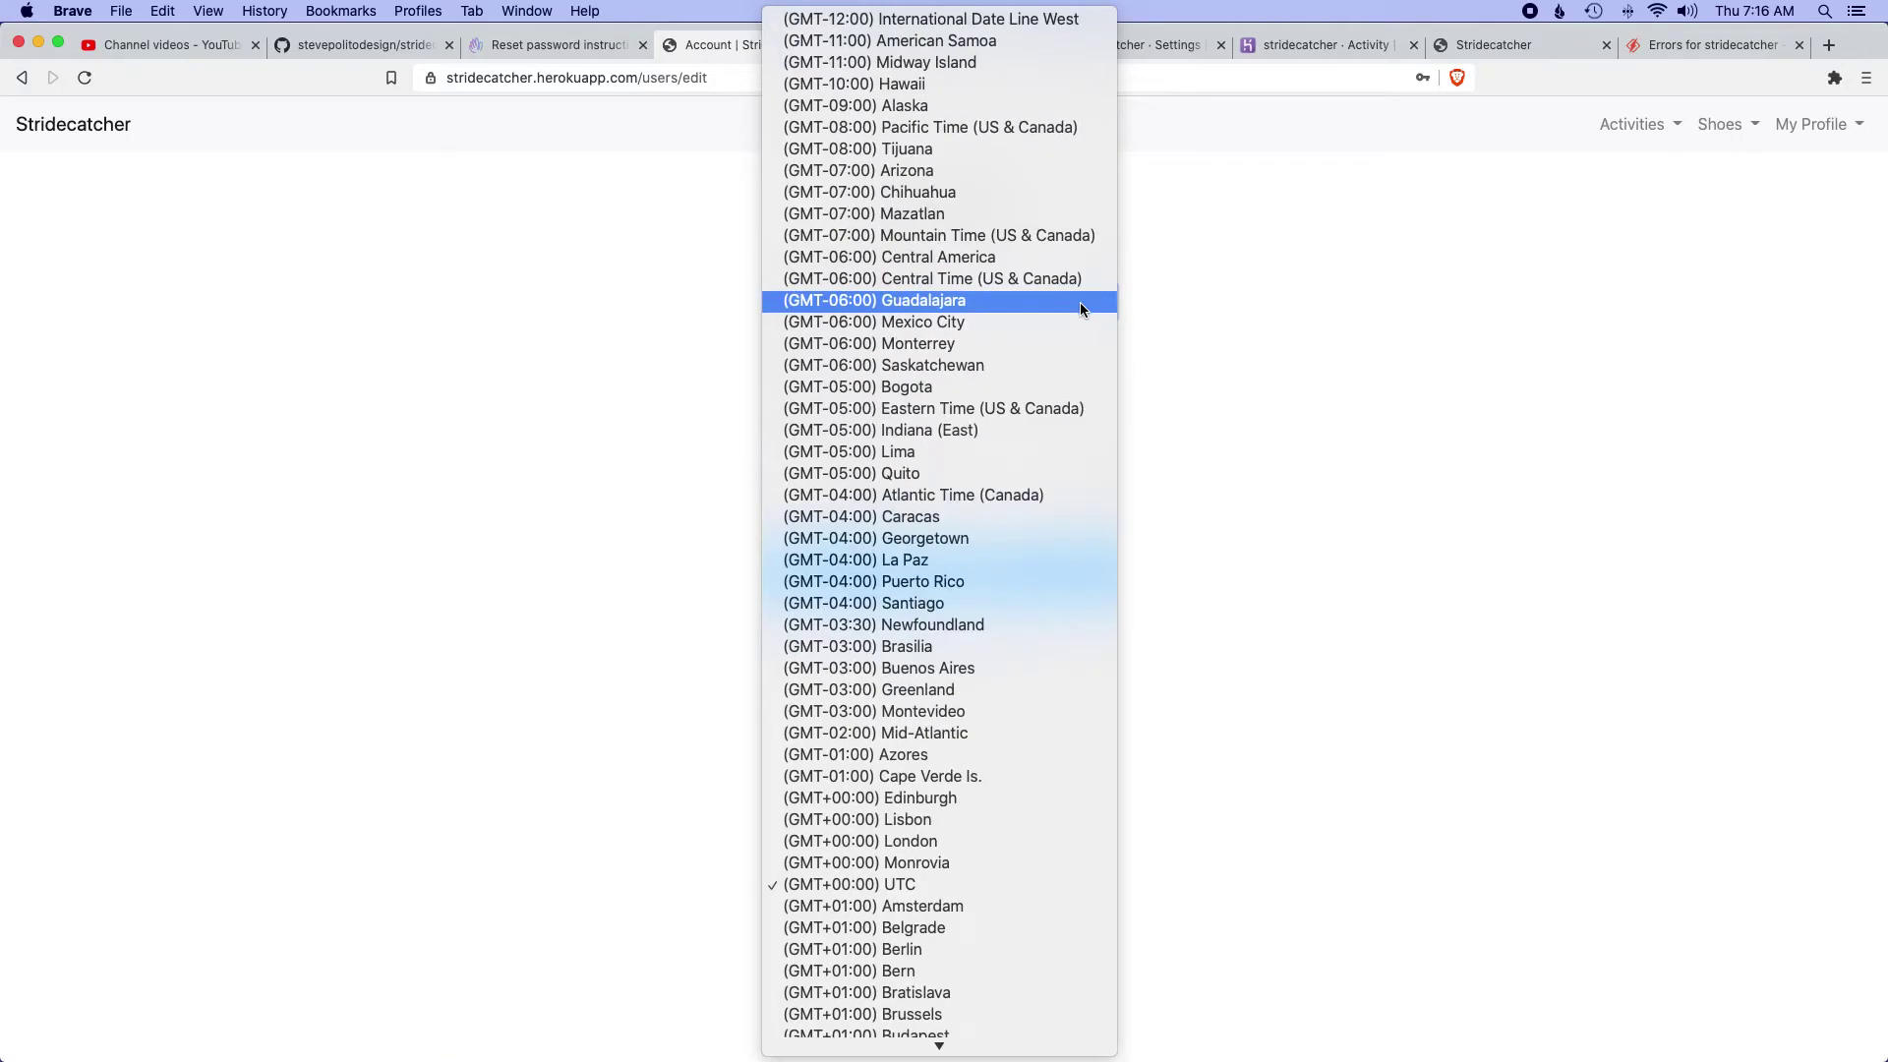
click(1000, 411)
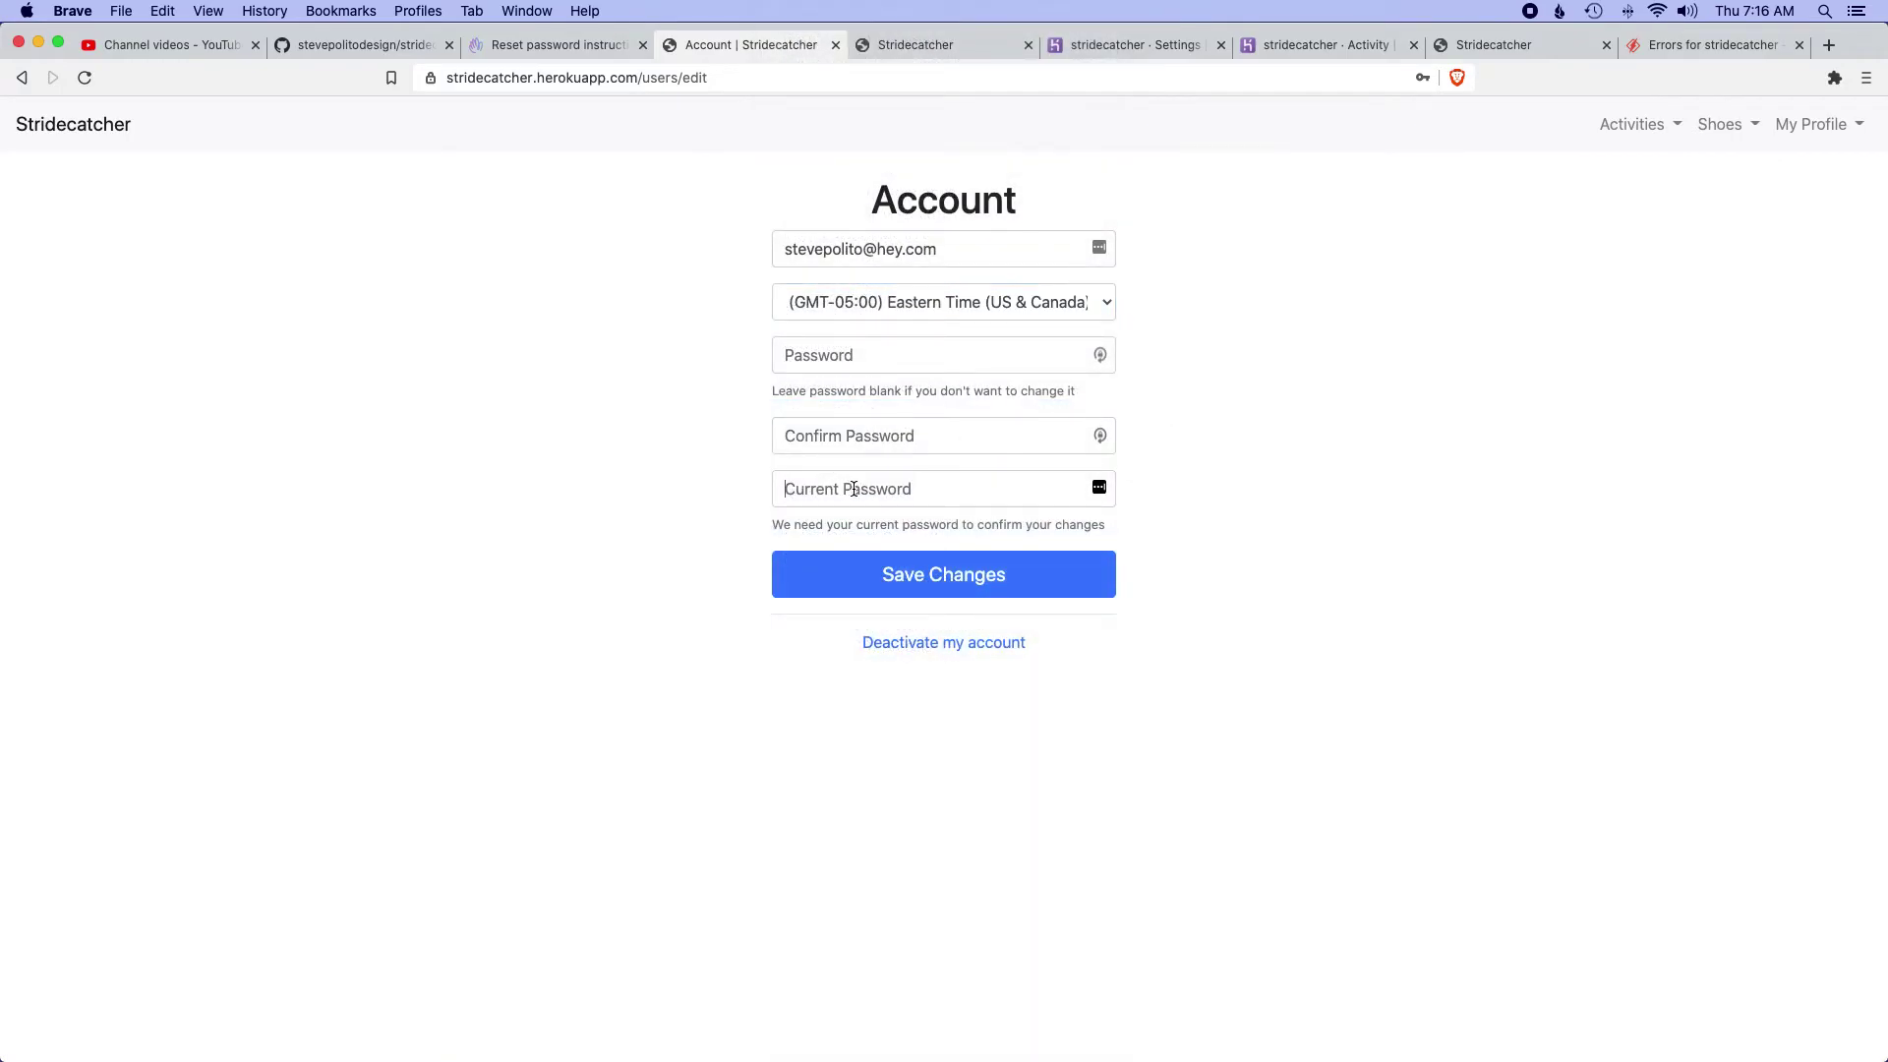
click(853, 488)
text(••)
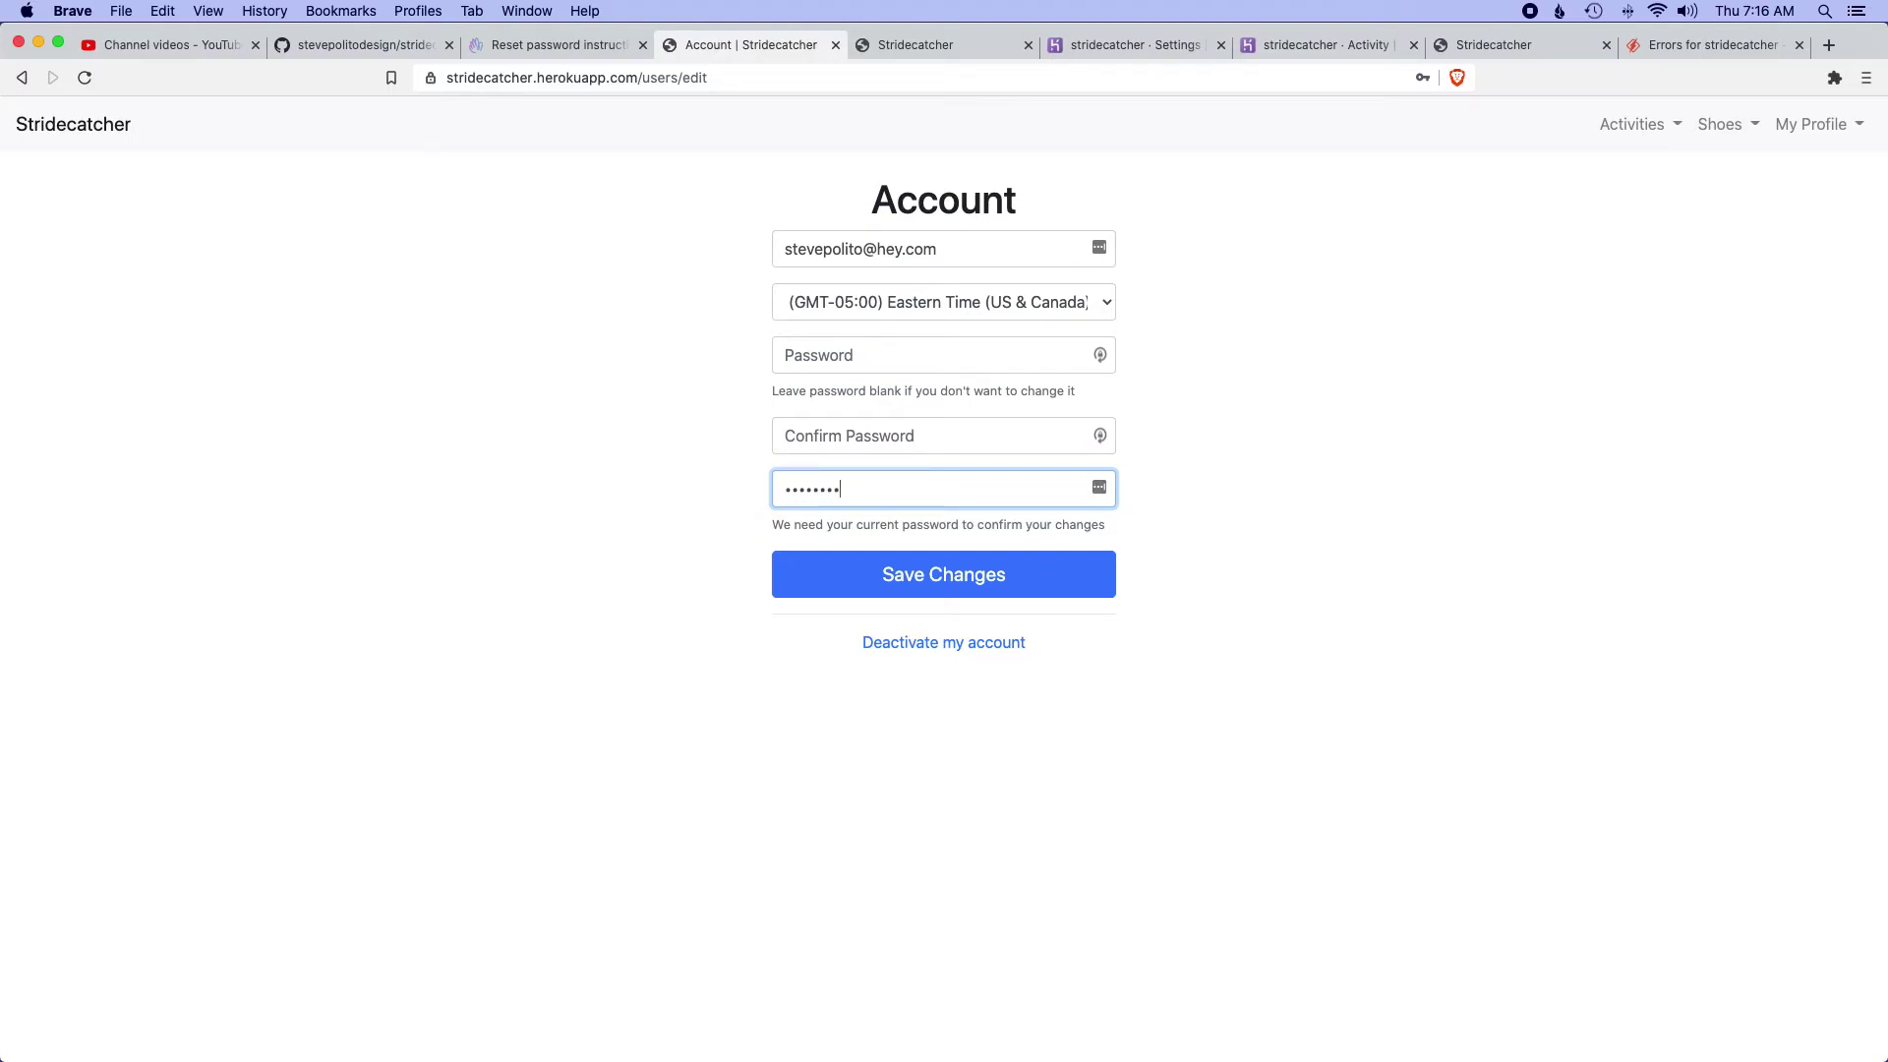
text(••••••)
key(Return)
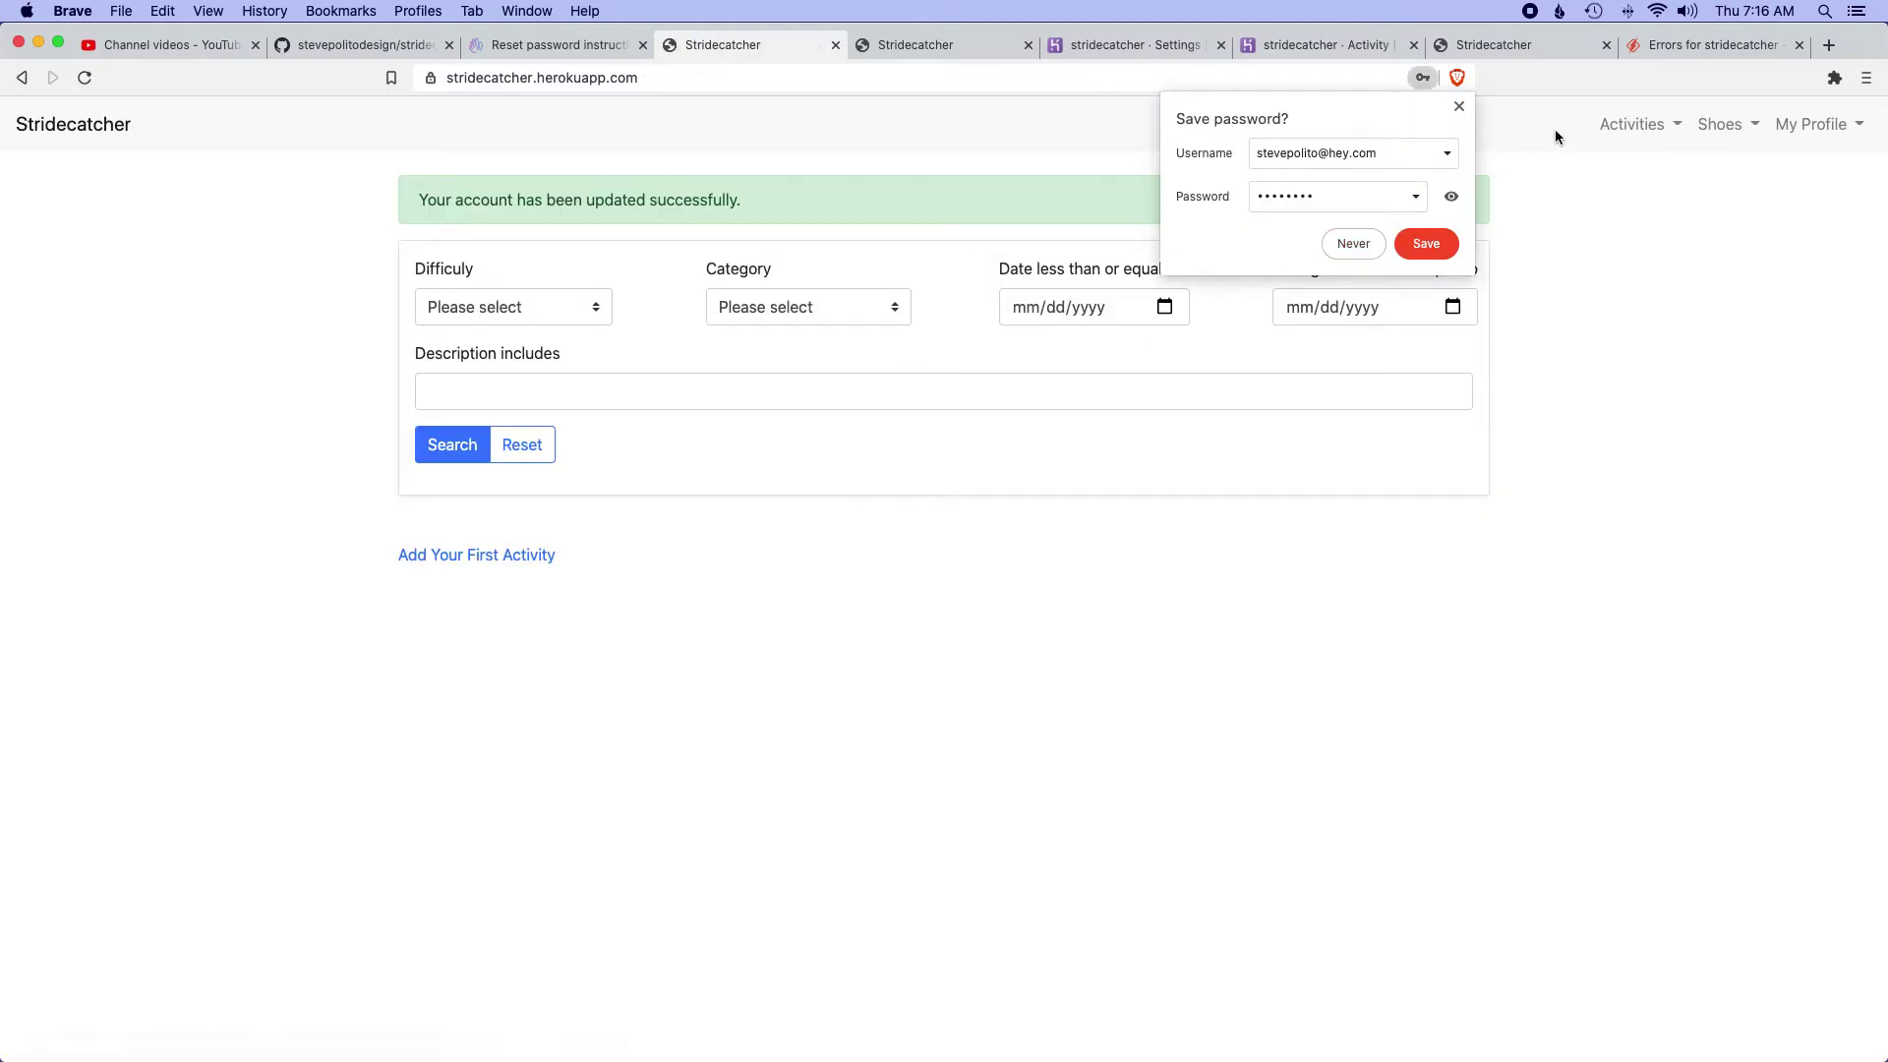
click(1459, 106)
click(1697, 248)
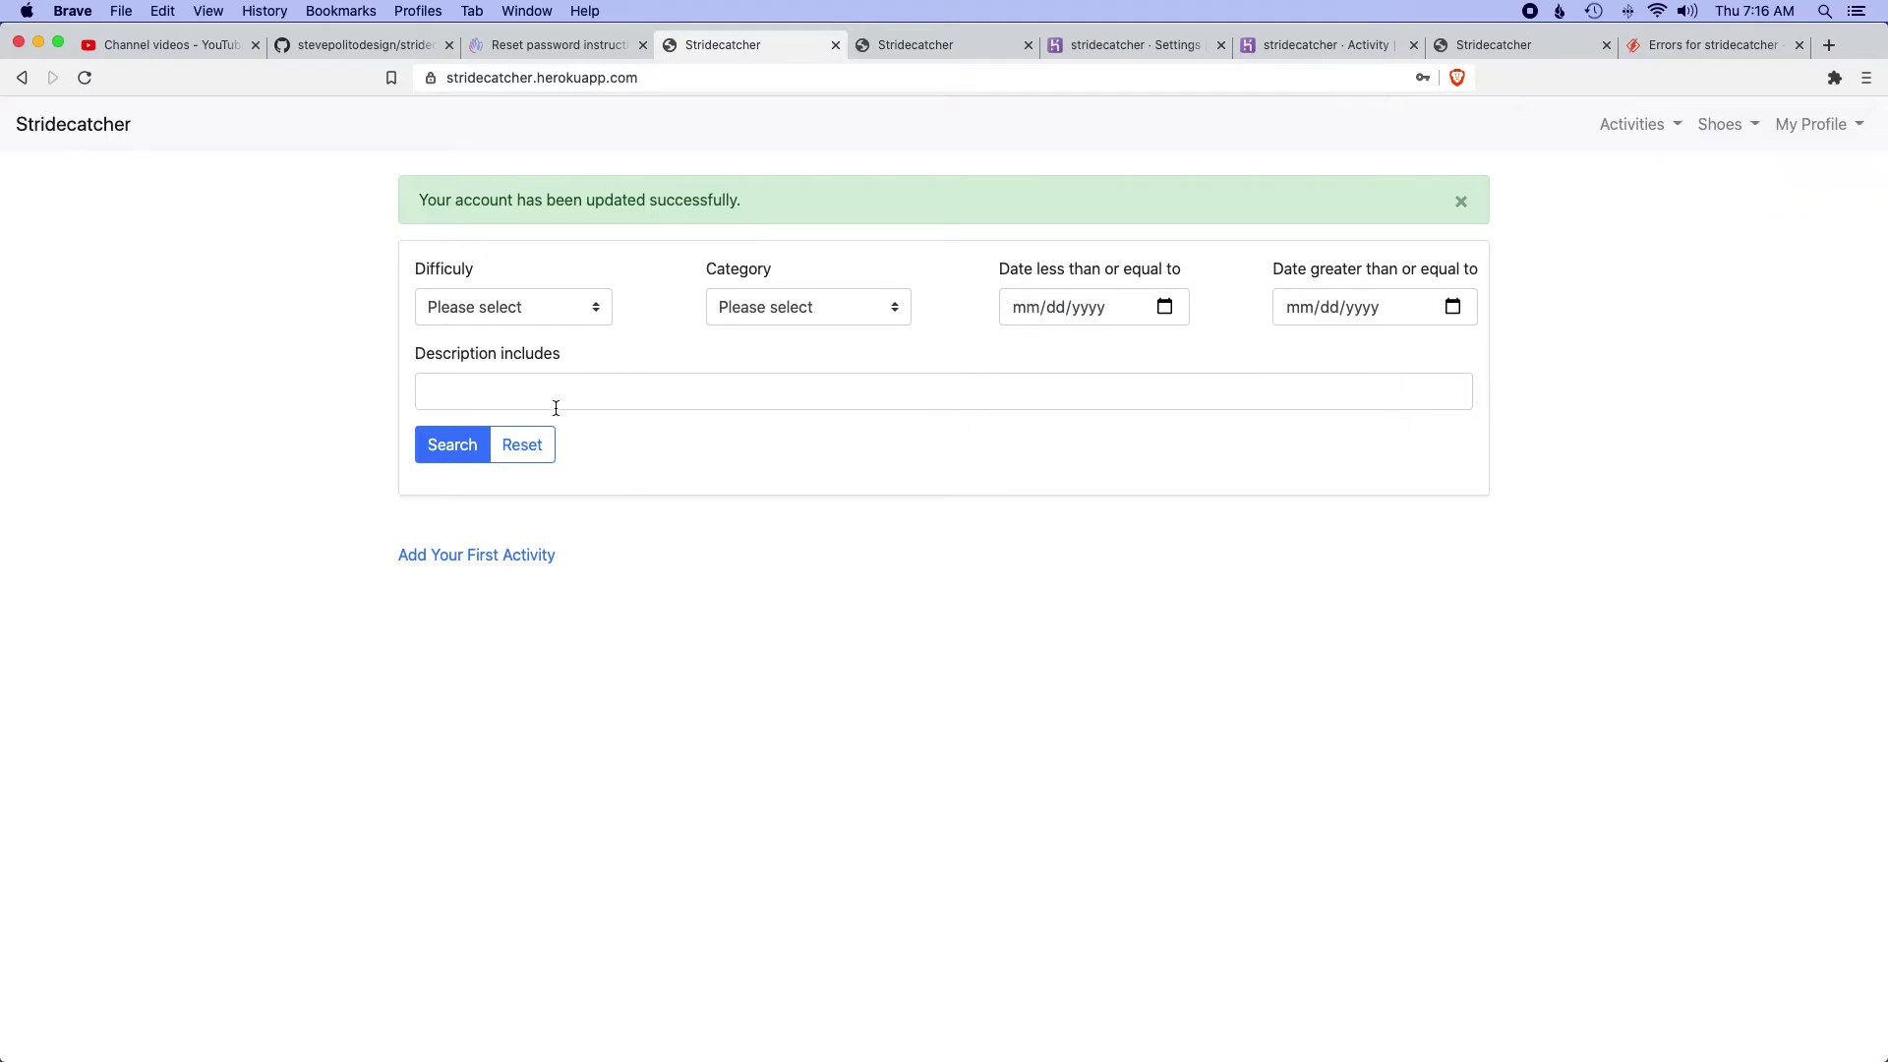
- Start a new activity and add a New Balance 890 shoe with a 250-mile alert
click(1652, 124)
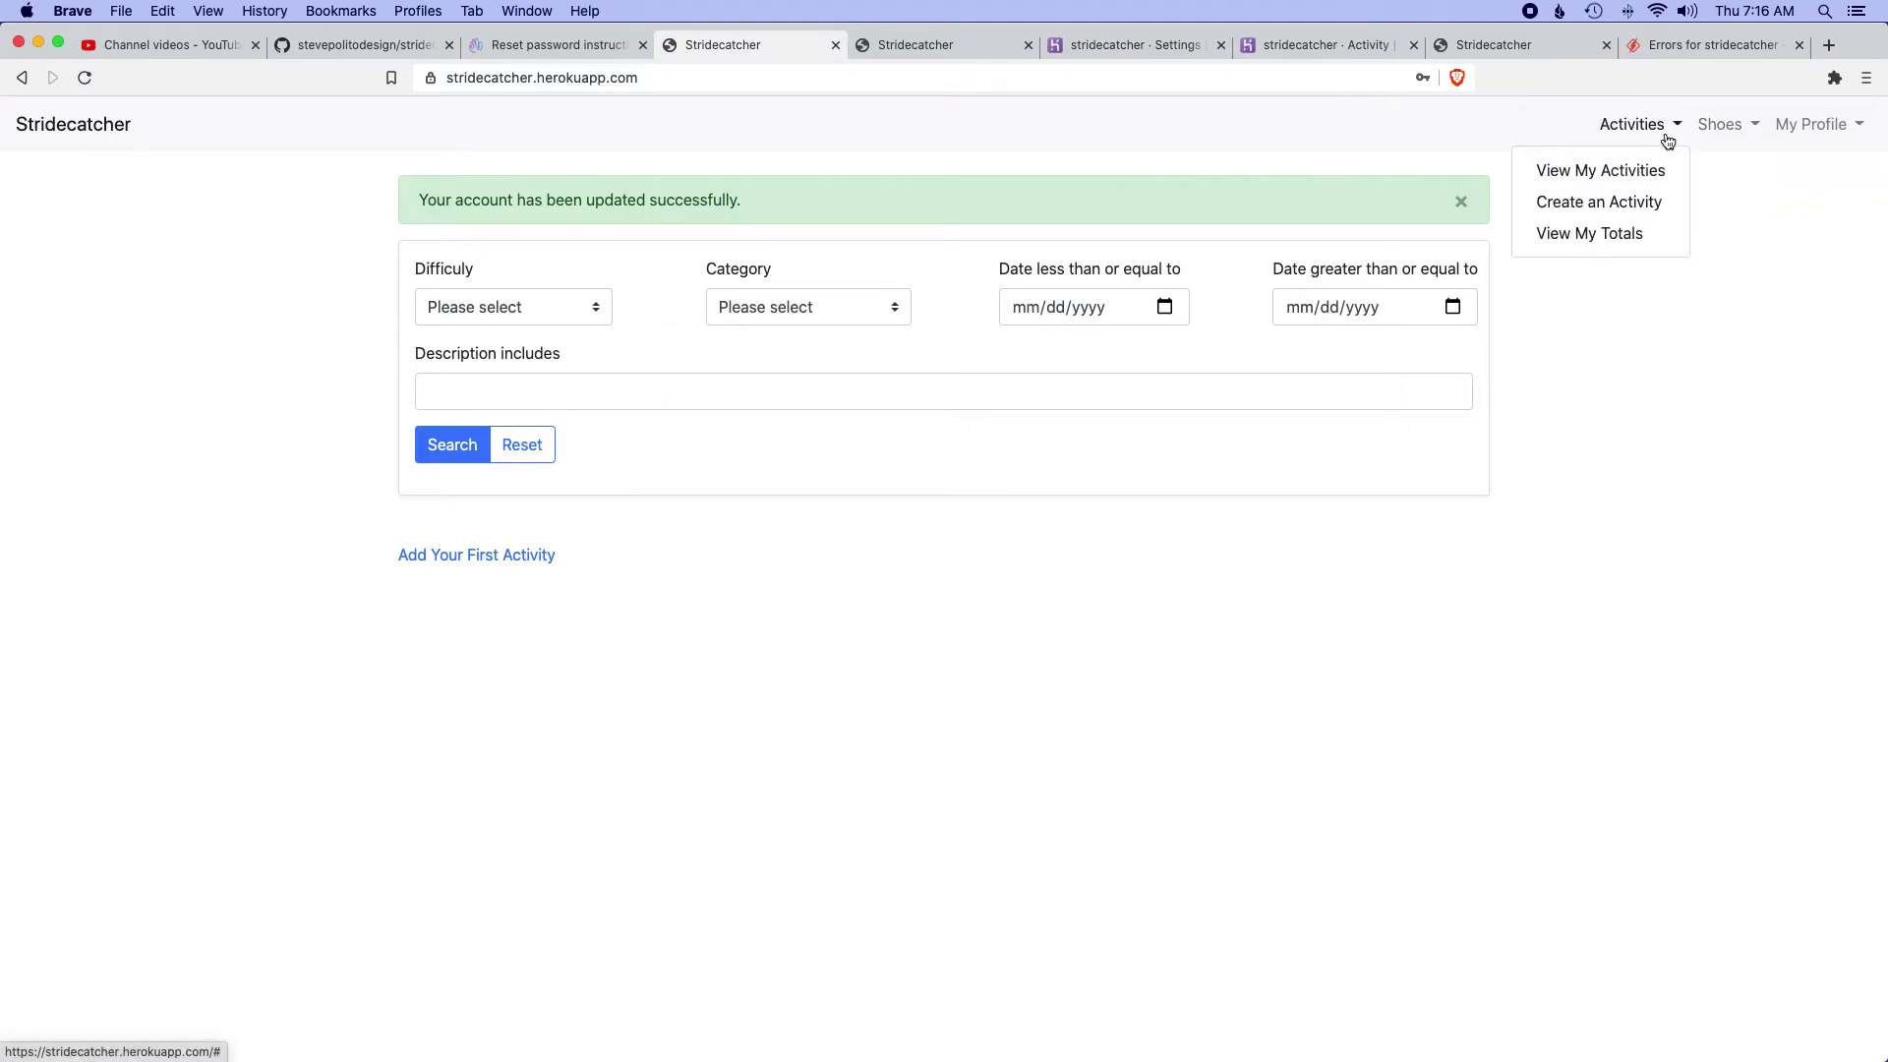
click(1590, 197)
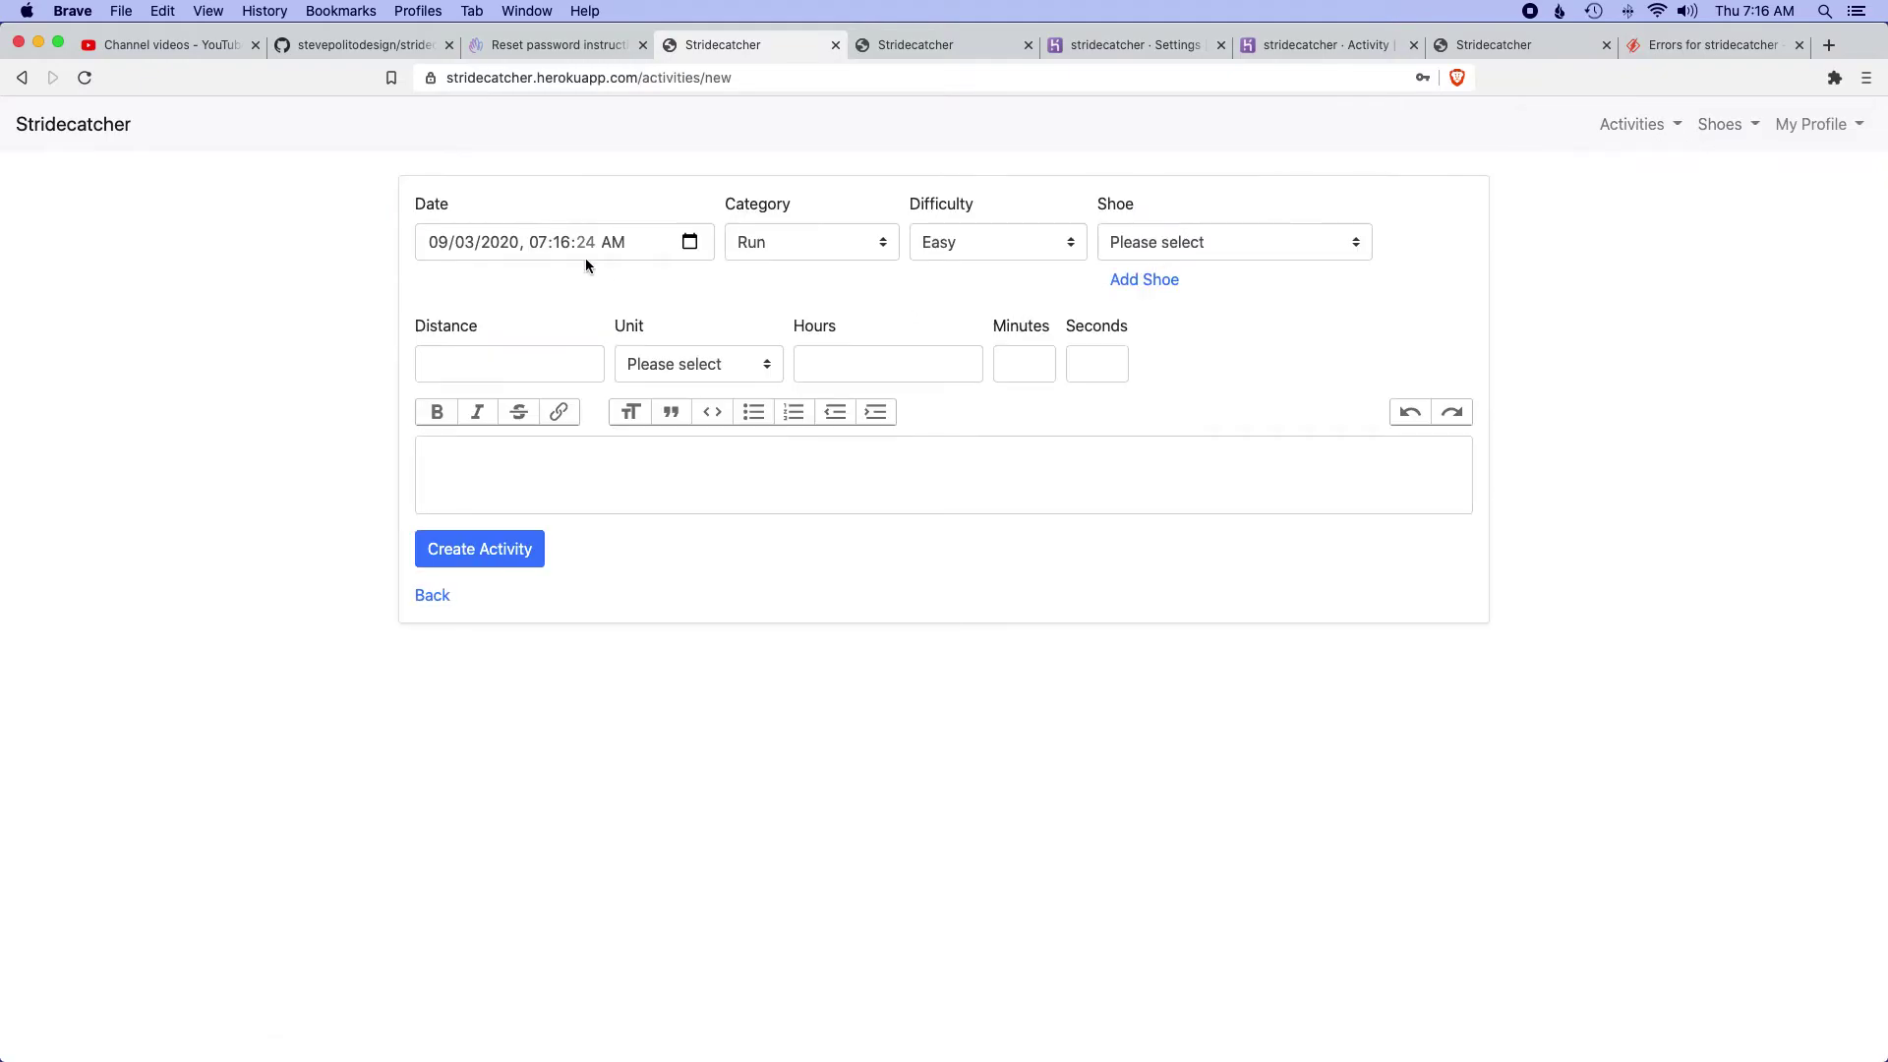
click(1165, 245)
click(1166, 245)
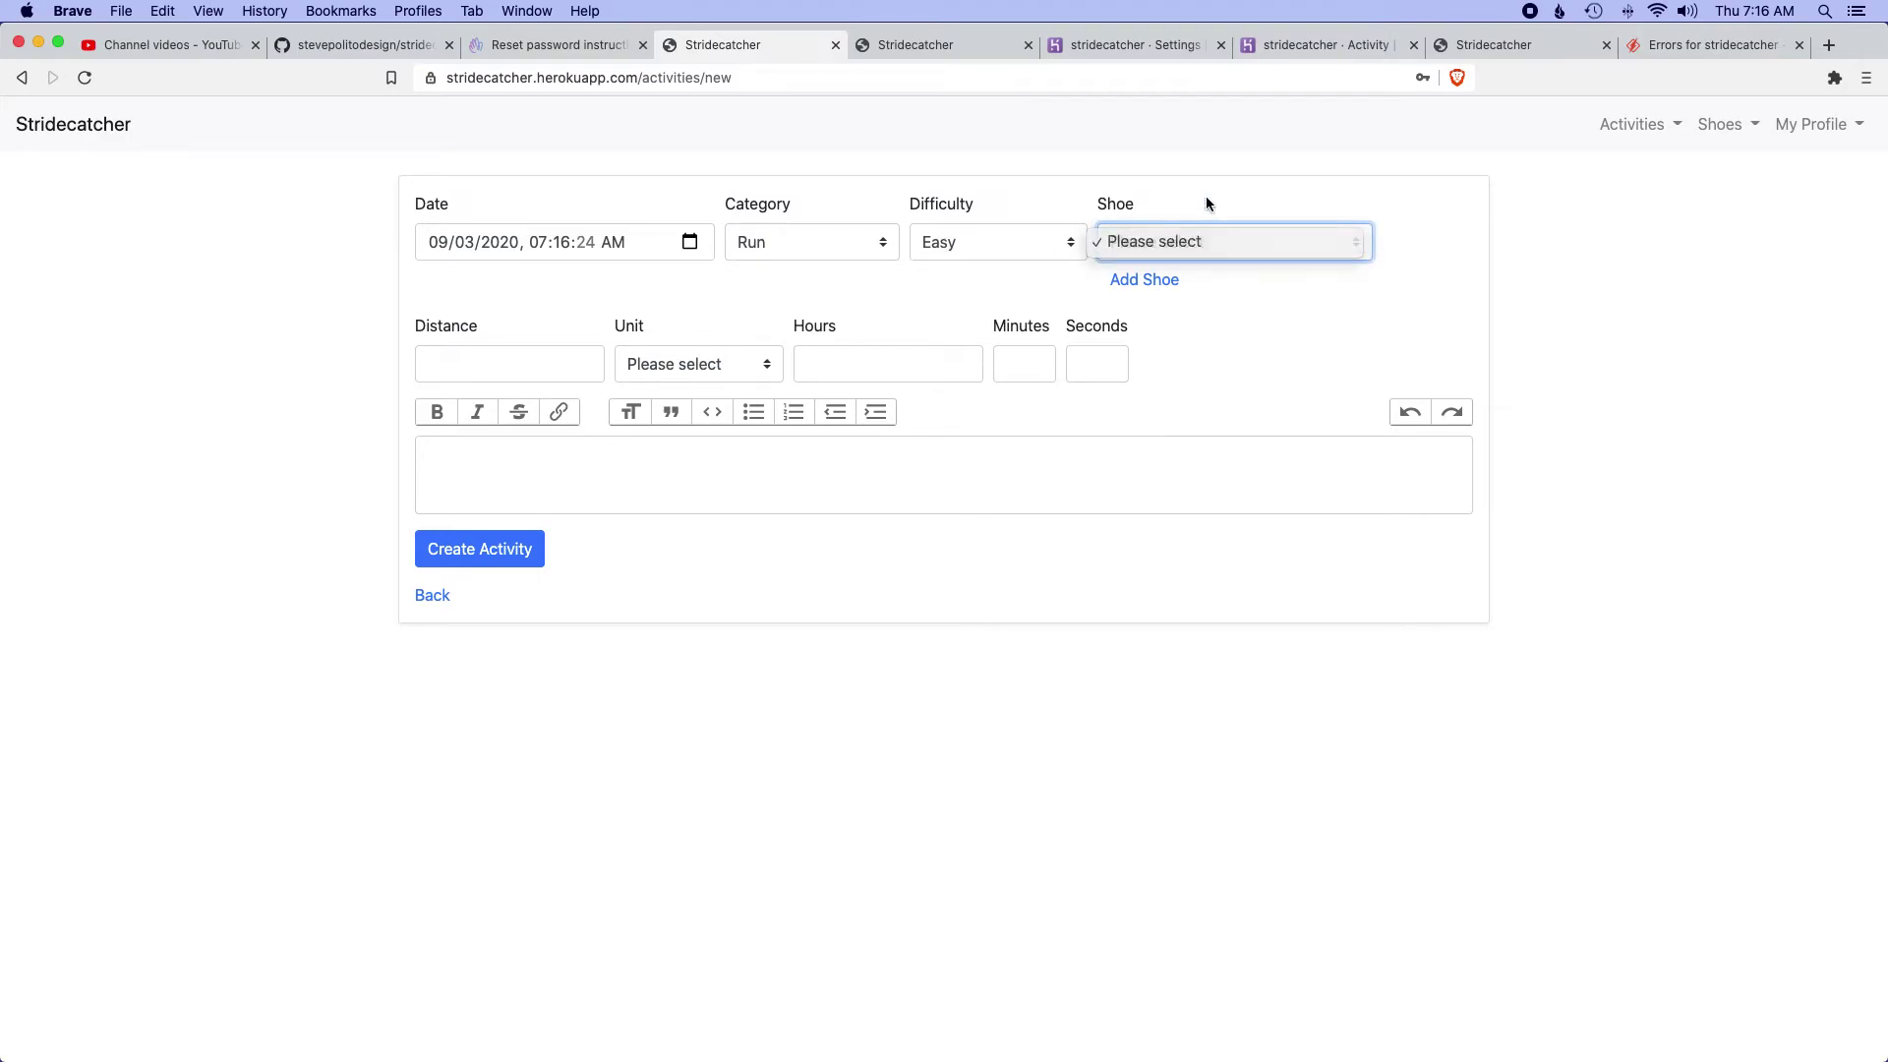
click(1153, 282)
click(927, 262)
text(N)
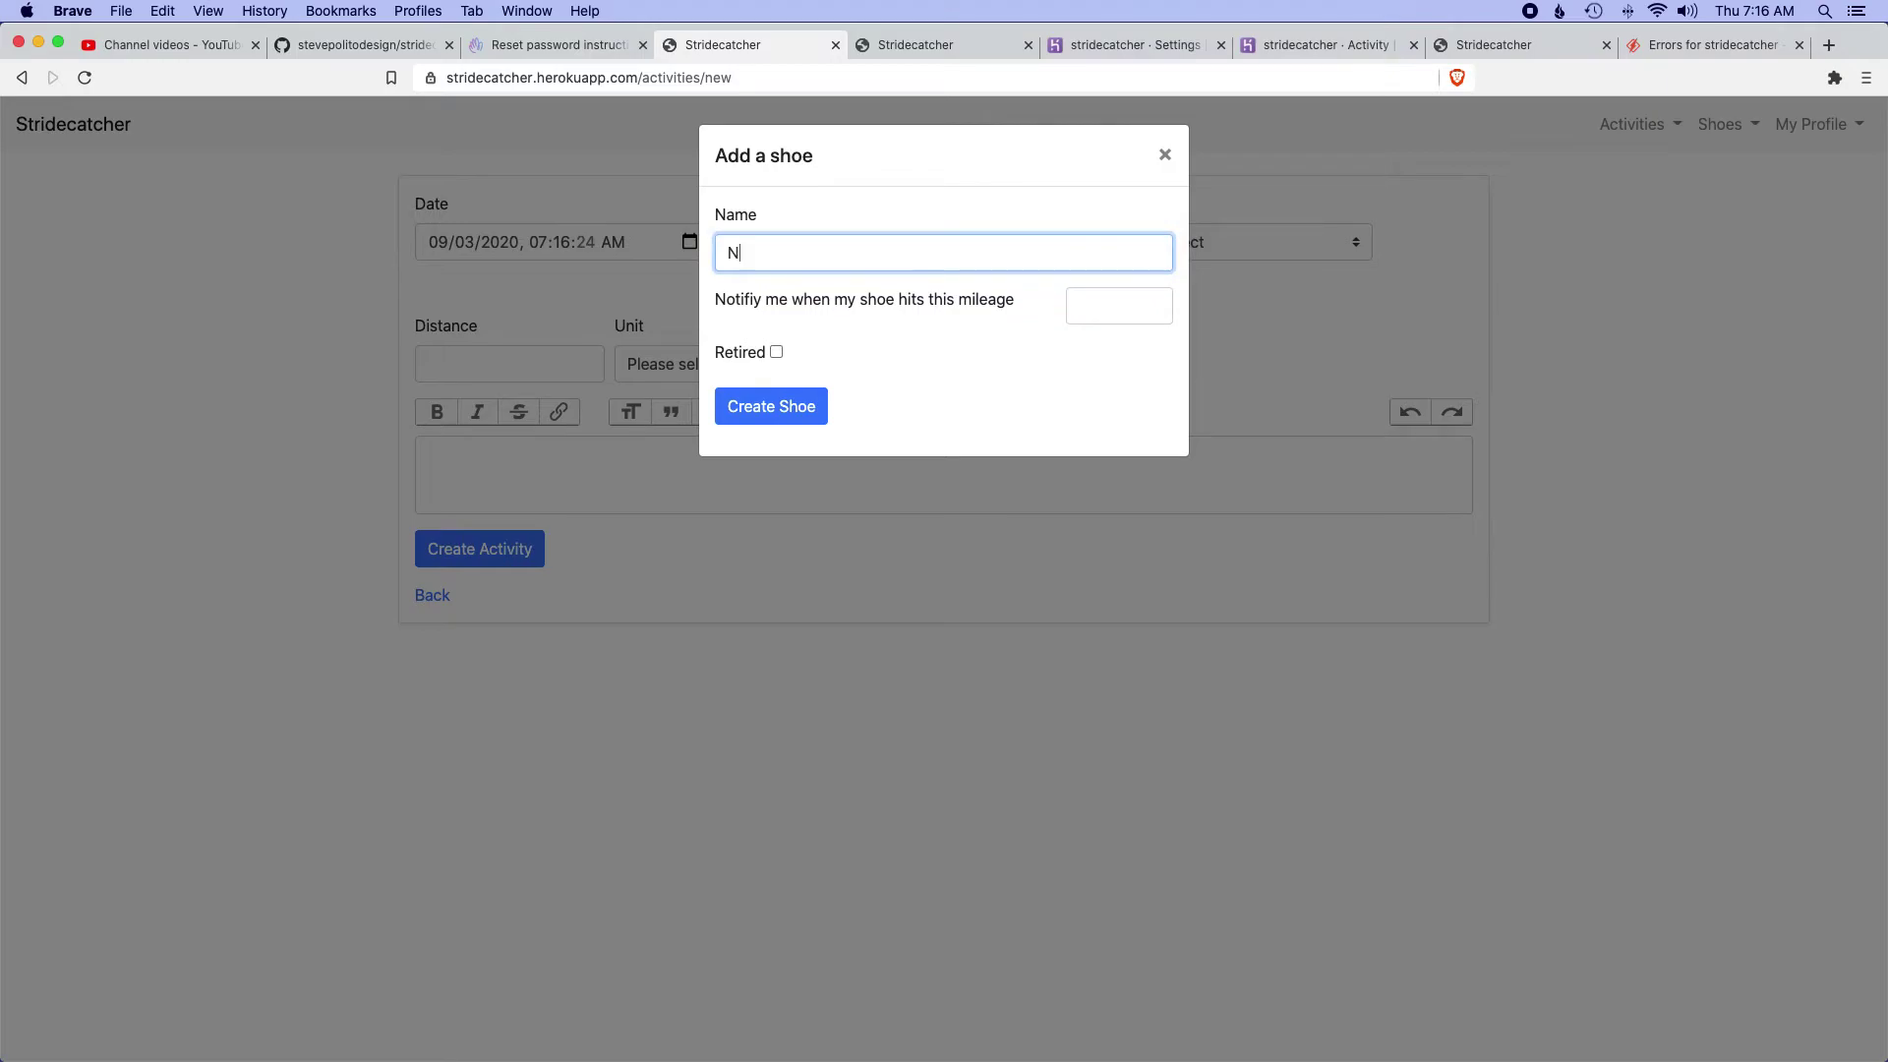
text(ew Balance 890)
click(1141, 303)
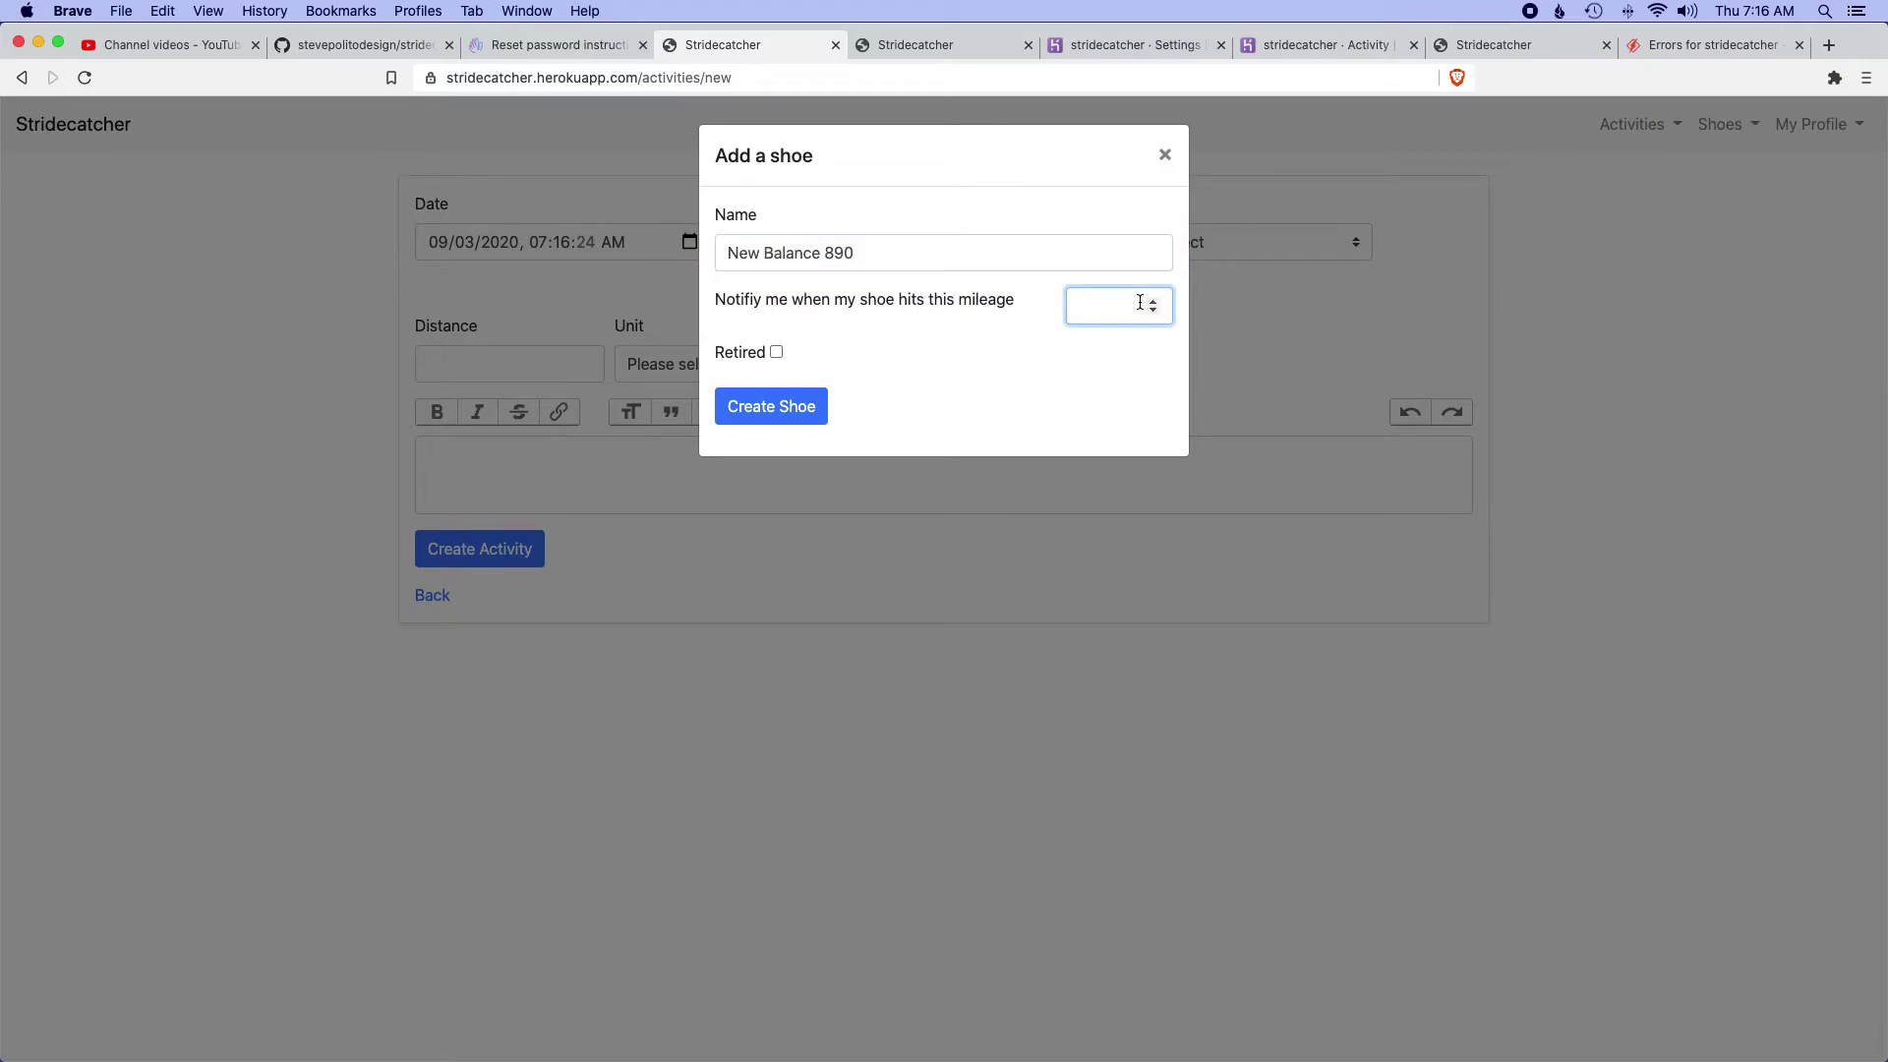
text(250)
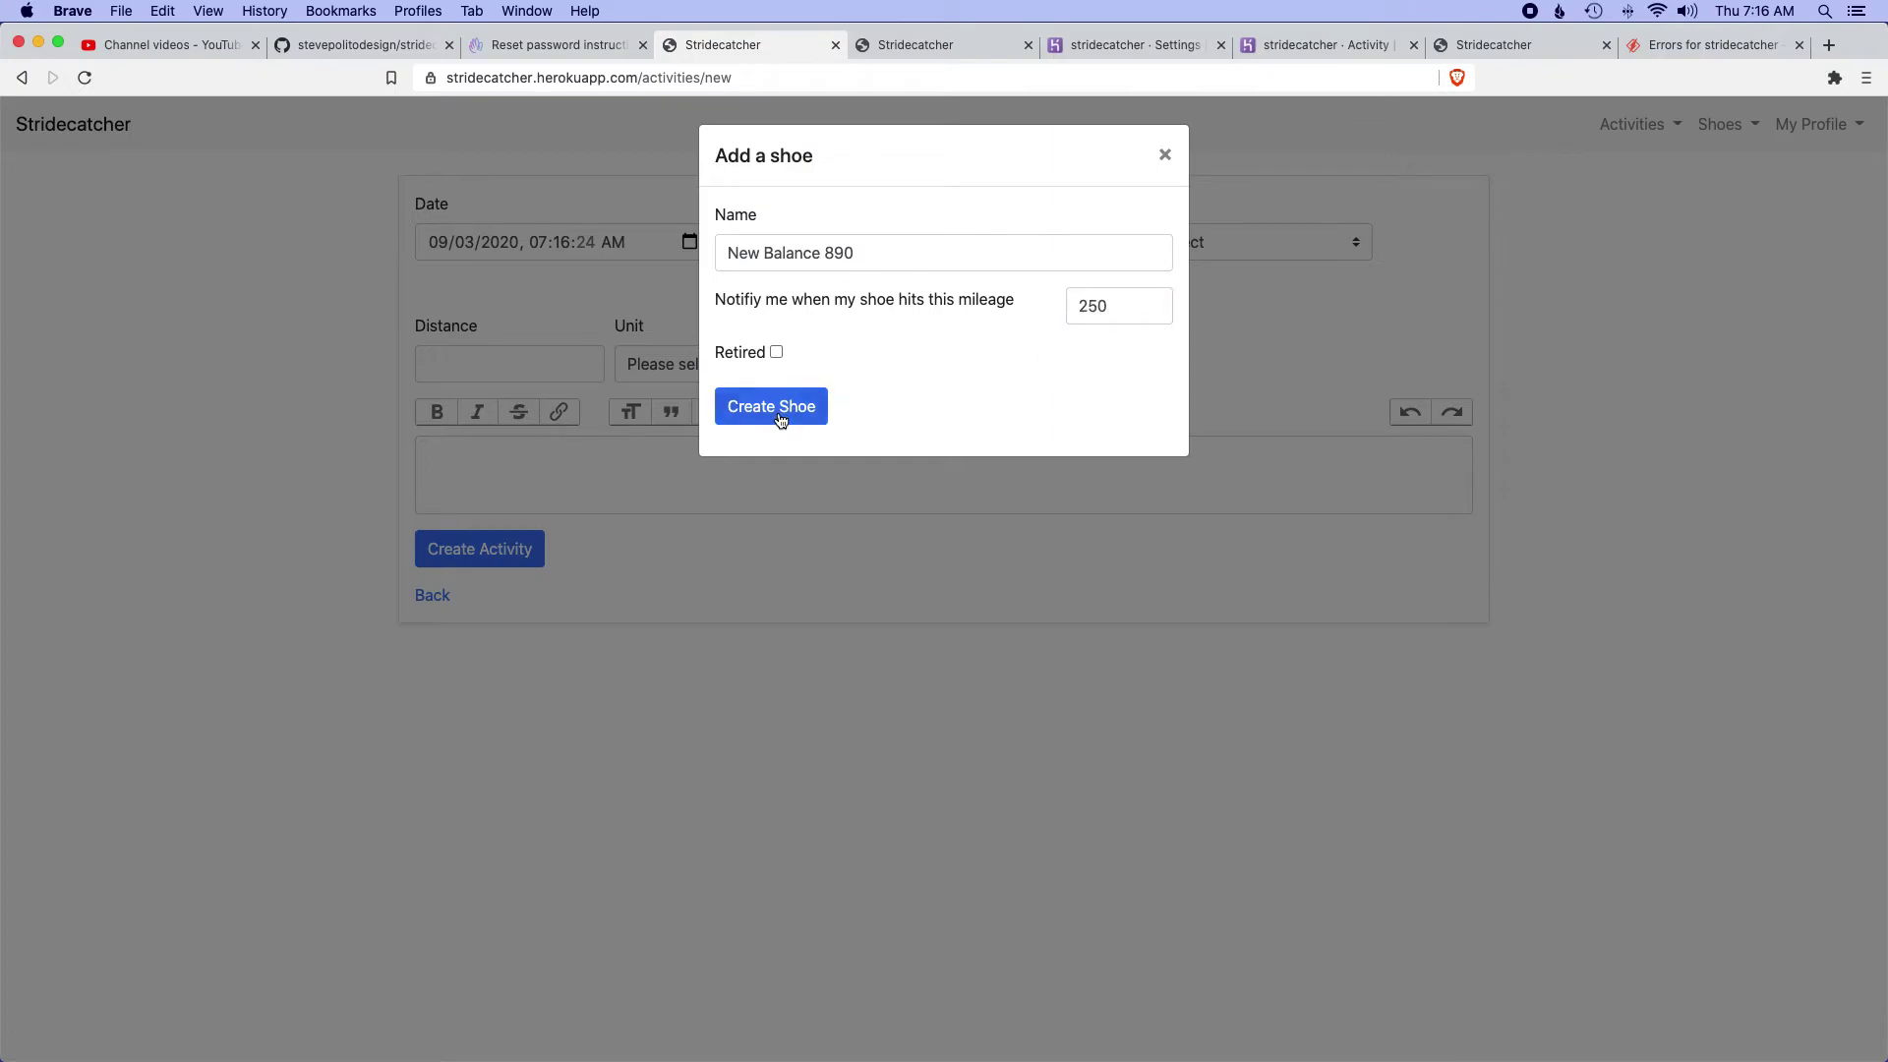
click(779, 415)
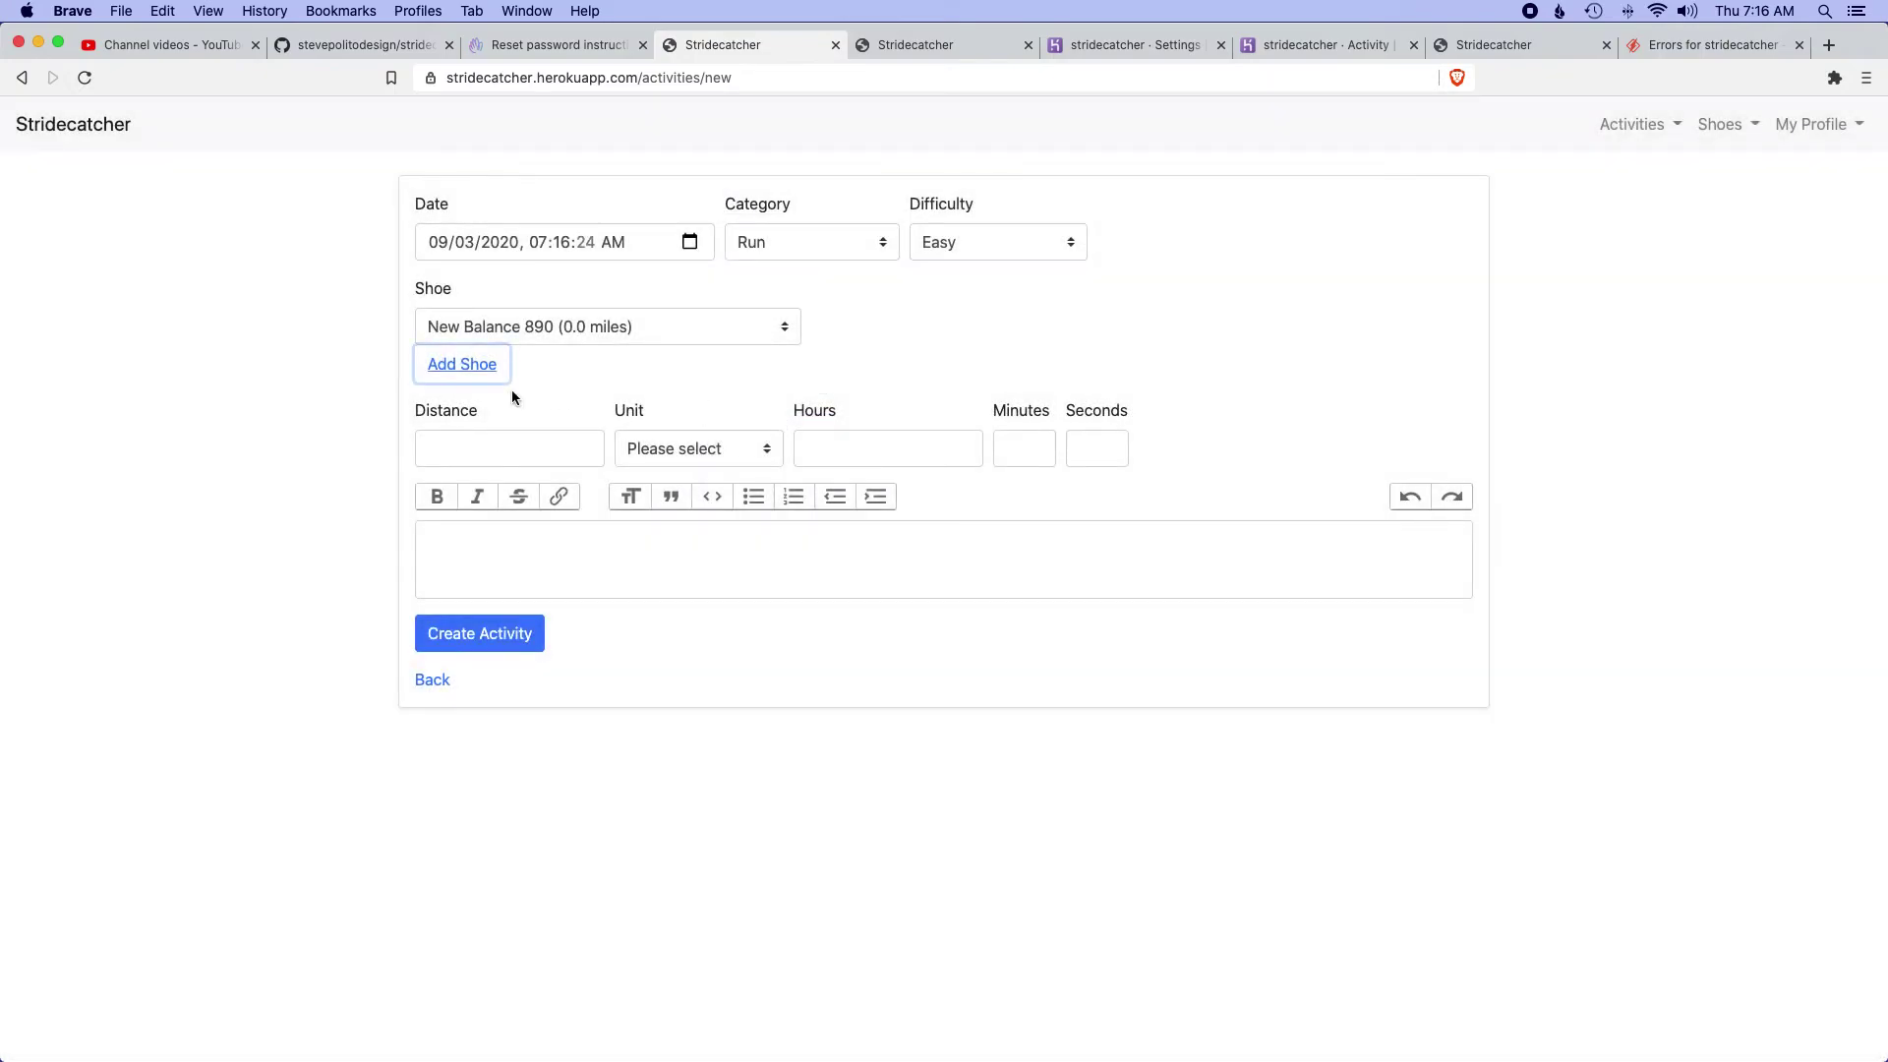
- Use New Balance 890 and enter a distance of 10 Miles lasting 1 hour 10 minutes
click(519, 328)
click(320, 314)
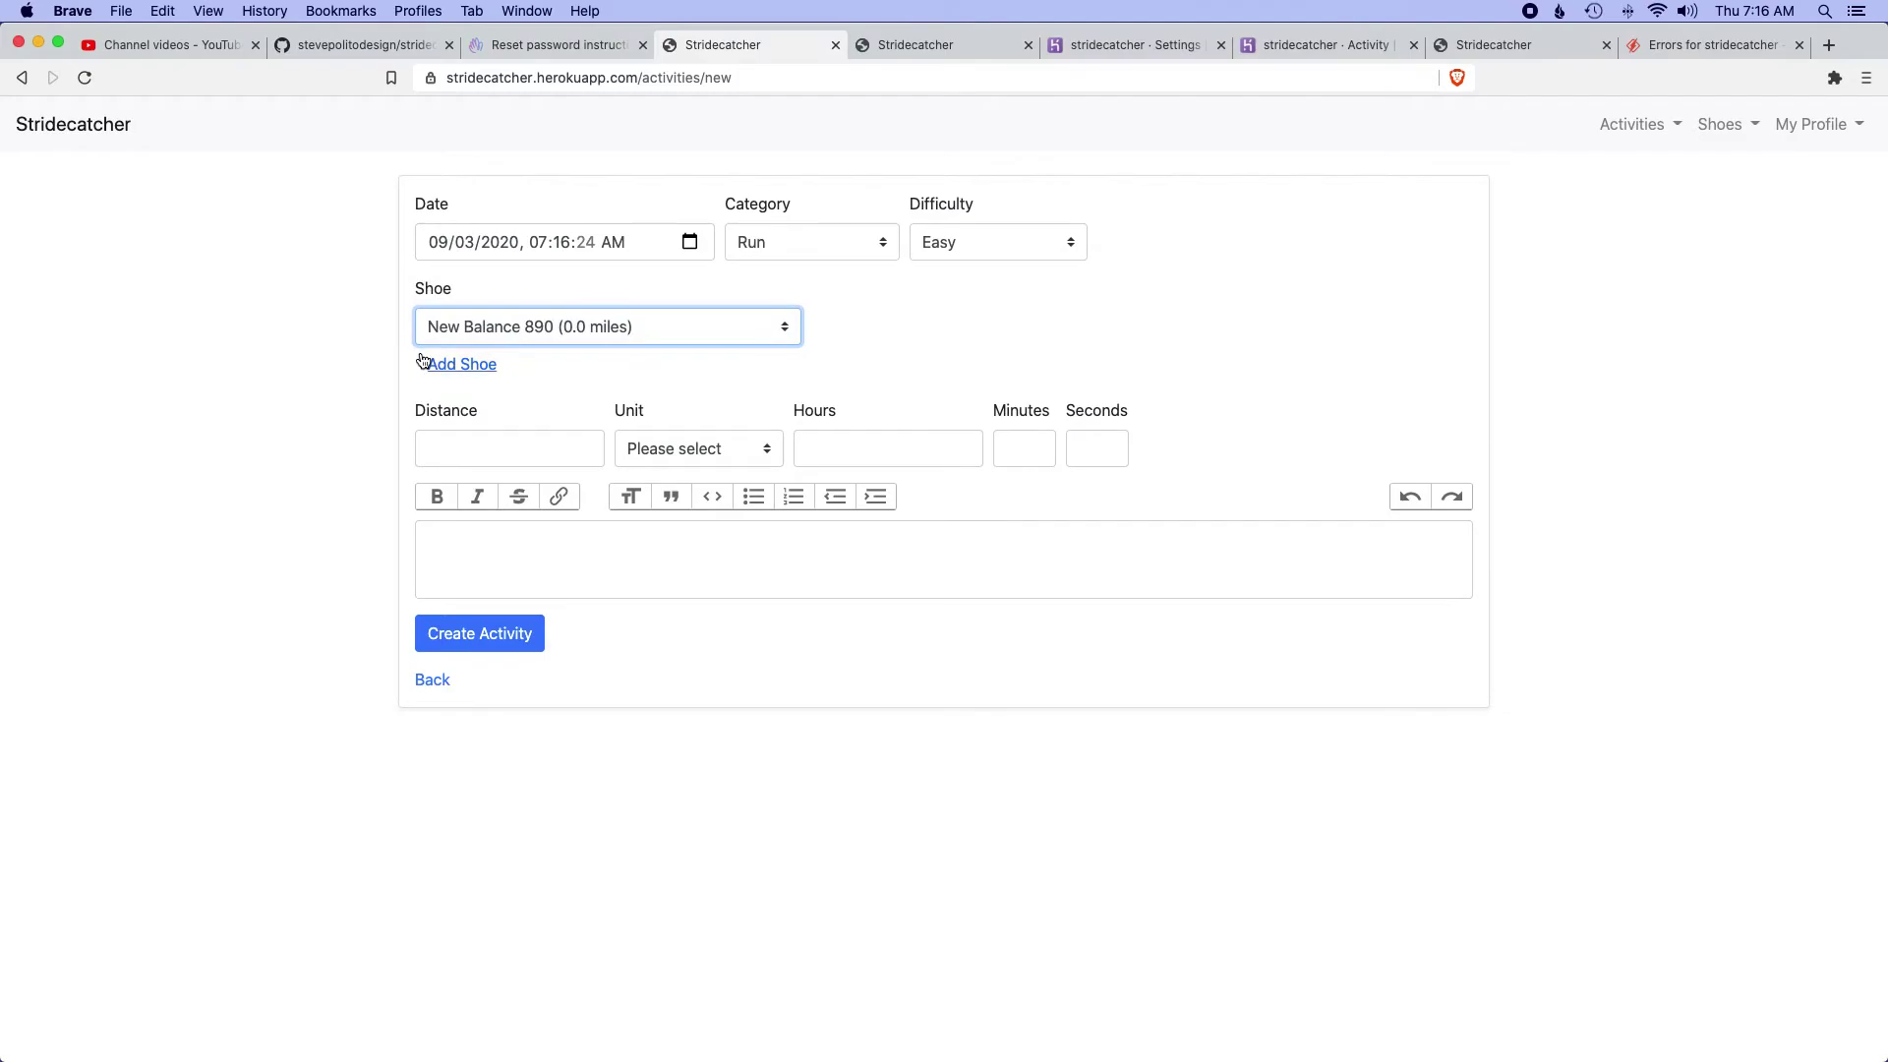
click(497, 448)
text(10)
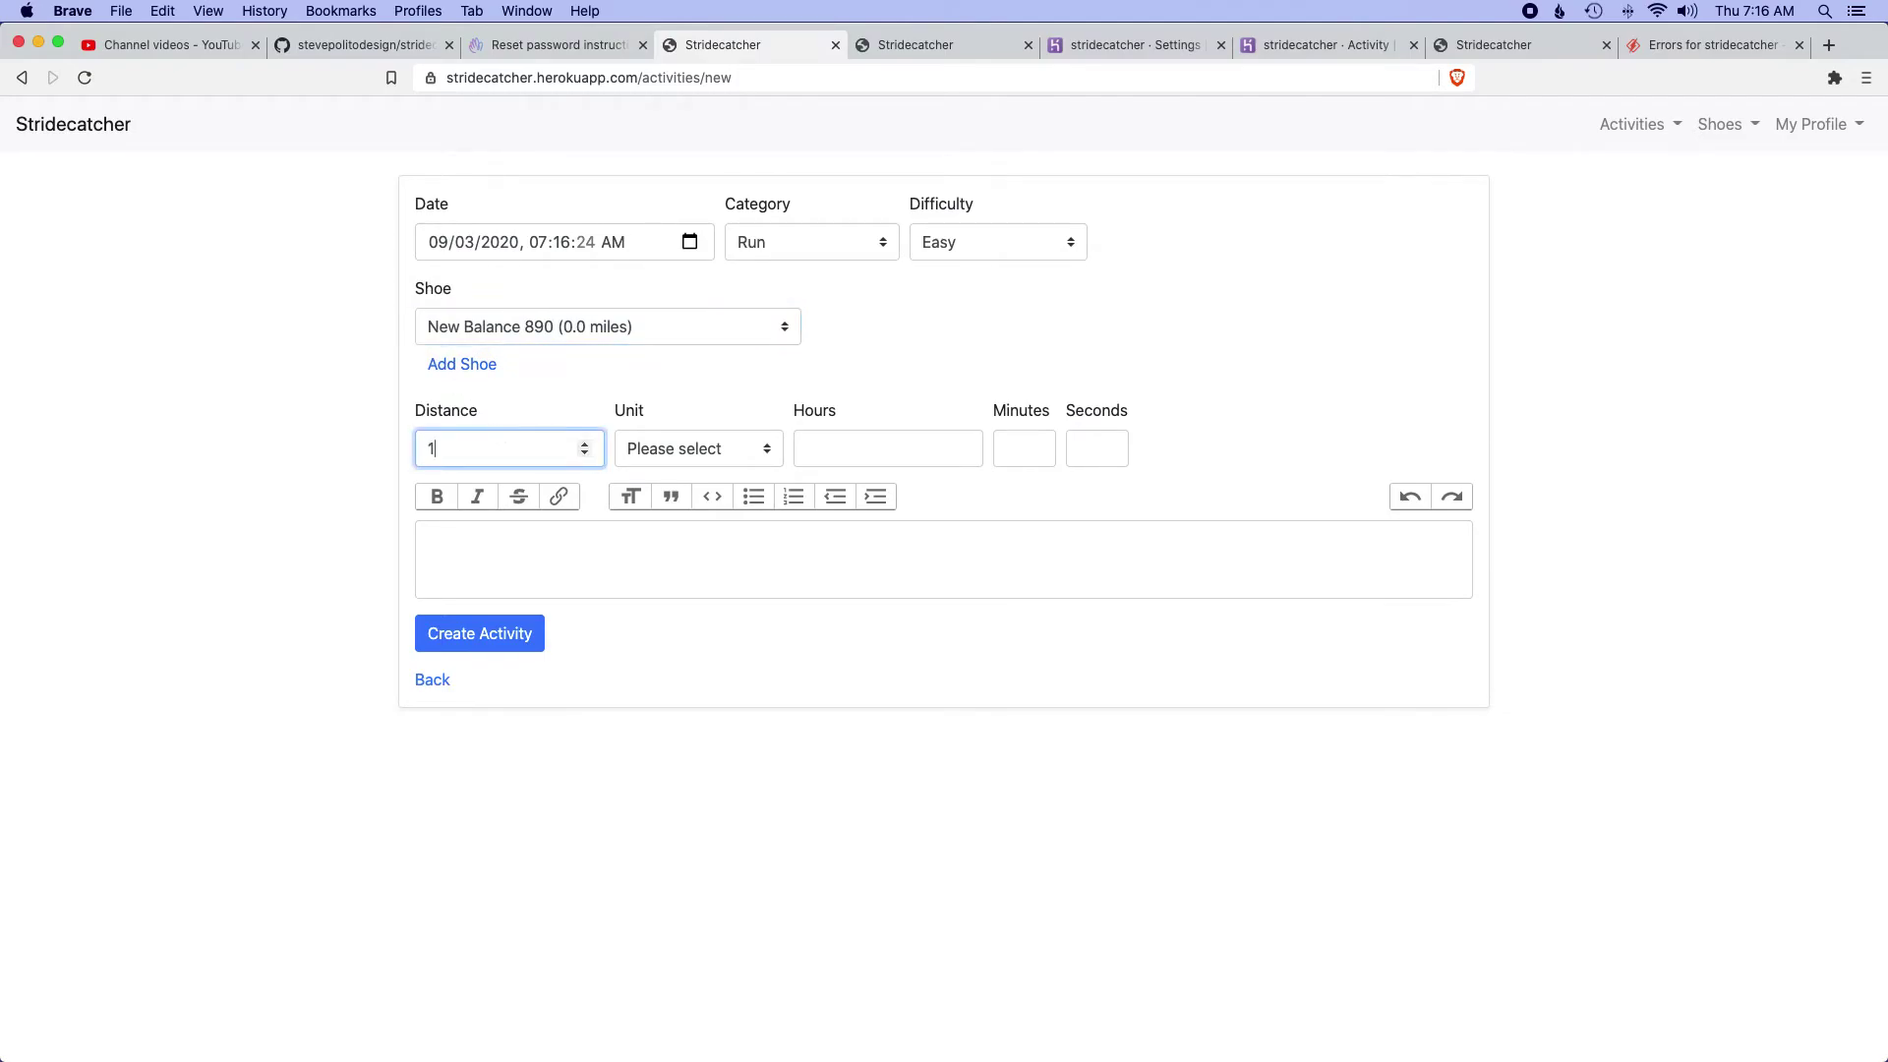
key(Tab)
key(m)
key(Tab)
text(1)
key(Tab)
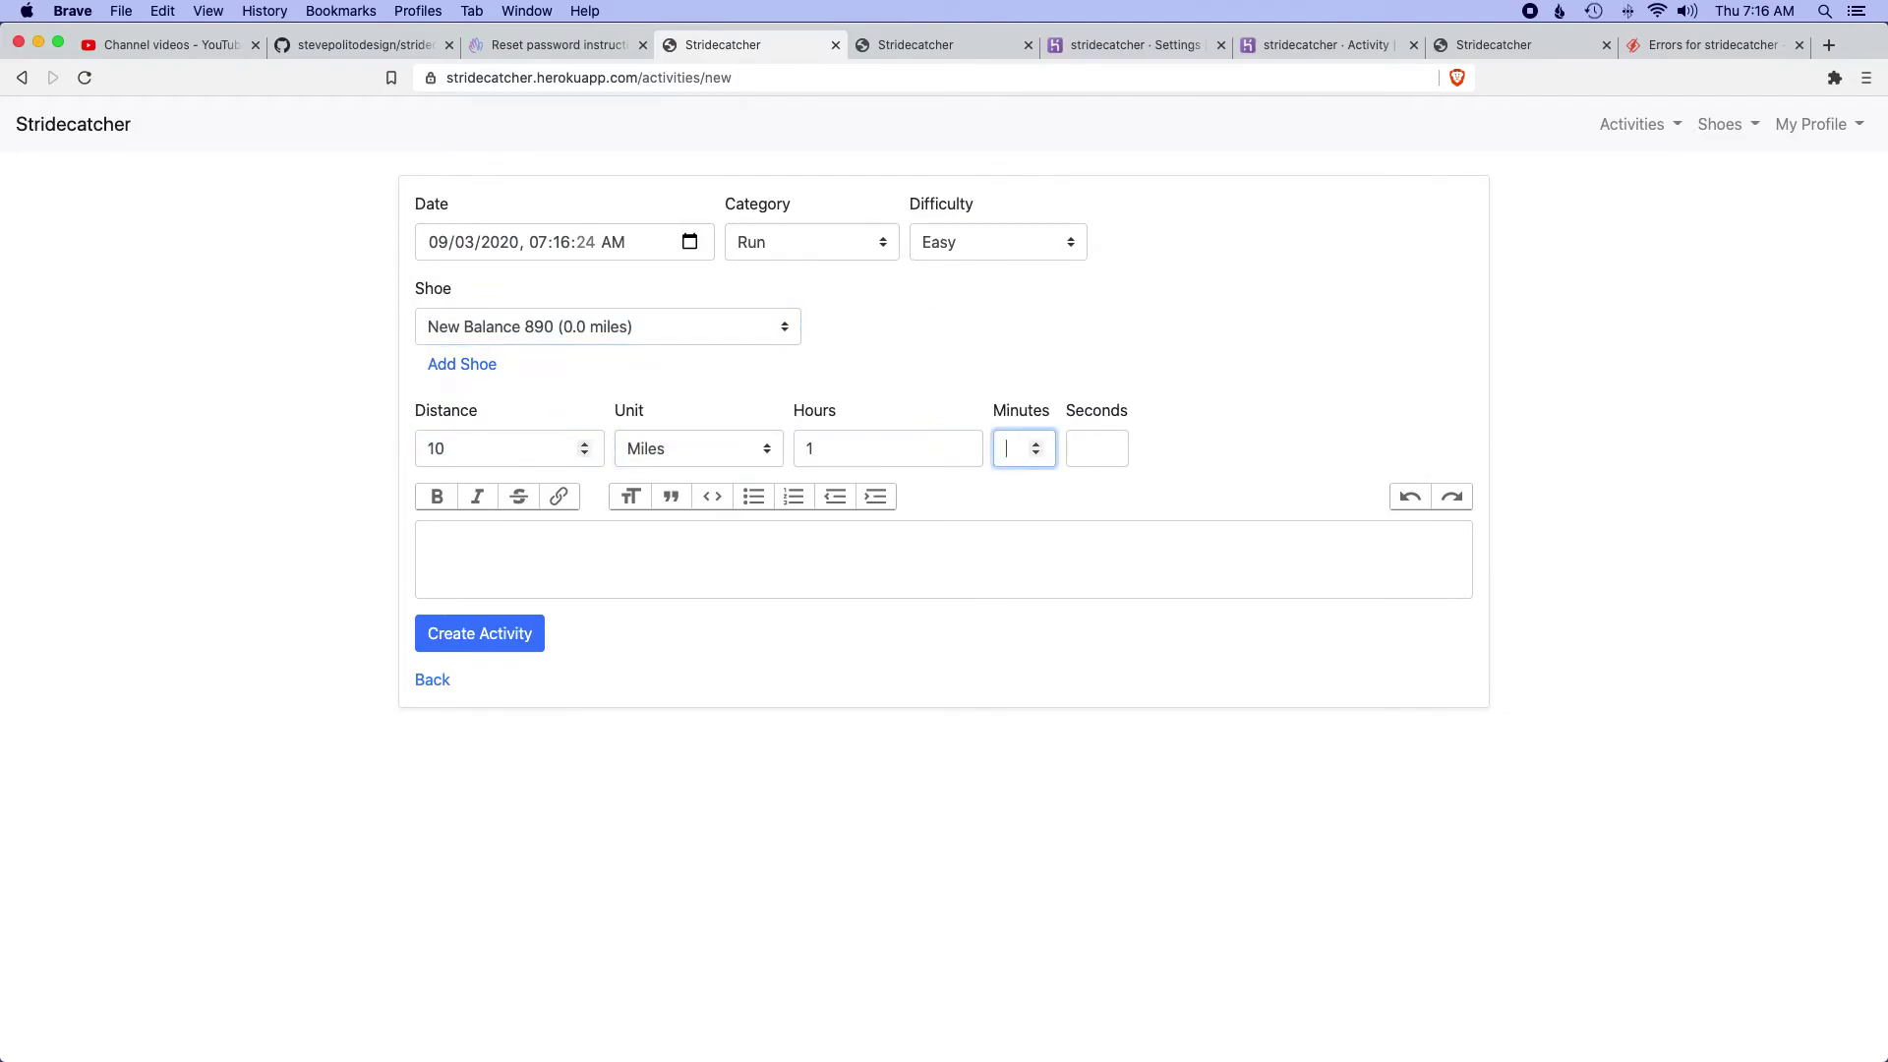
key(Tab)
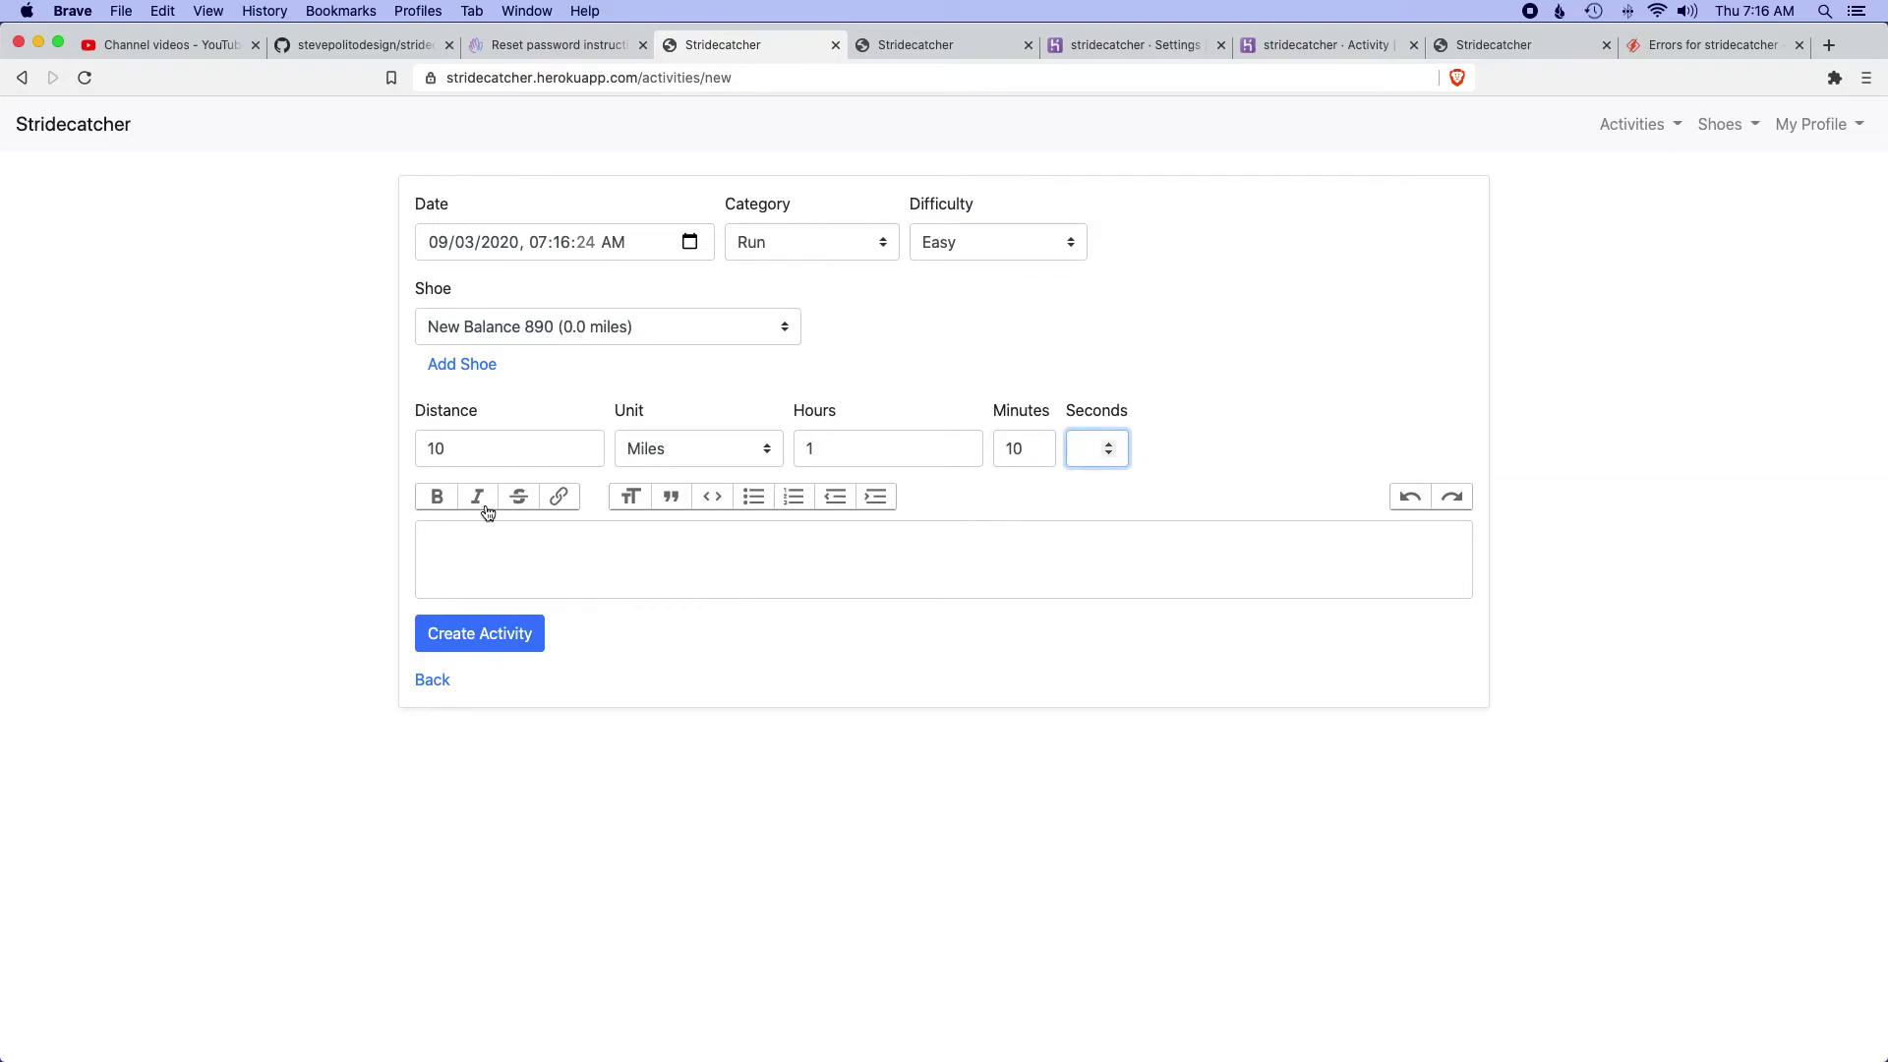
- Add the bold description 'Fun run!' and create the activity
click(520, 543)
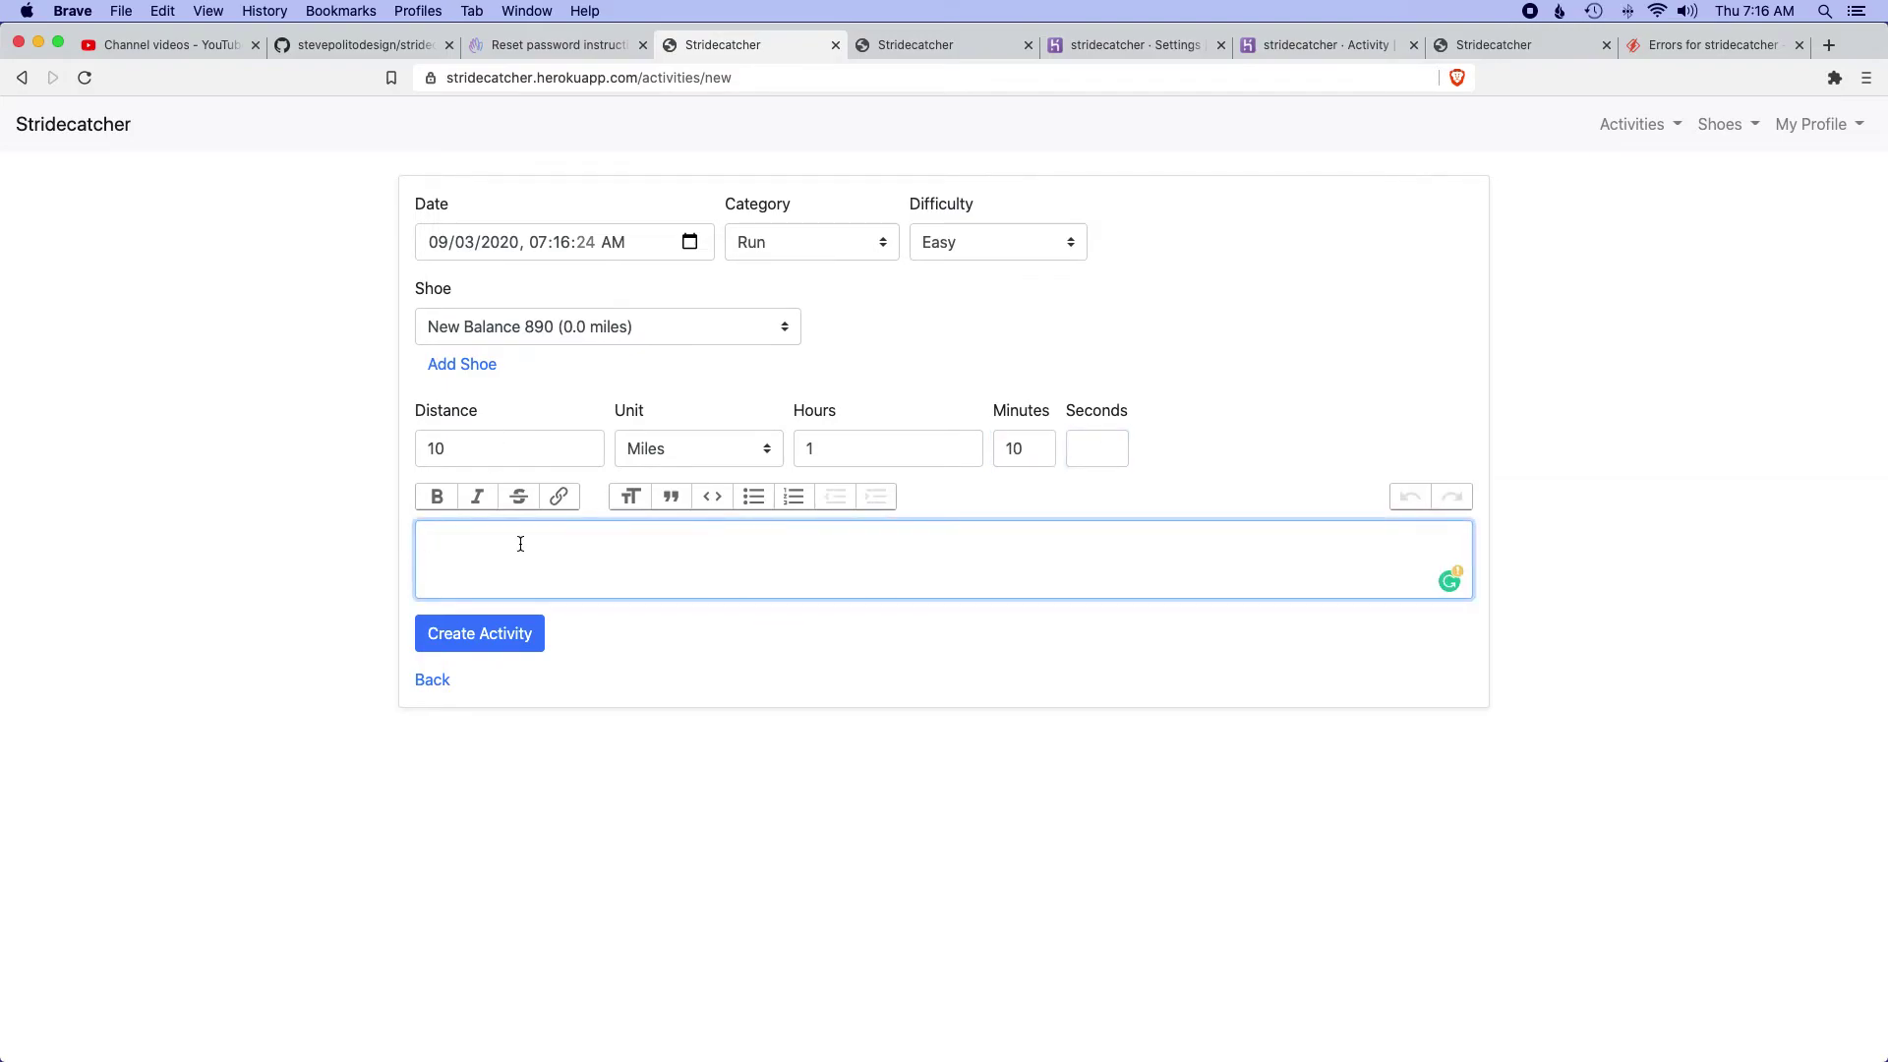
text(Fun run!)
key(super+a)
key(Right)
key(super+a)
click(432, 501)
click(335, 547)
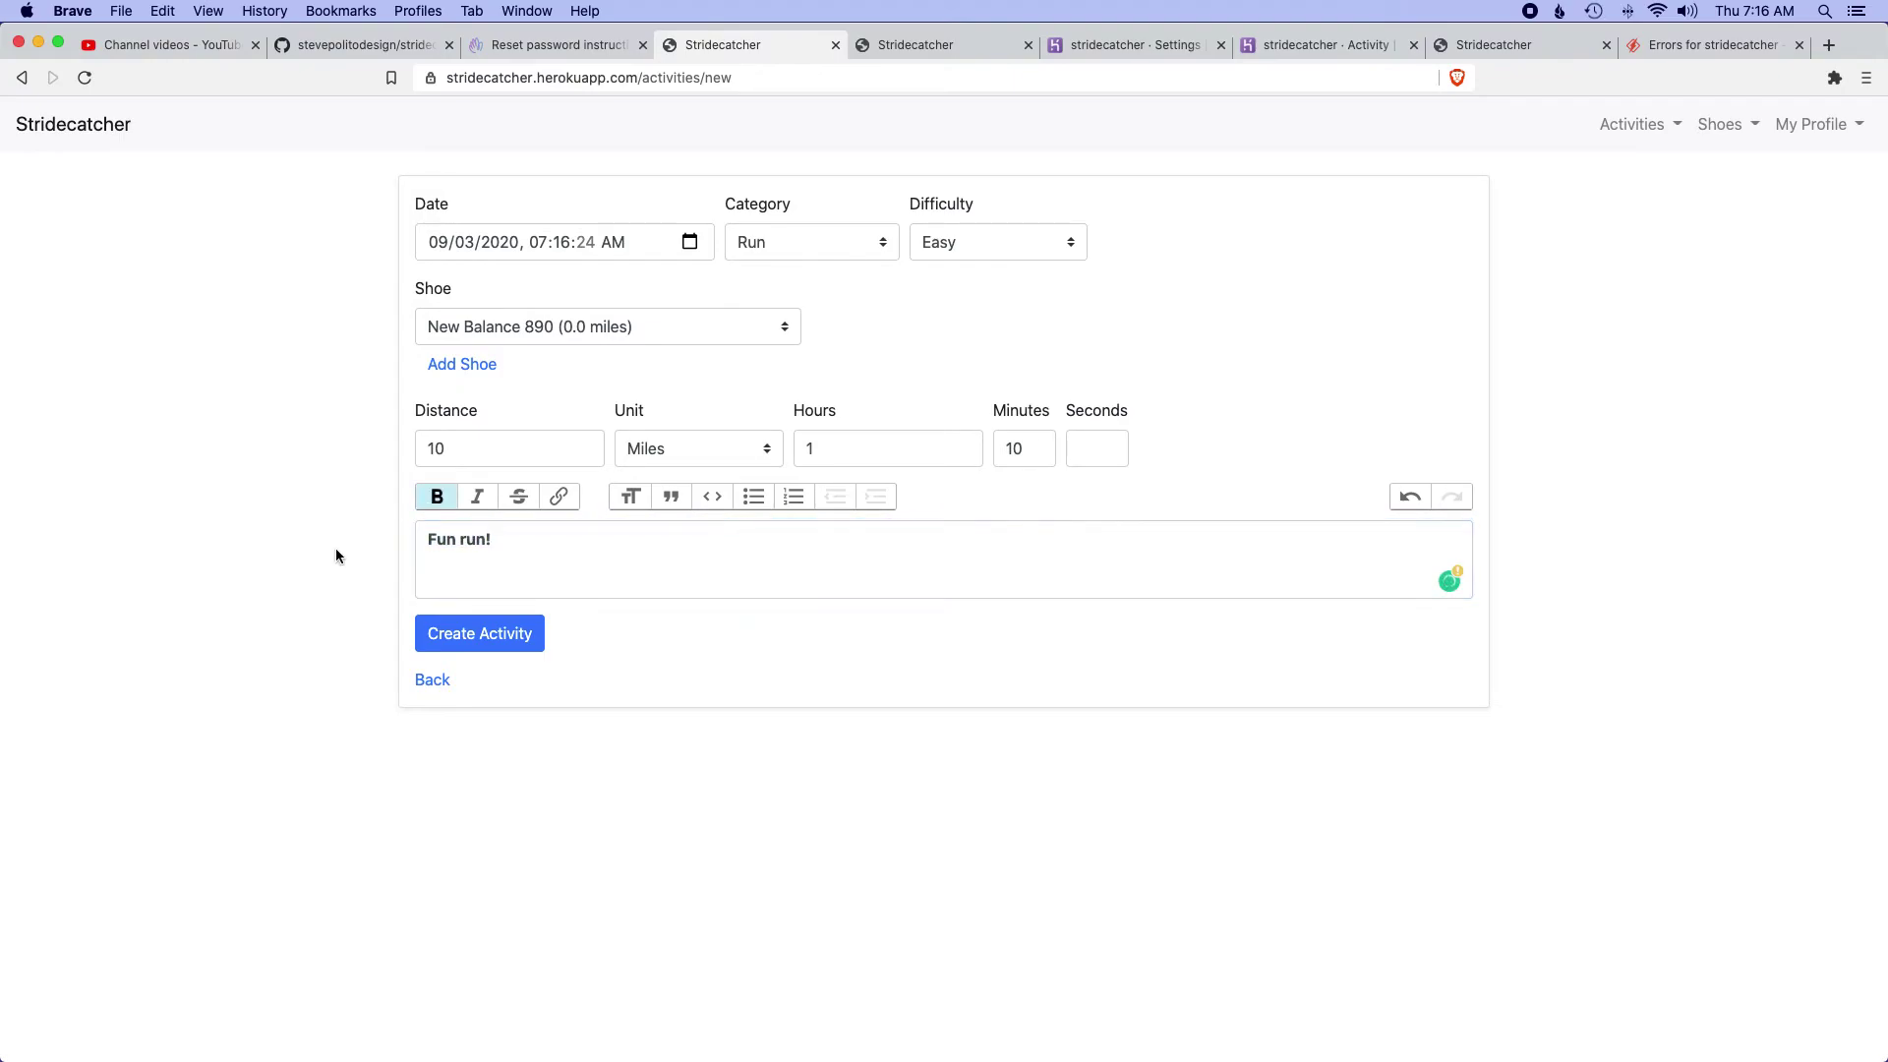
click(478, 639)
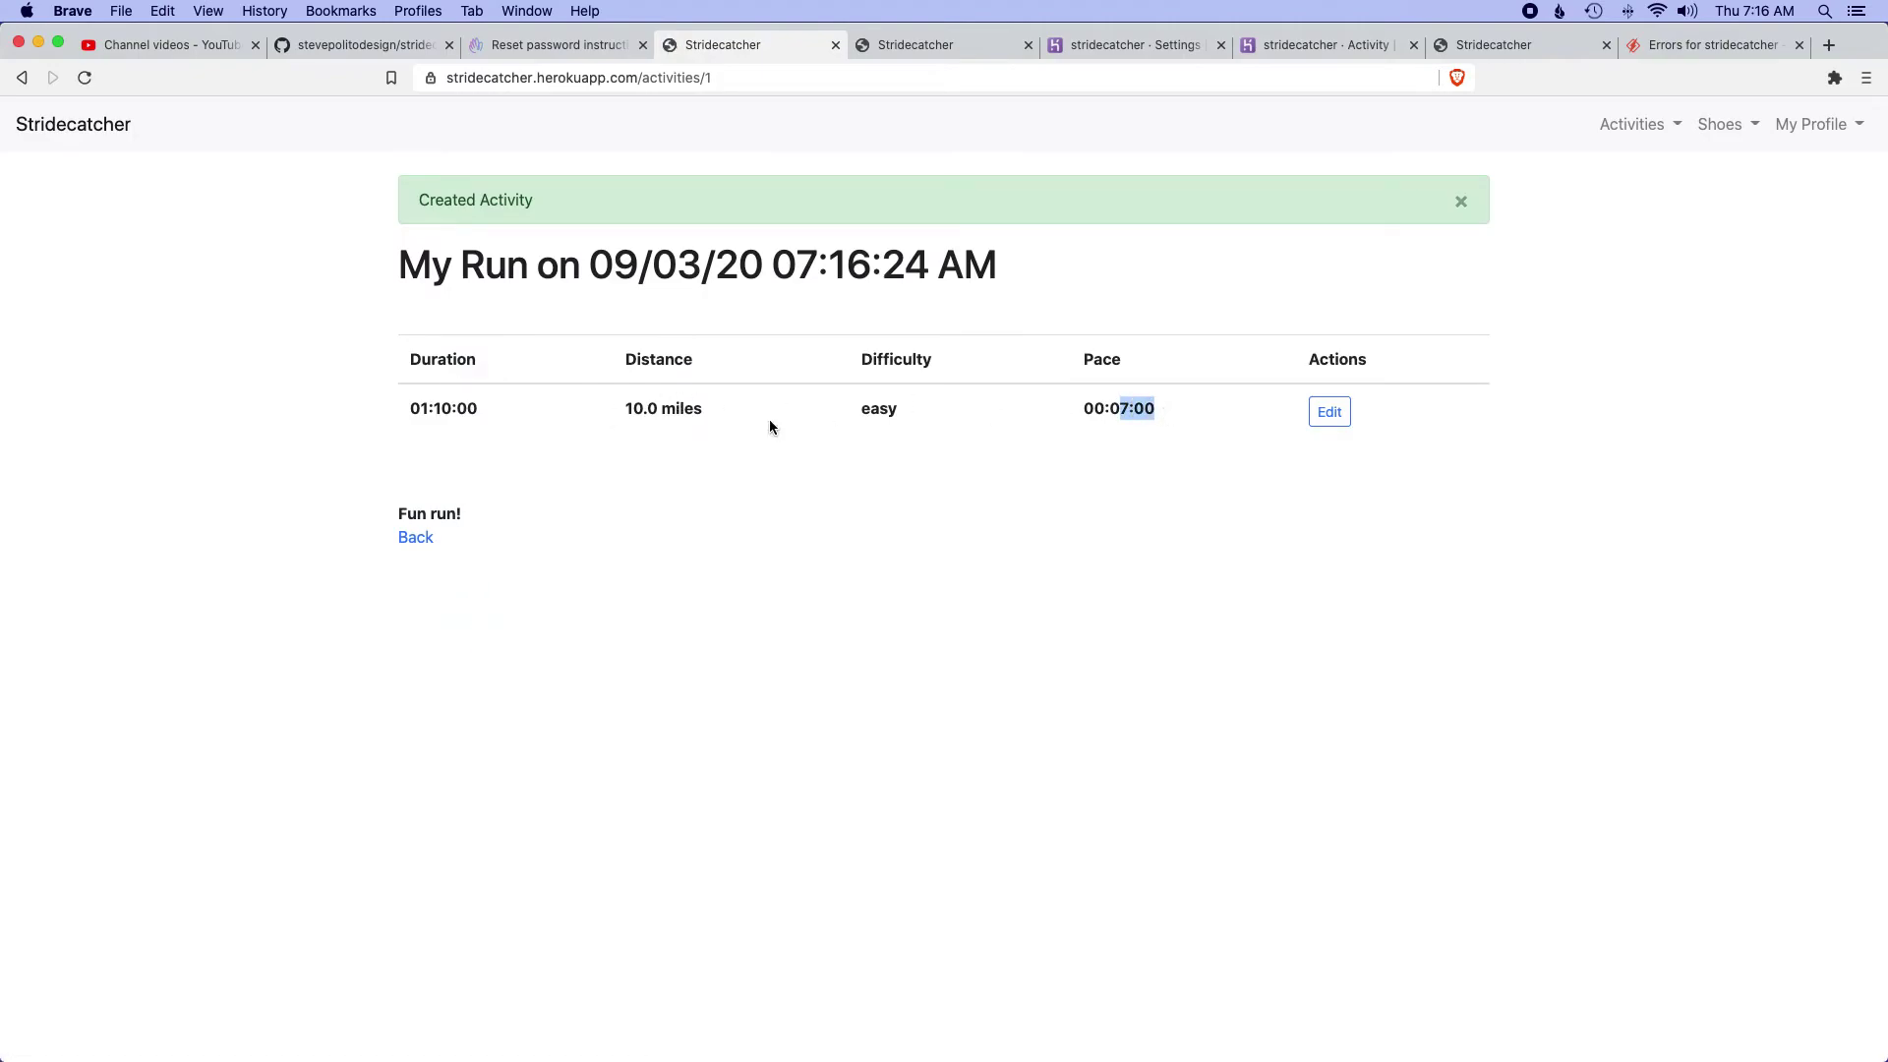
- Highlight the activity's 01:10:00 duration and check its edit page before returning
drag(421, 409, 473, 410)
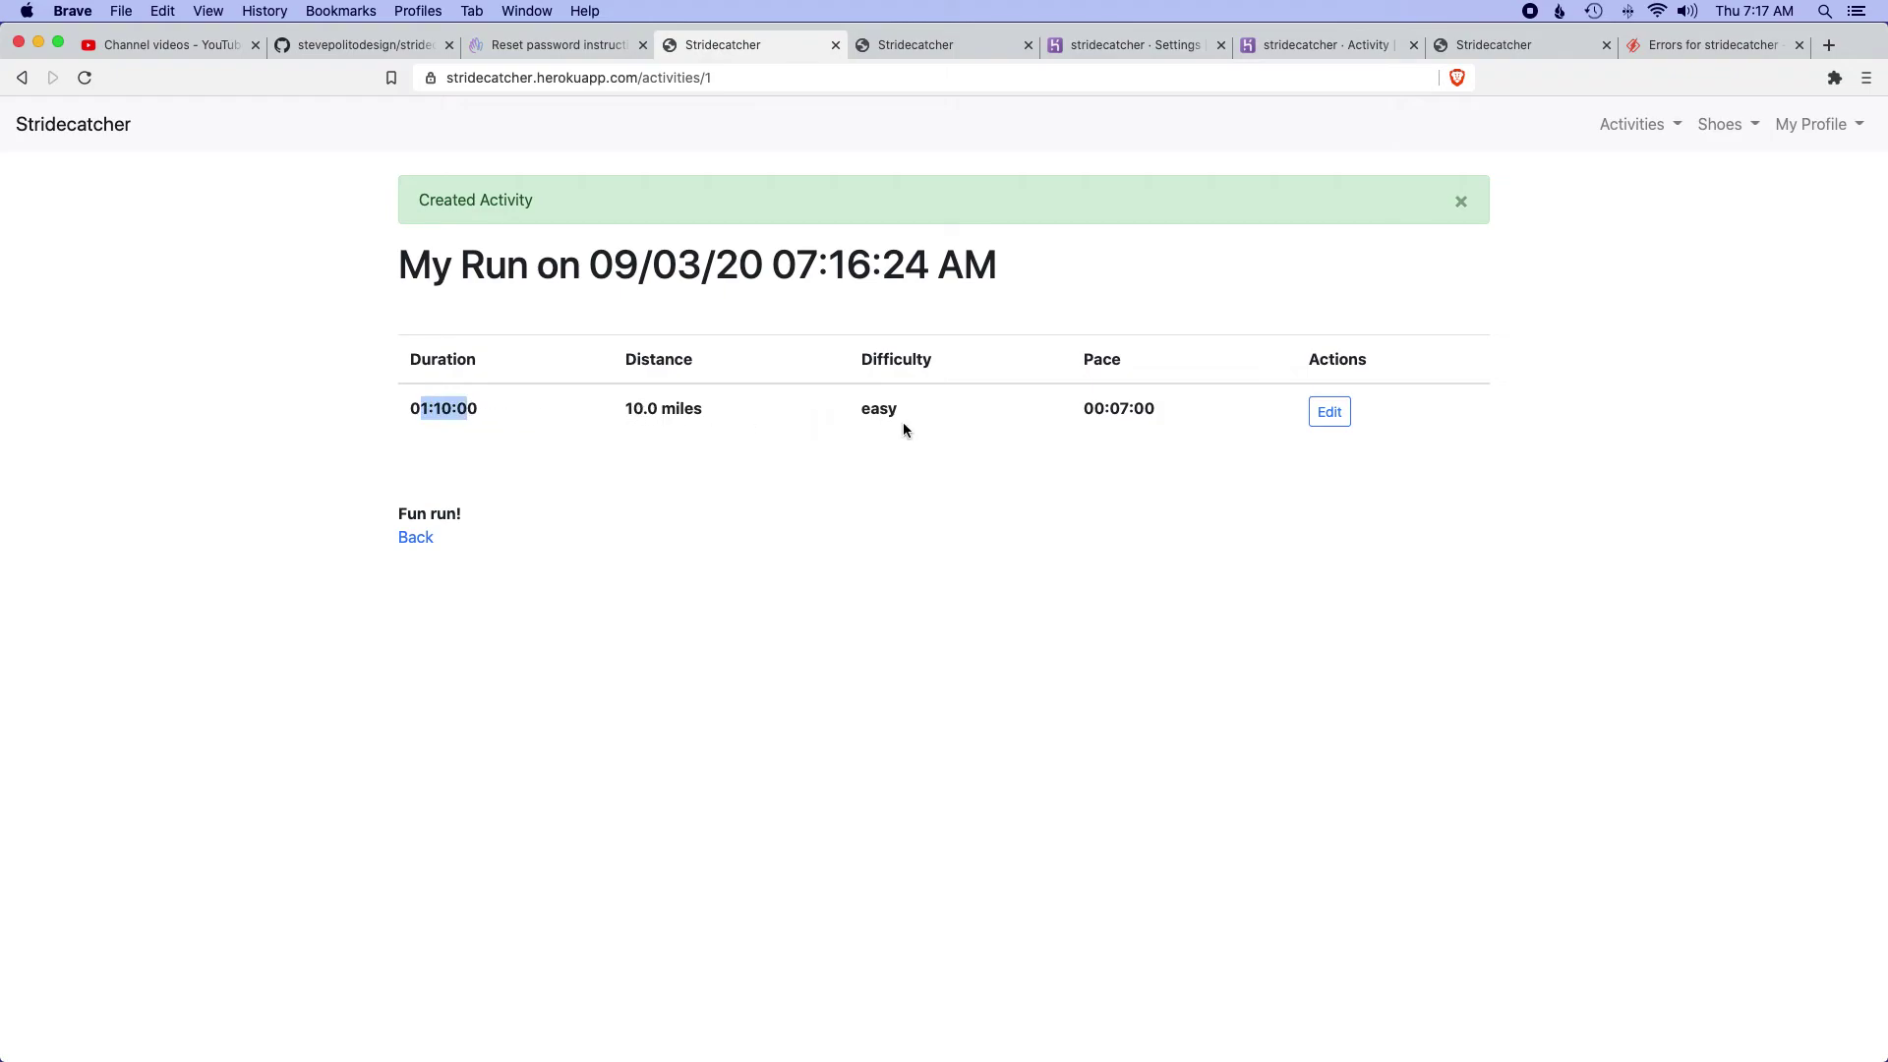
click(1329, 411)
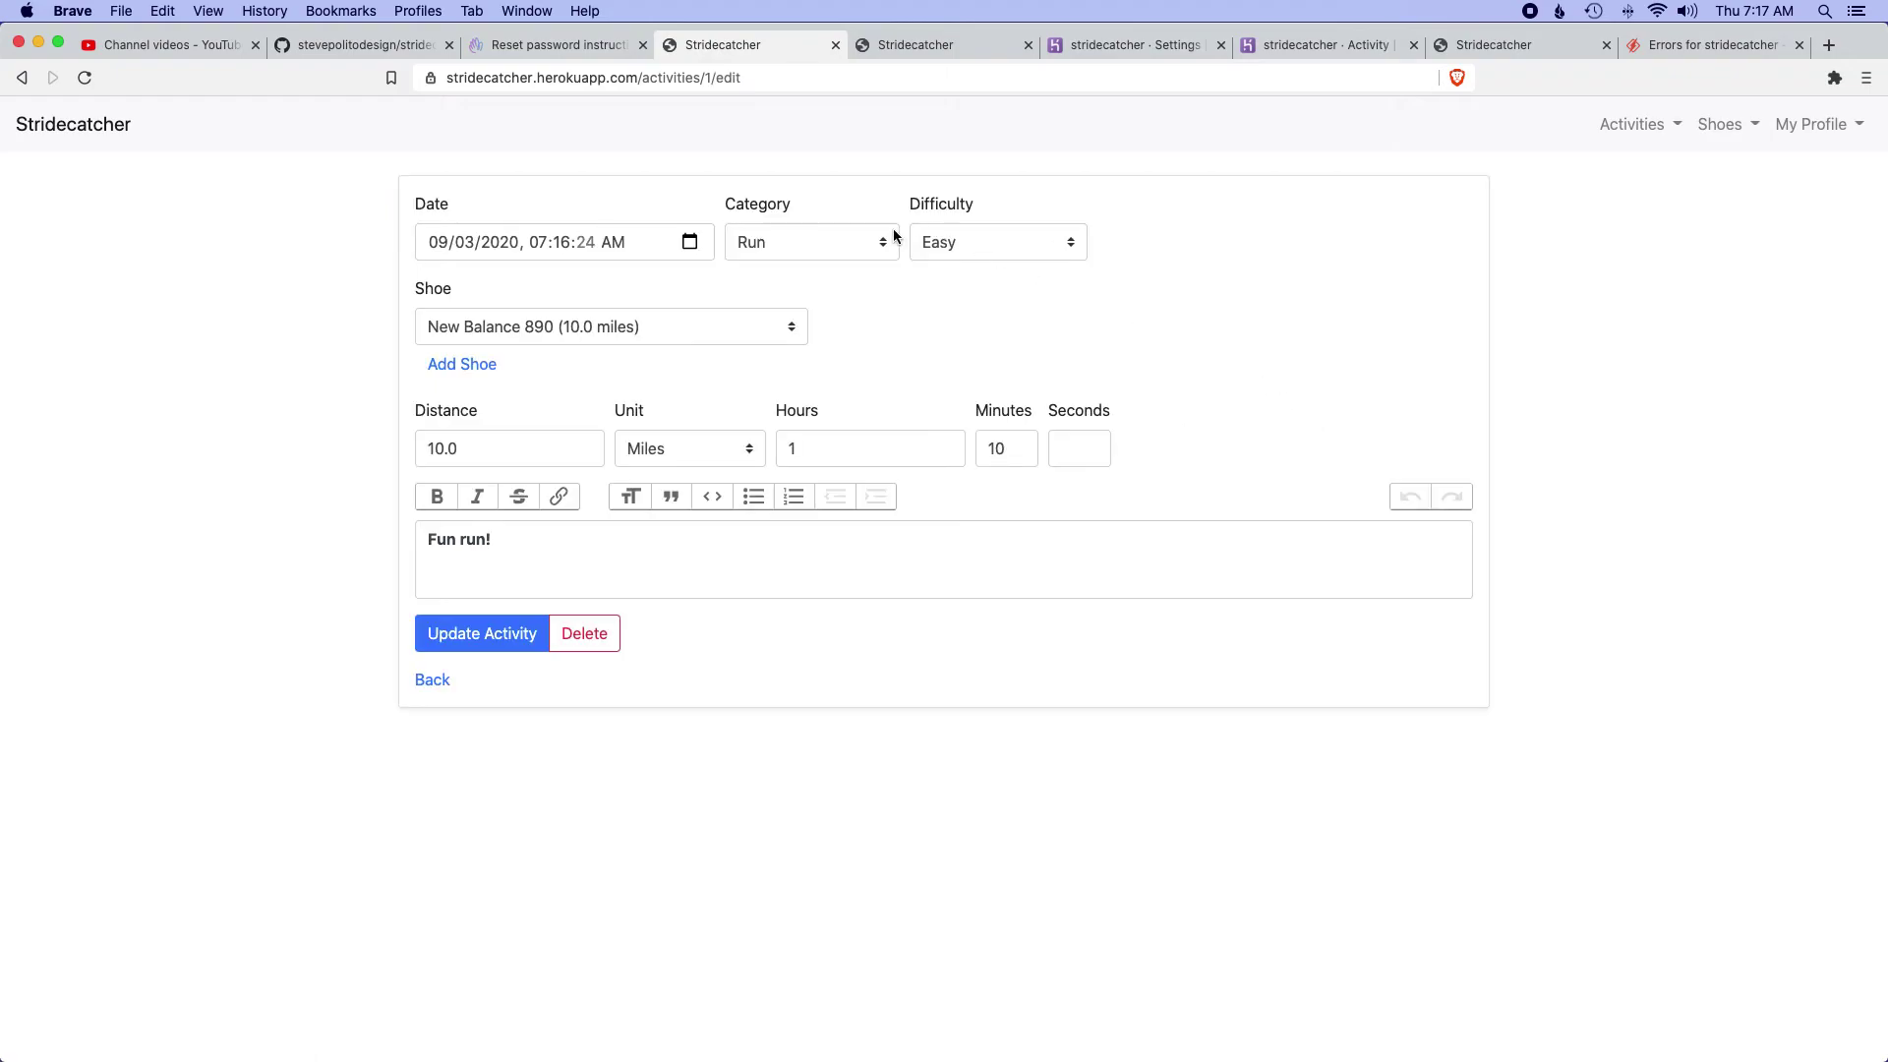
click(426, 686)
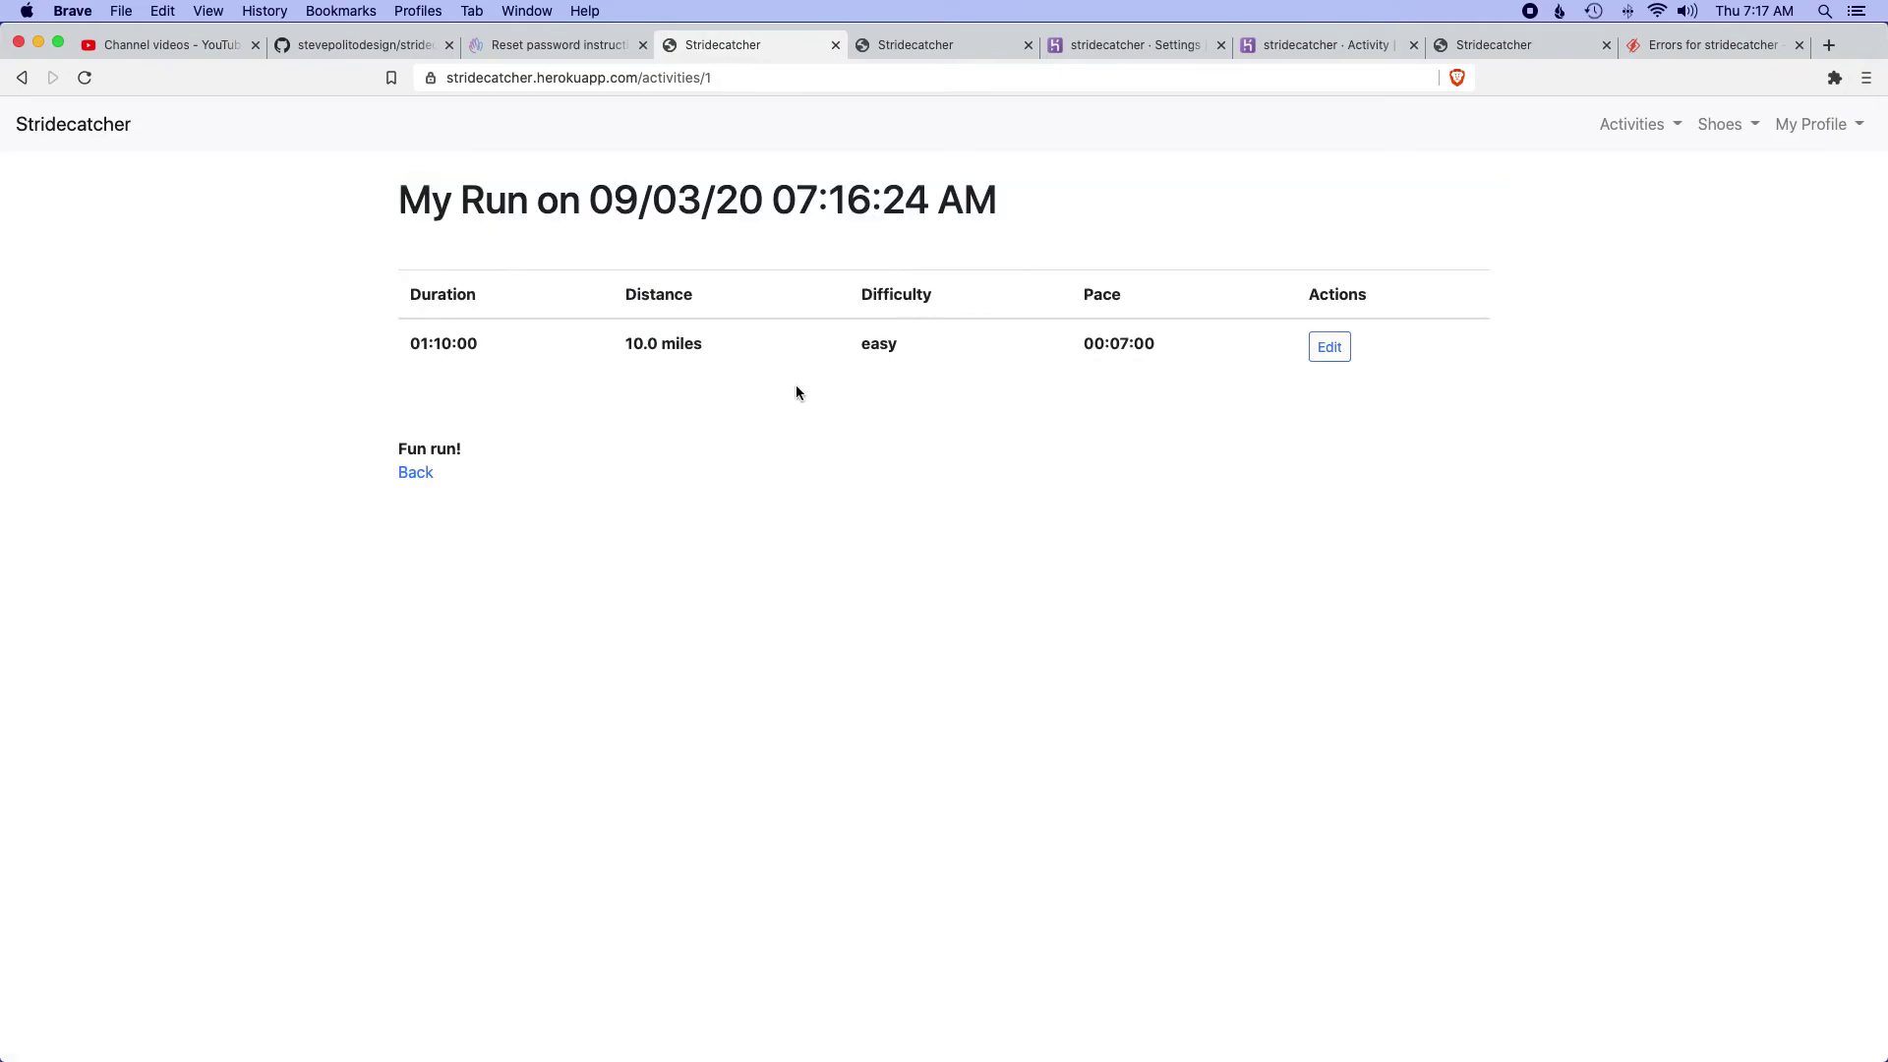
- Open View My Totals and highlight the week 08/31/20–09/06/20 and its 01:10:00 total
click(1627, 126)
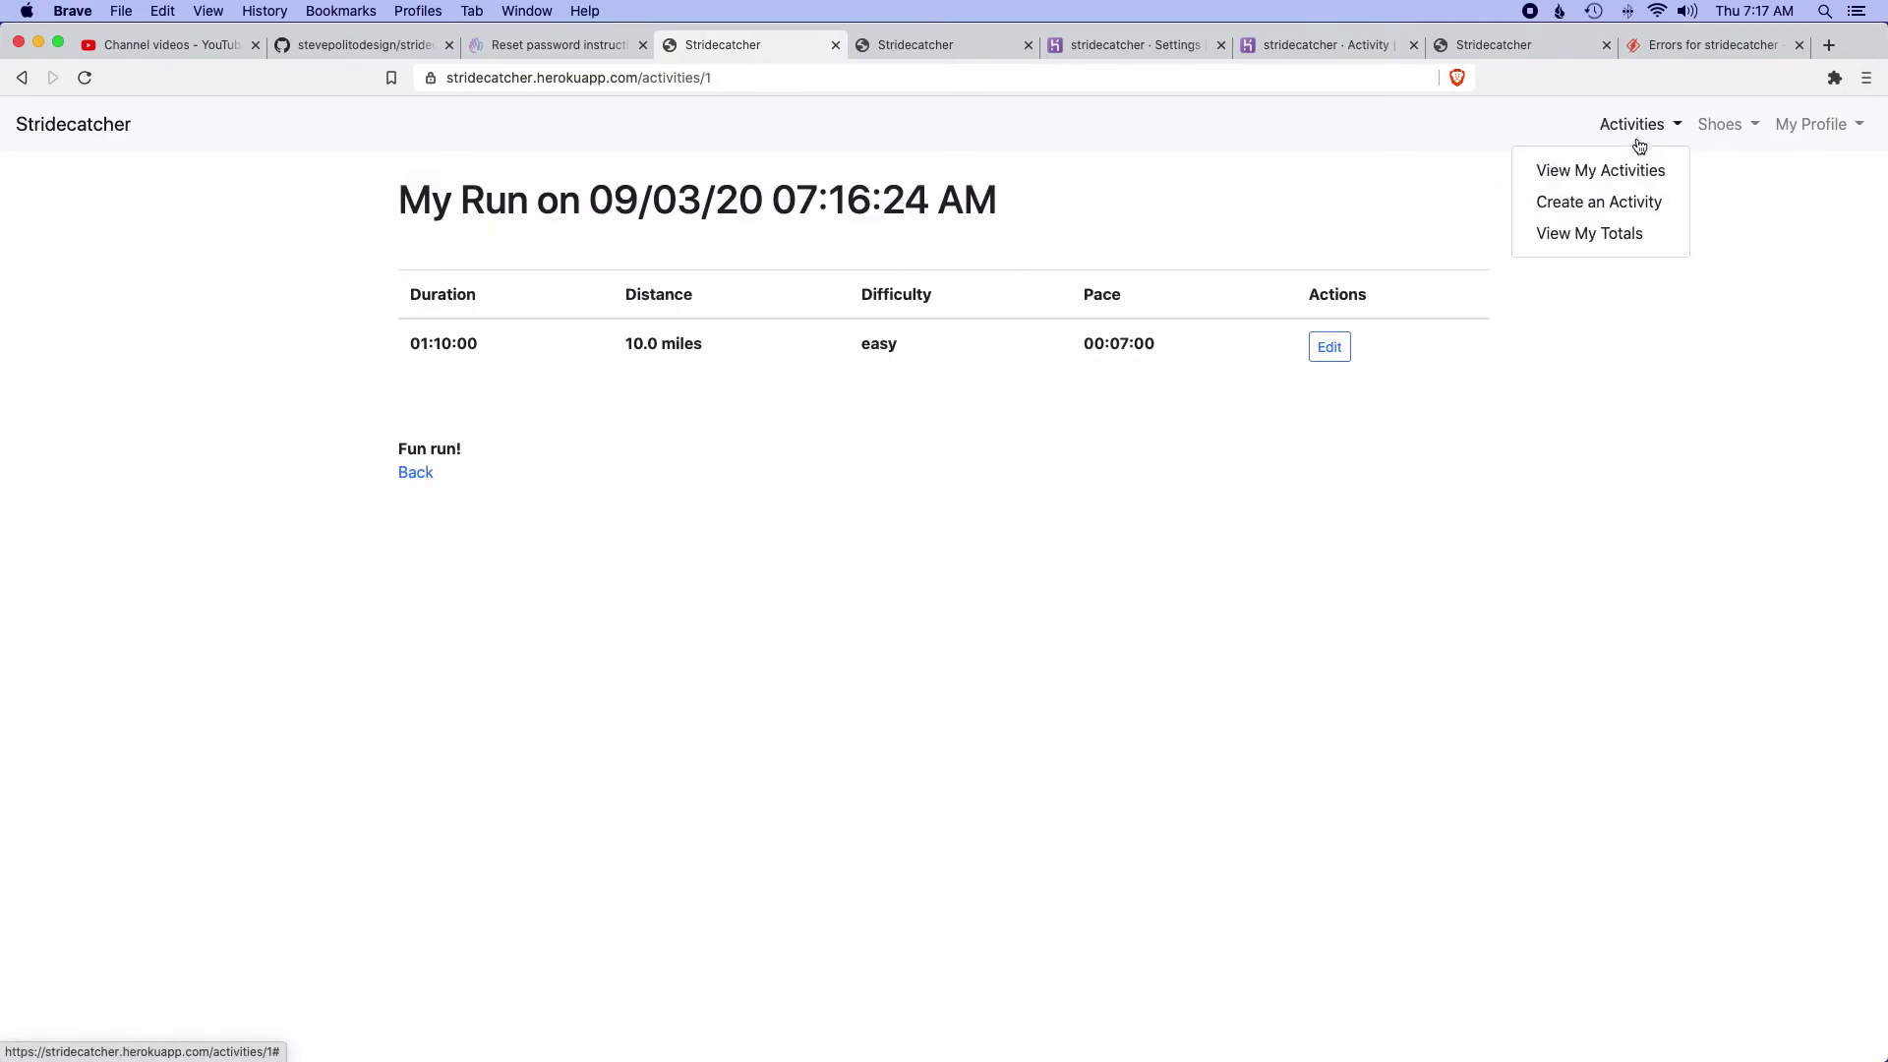
click(1603, 236)
drag(417, 248, 596, 251)
click(600, 251)
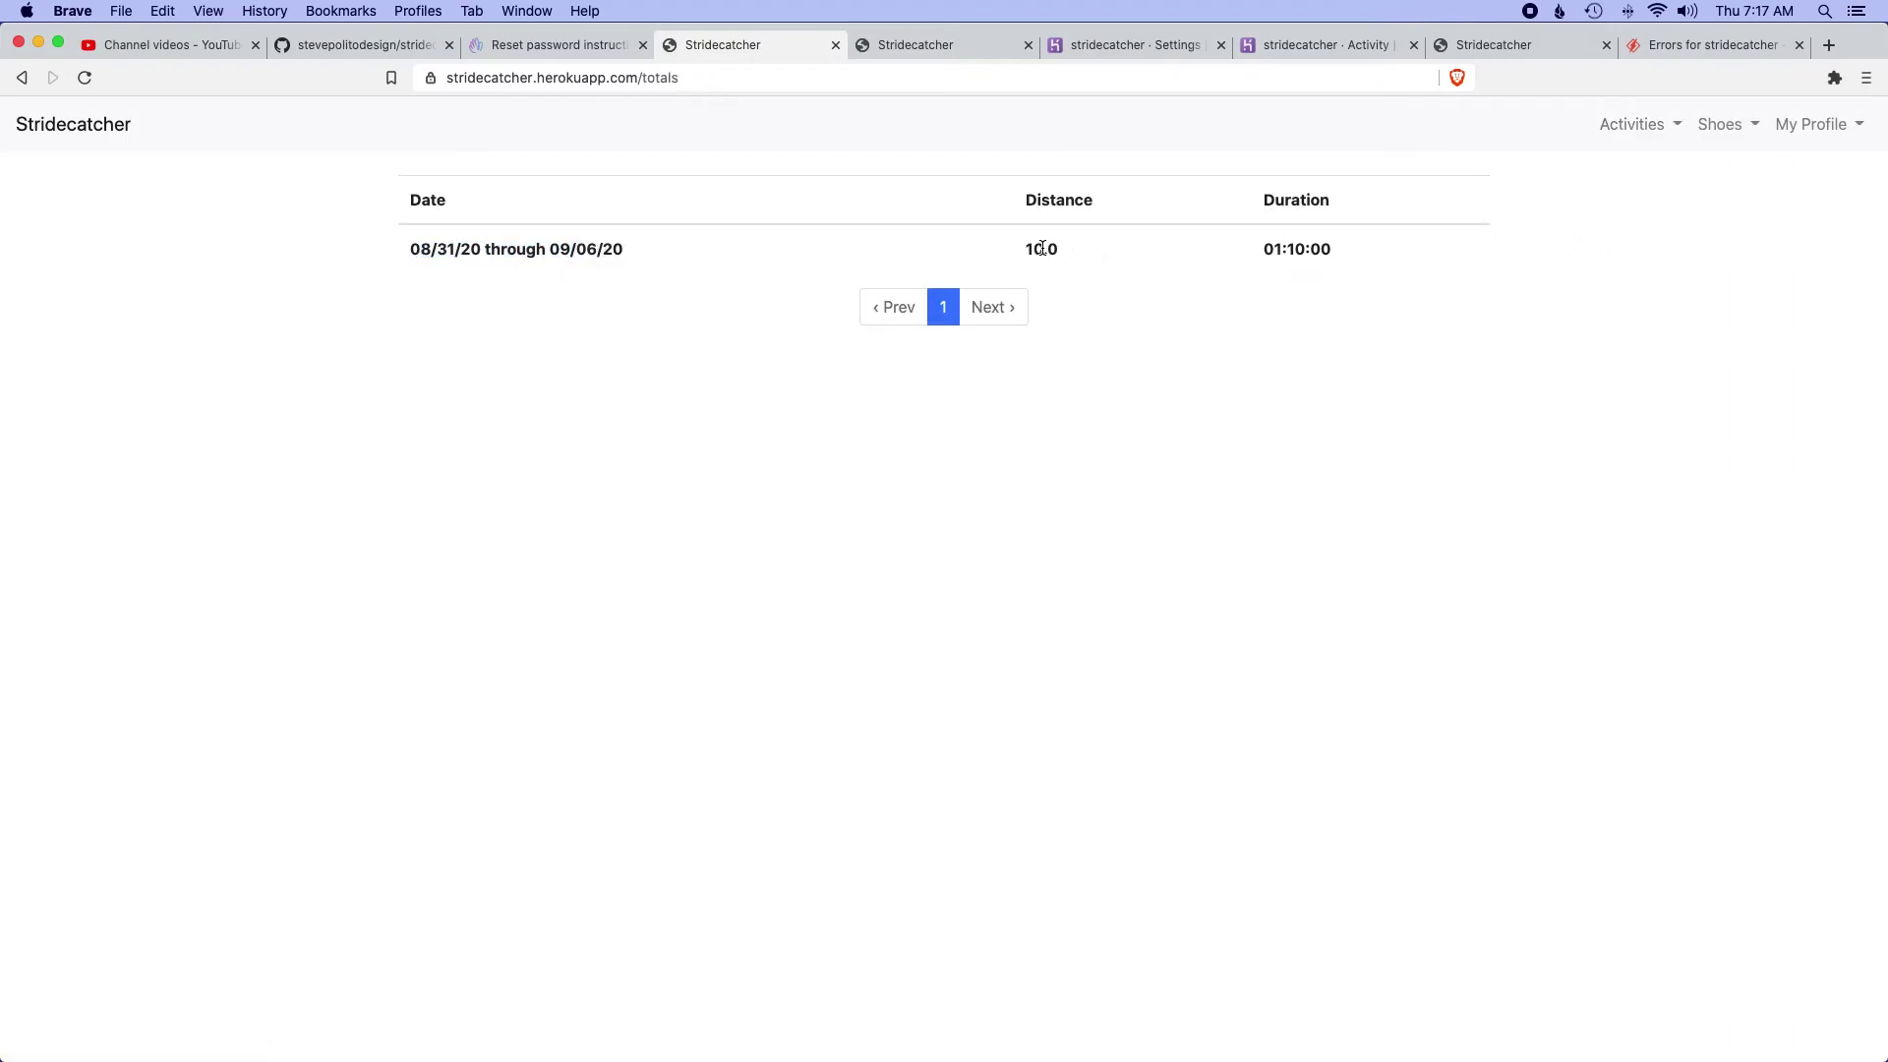
drag(1258, 252, 1373, 245)
click(1374, 243)
click(1716, 124)
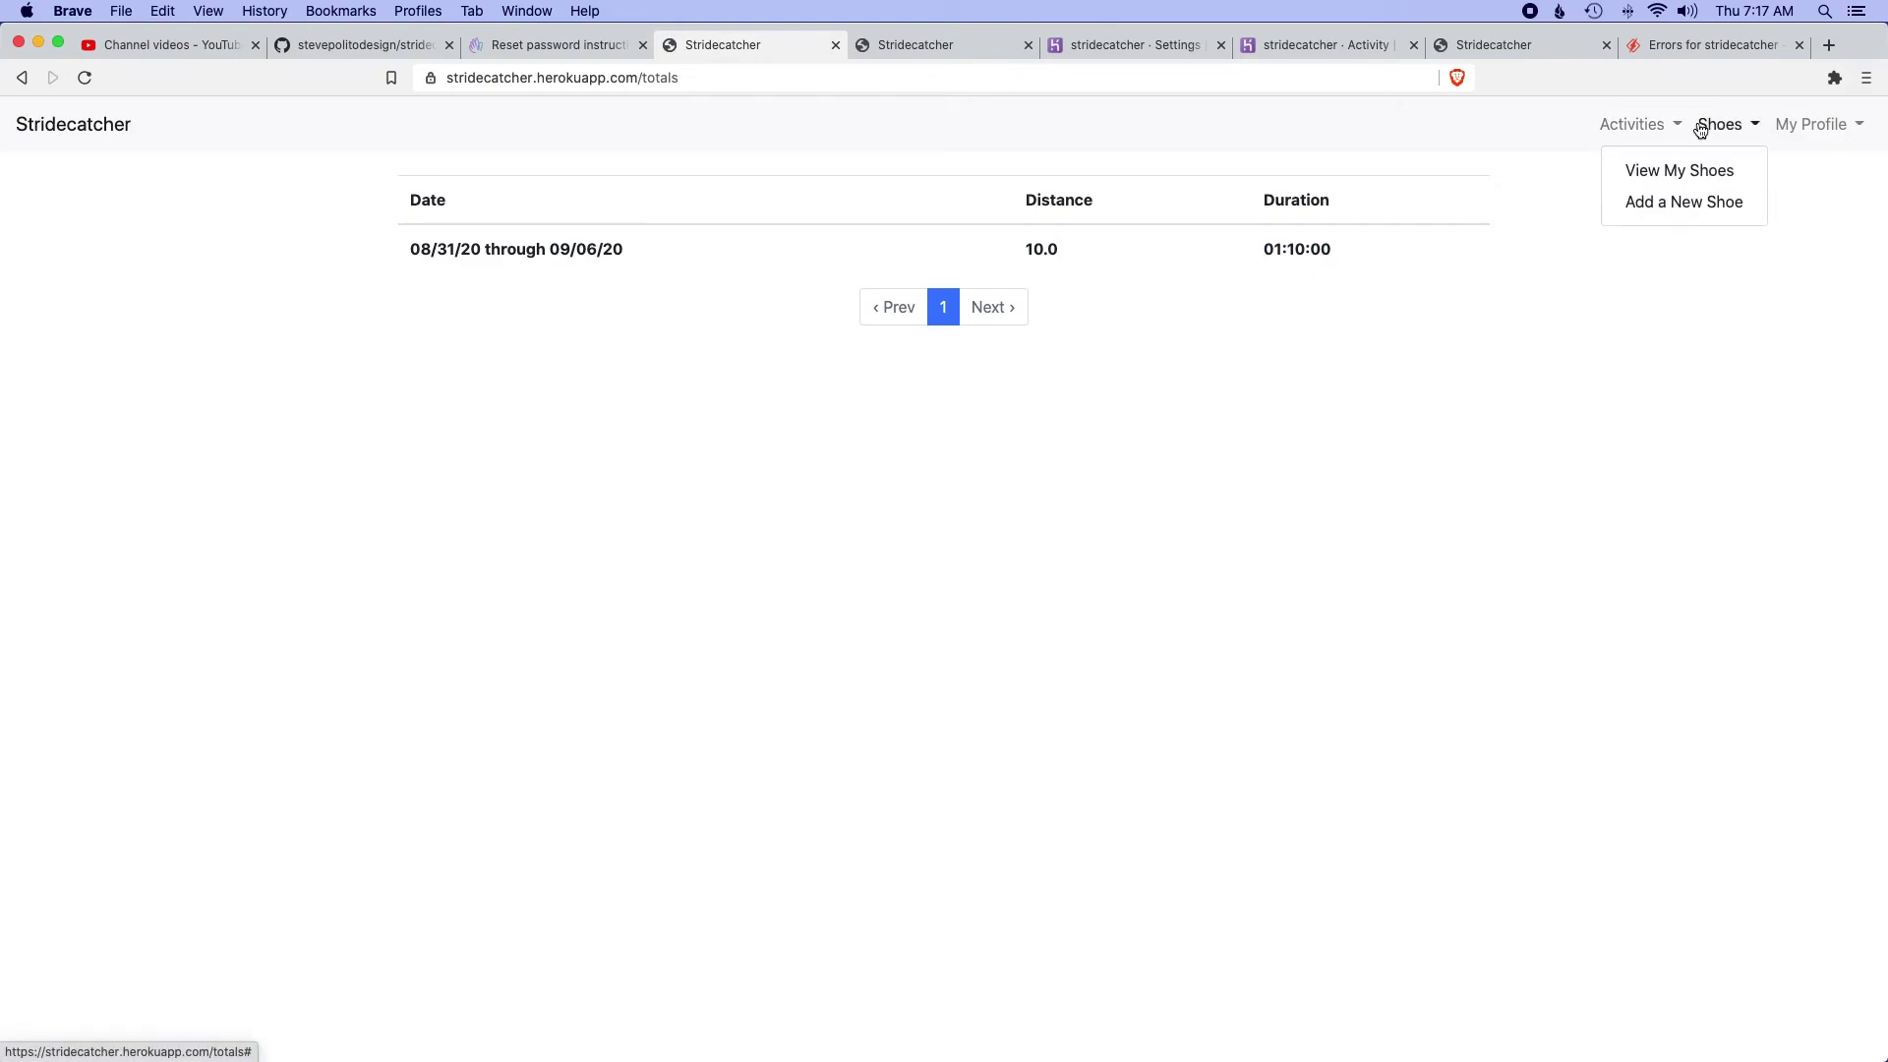
- View My Shoes and check New Balance 890's edit page, returning without changes
click(1634, 175)
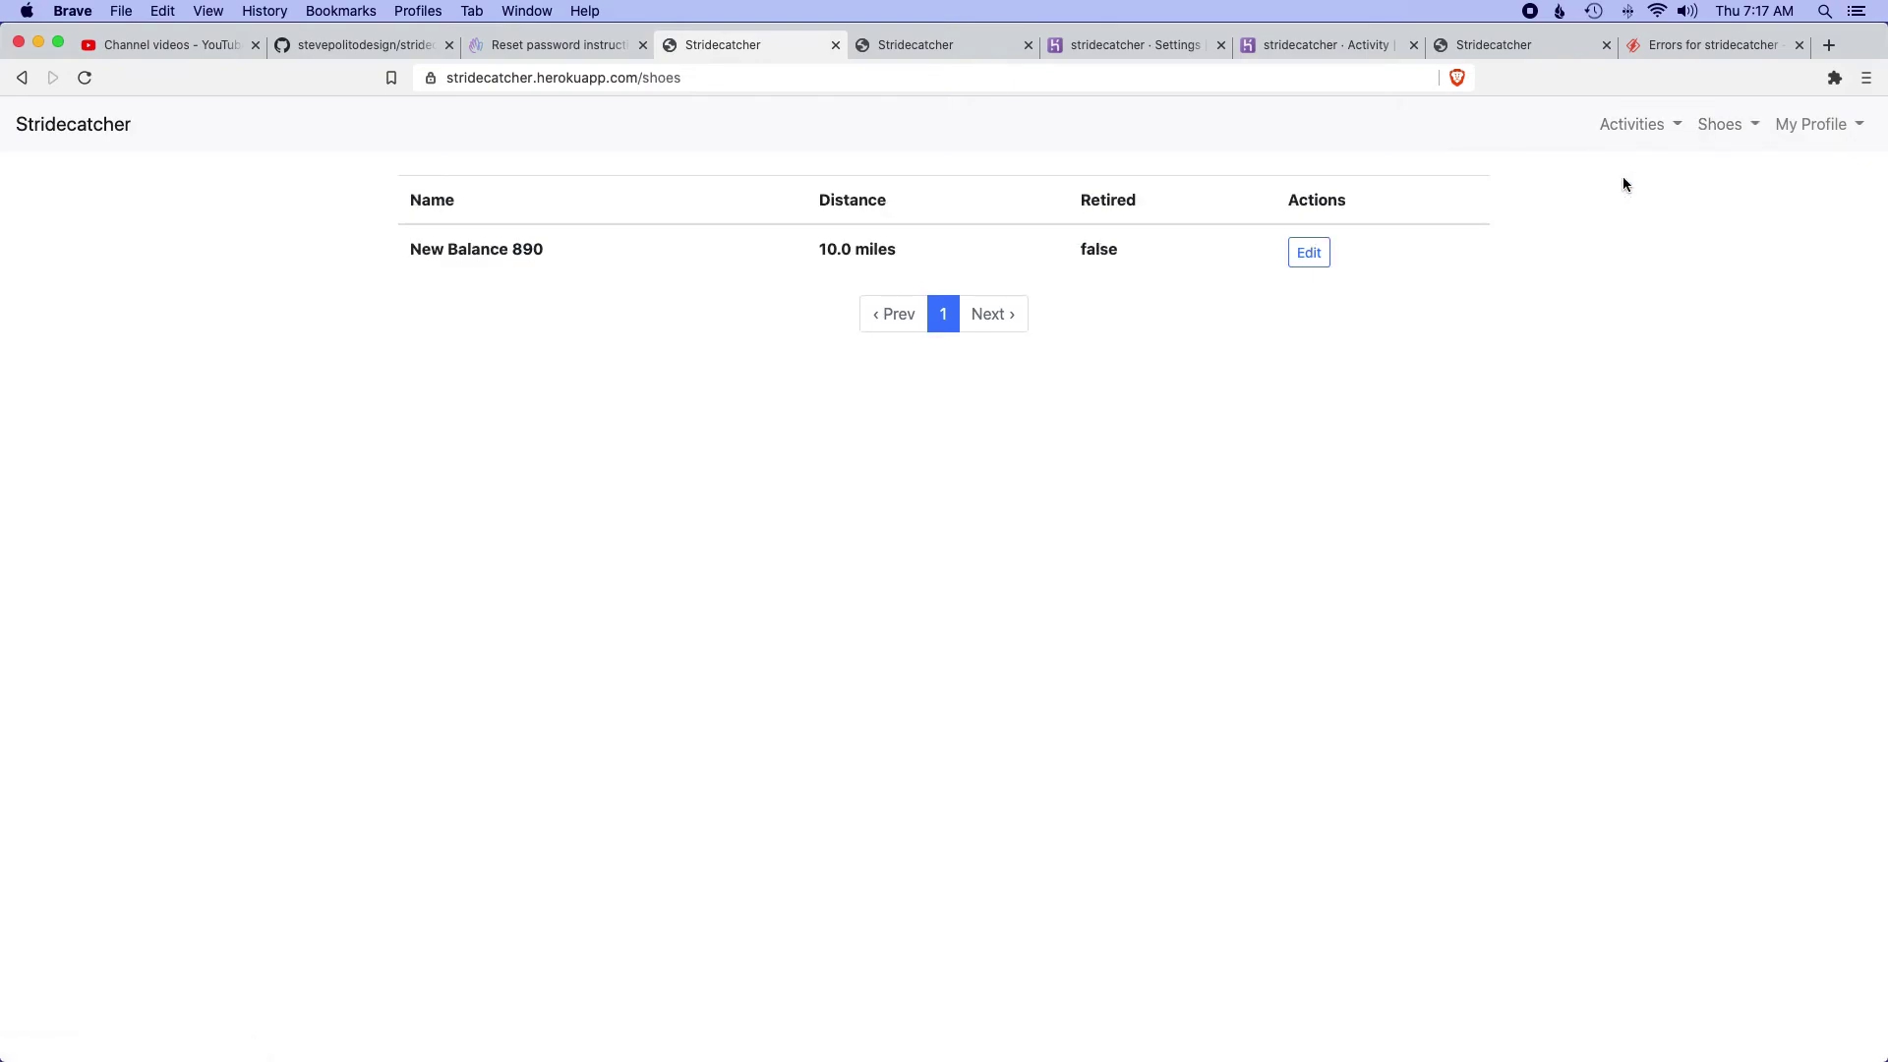
click(1727, 130)
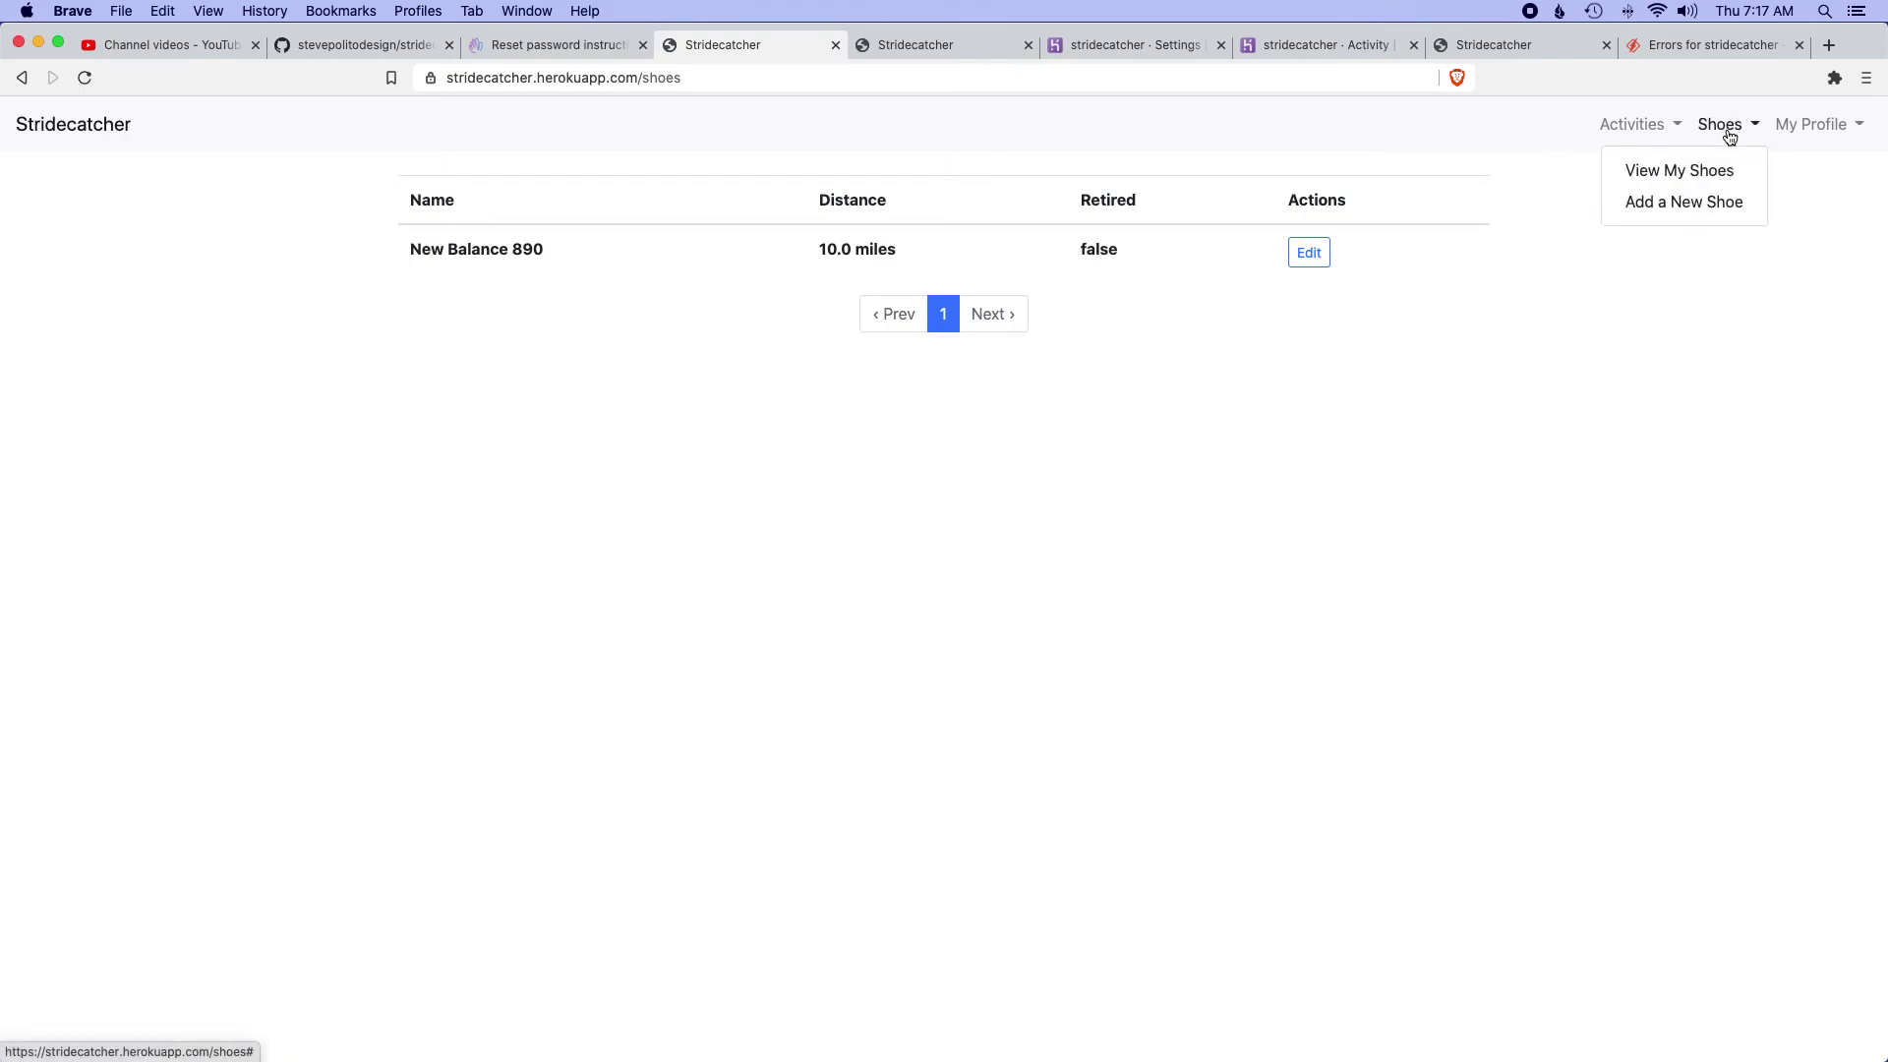
click(1673, 172)
click(1309, 252)
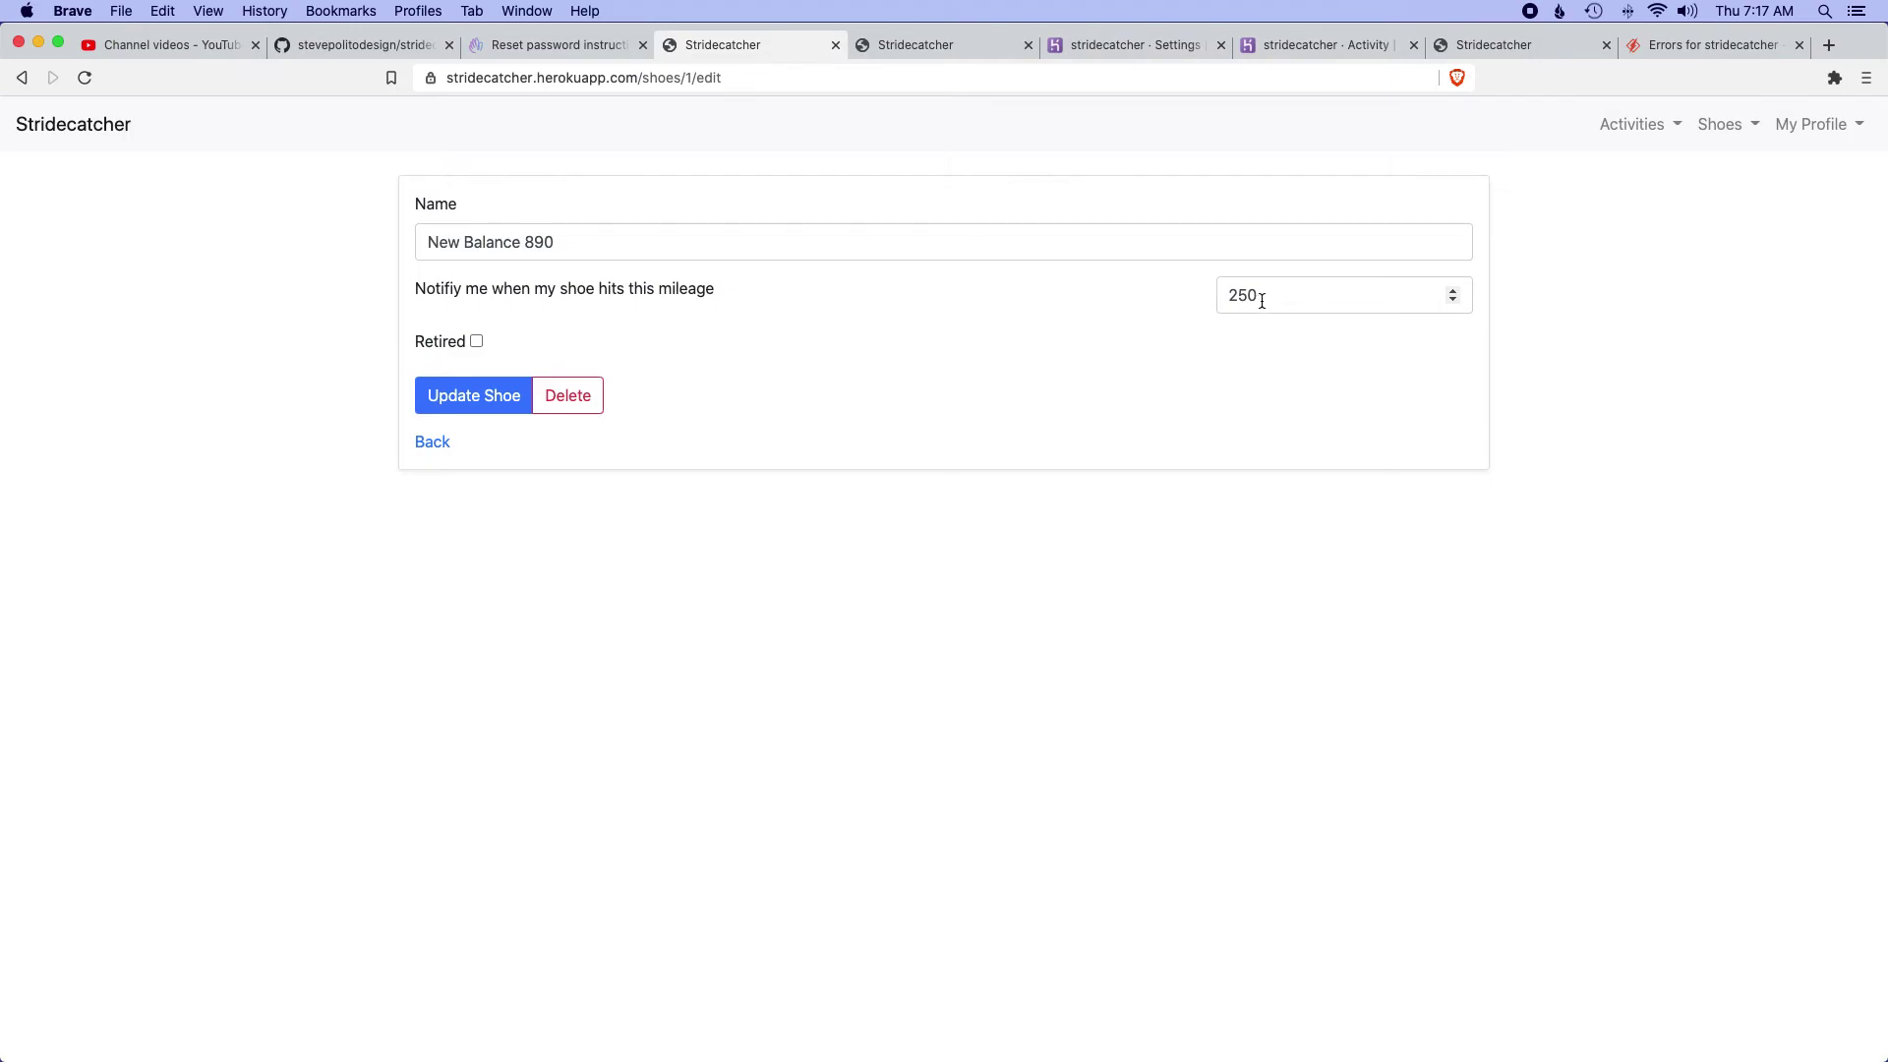
click(433, 442)
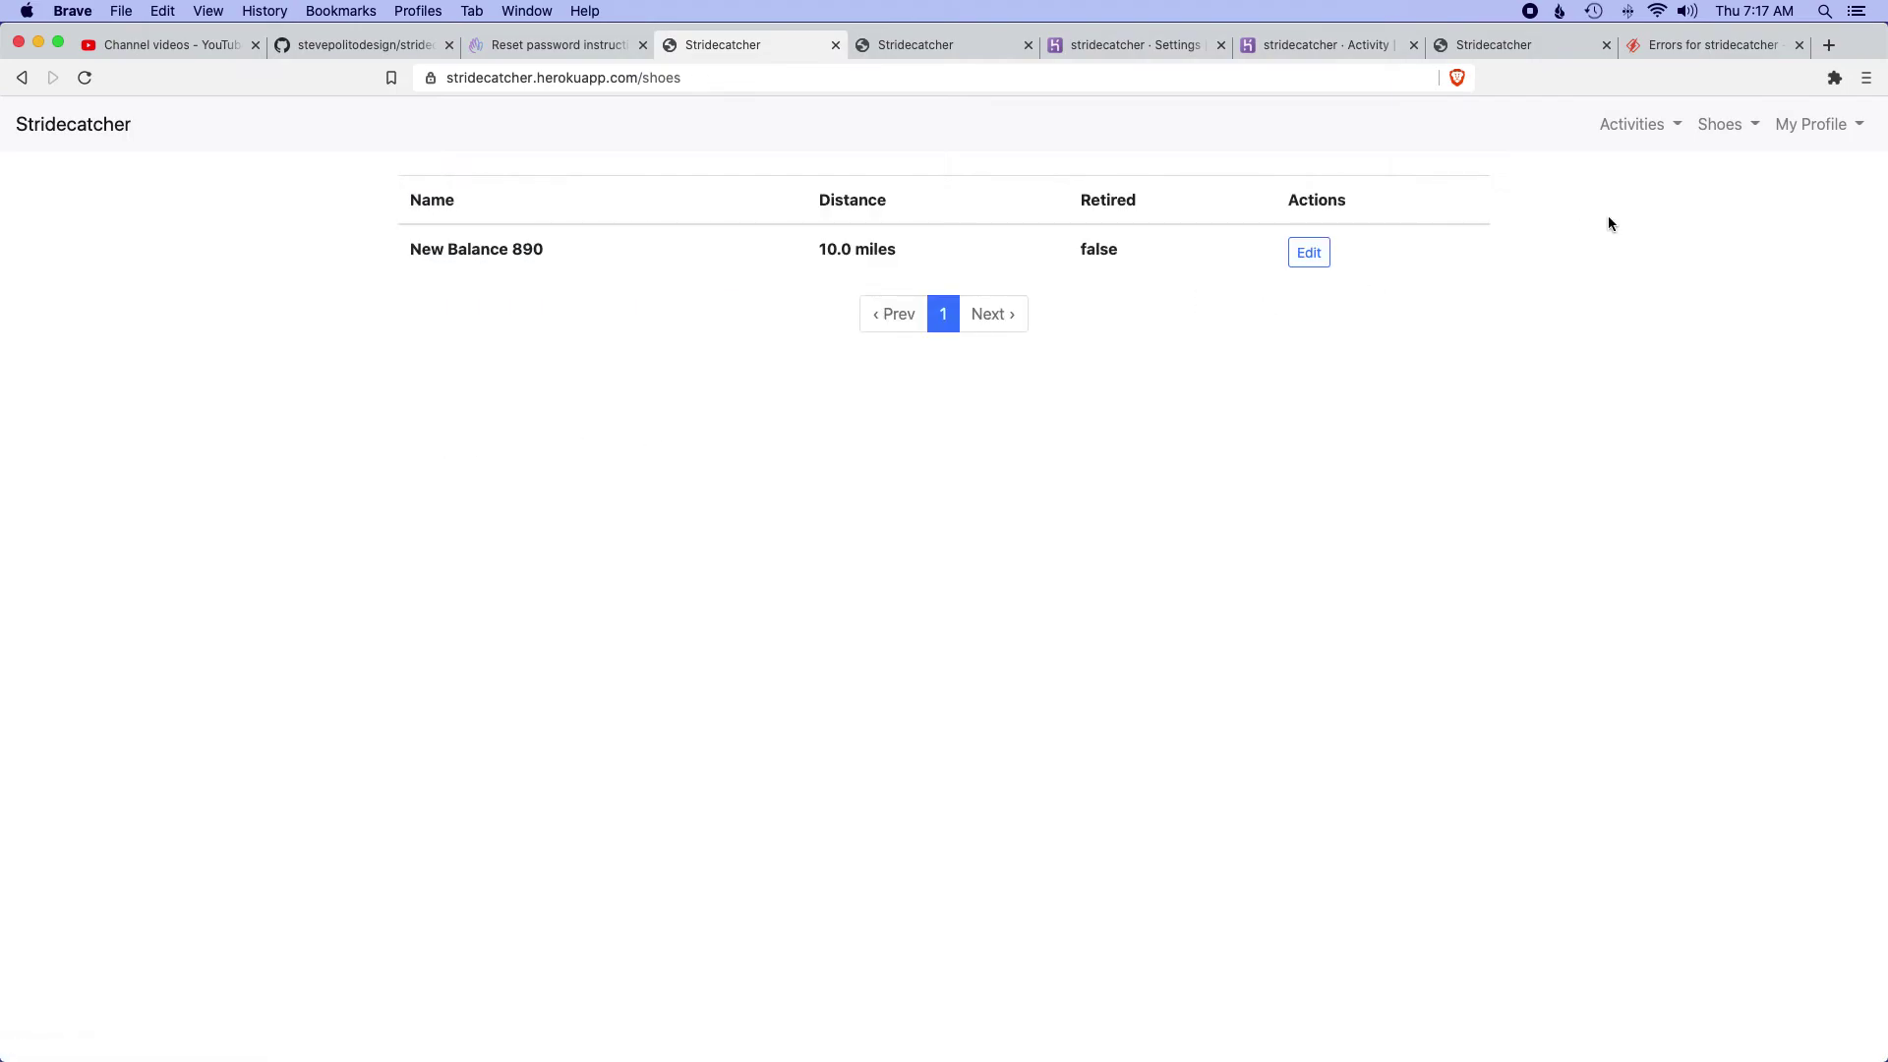
- Start a new activity form and show its available shoe choices
click(1633, 126)
click(1589, 236)
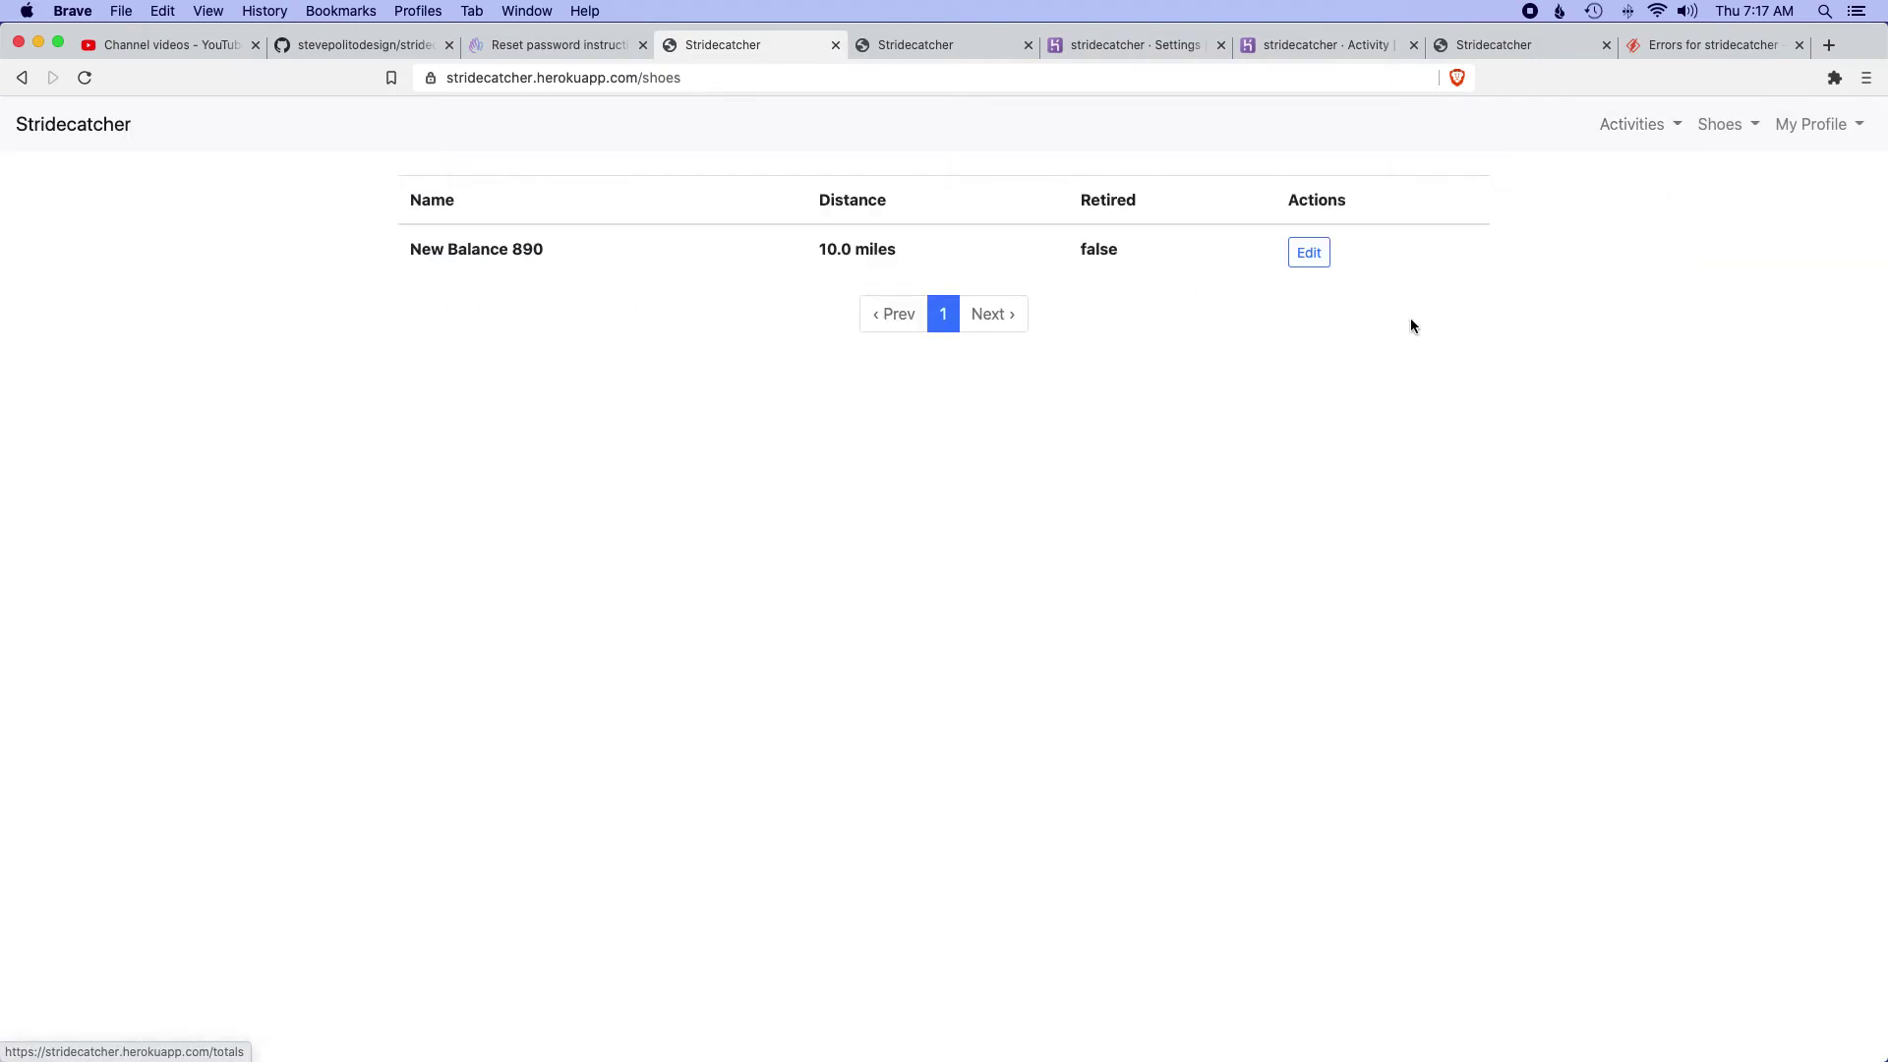
click(1641, 143)
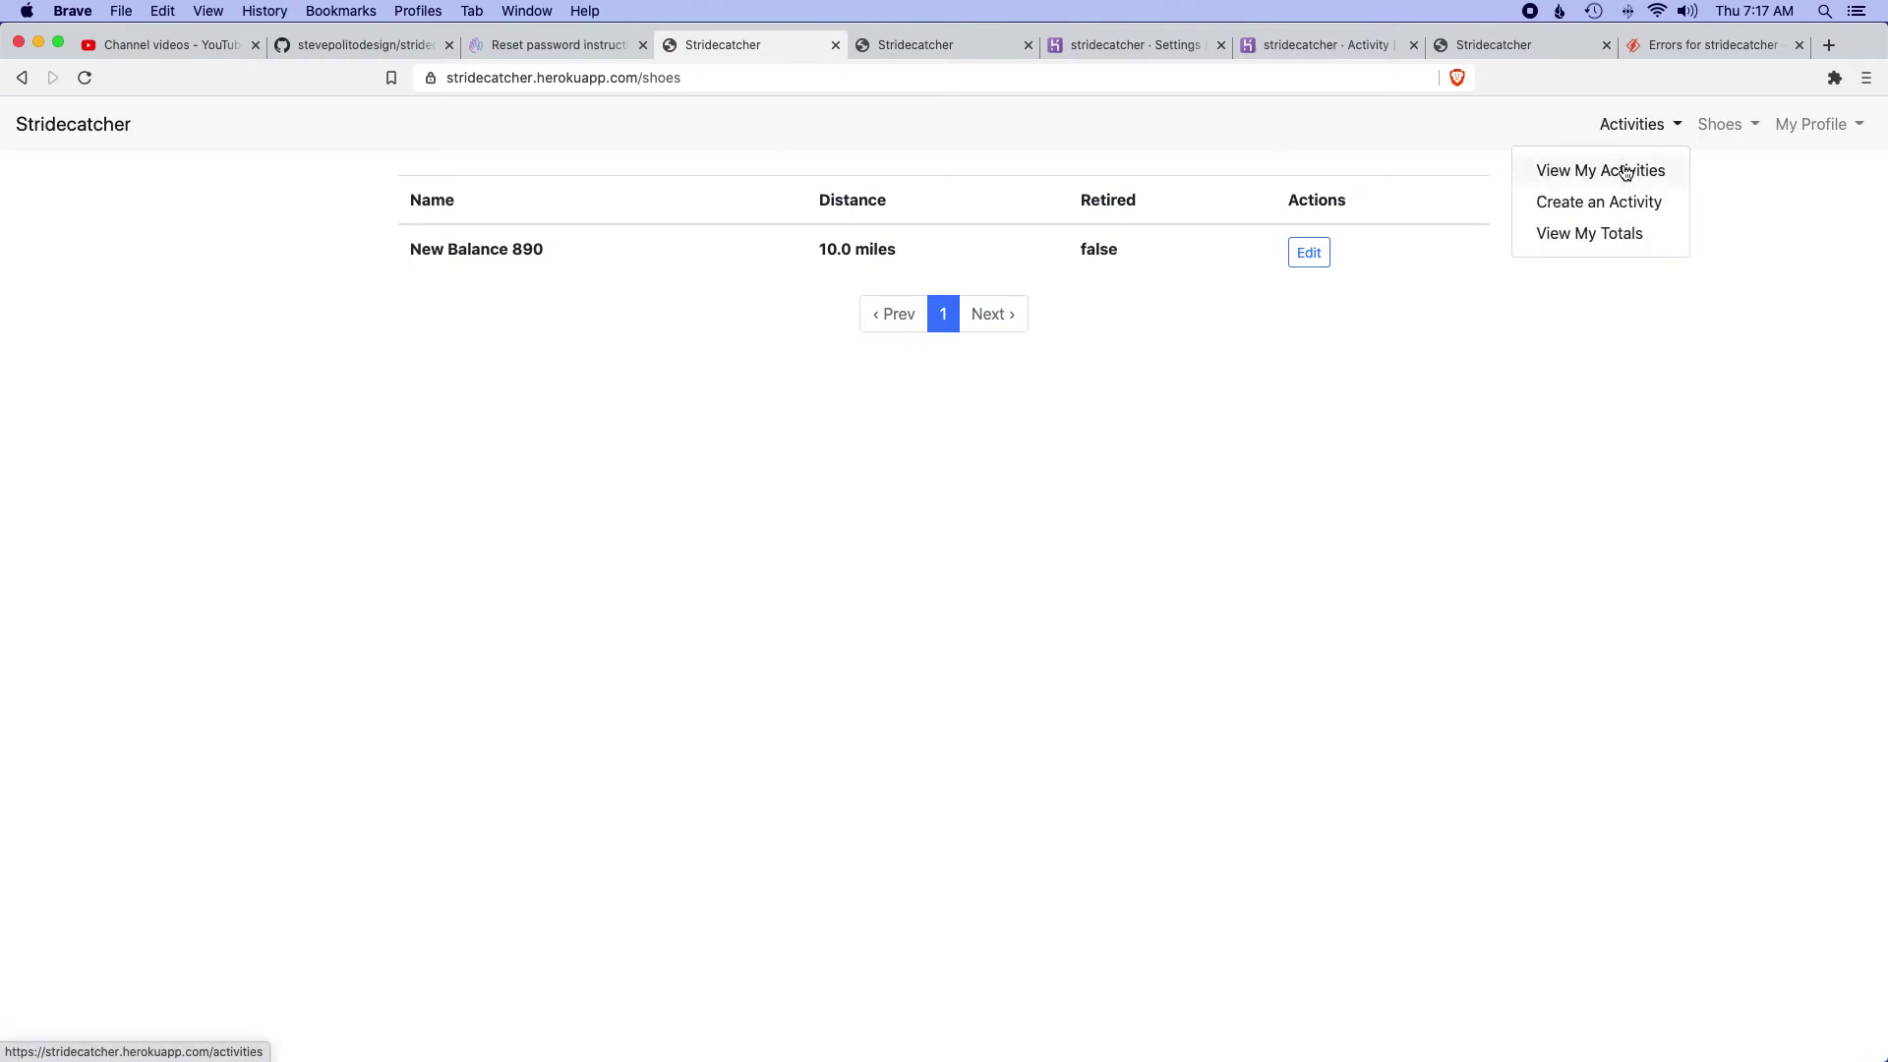
click(1598, 199)
click(563, 323)
- Log a 300-mile run on the New Balance 890 described 'Should get an email'
key(Escape)
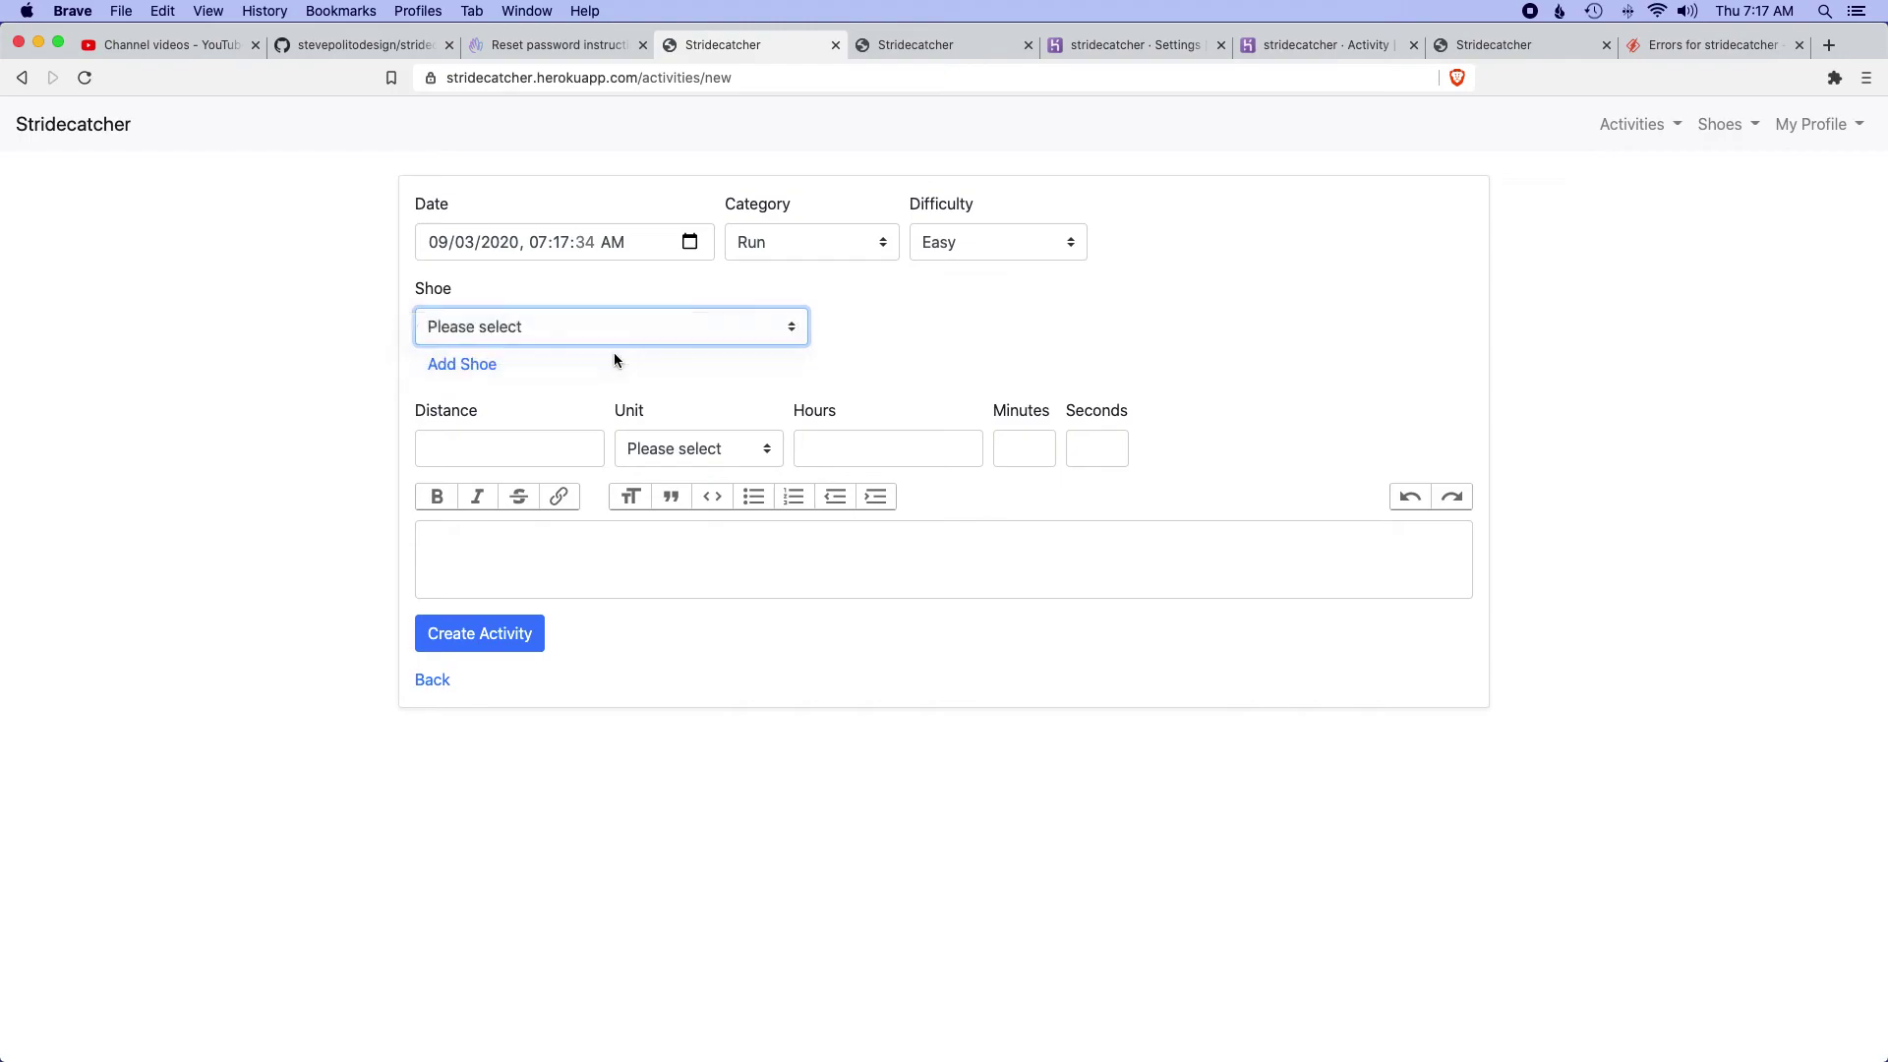
key(Down)
click(518, 448)
text(300)
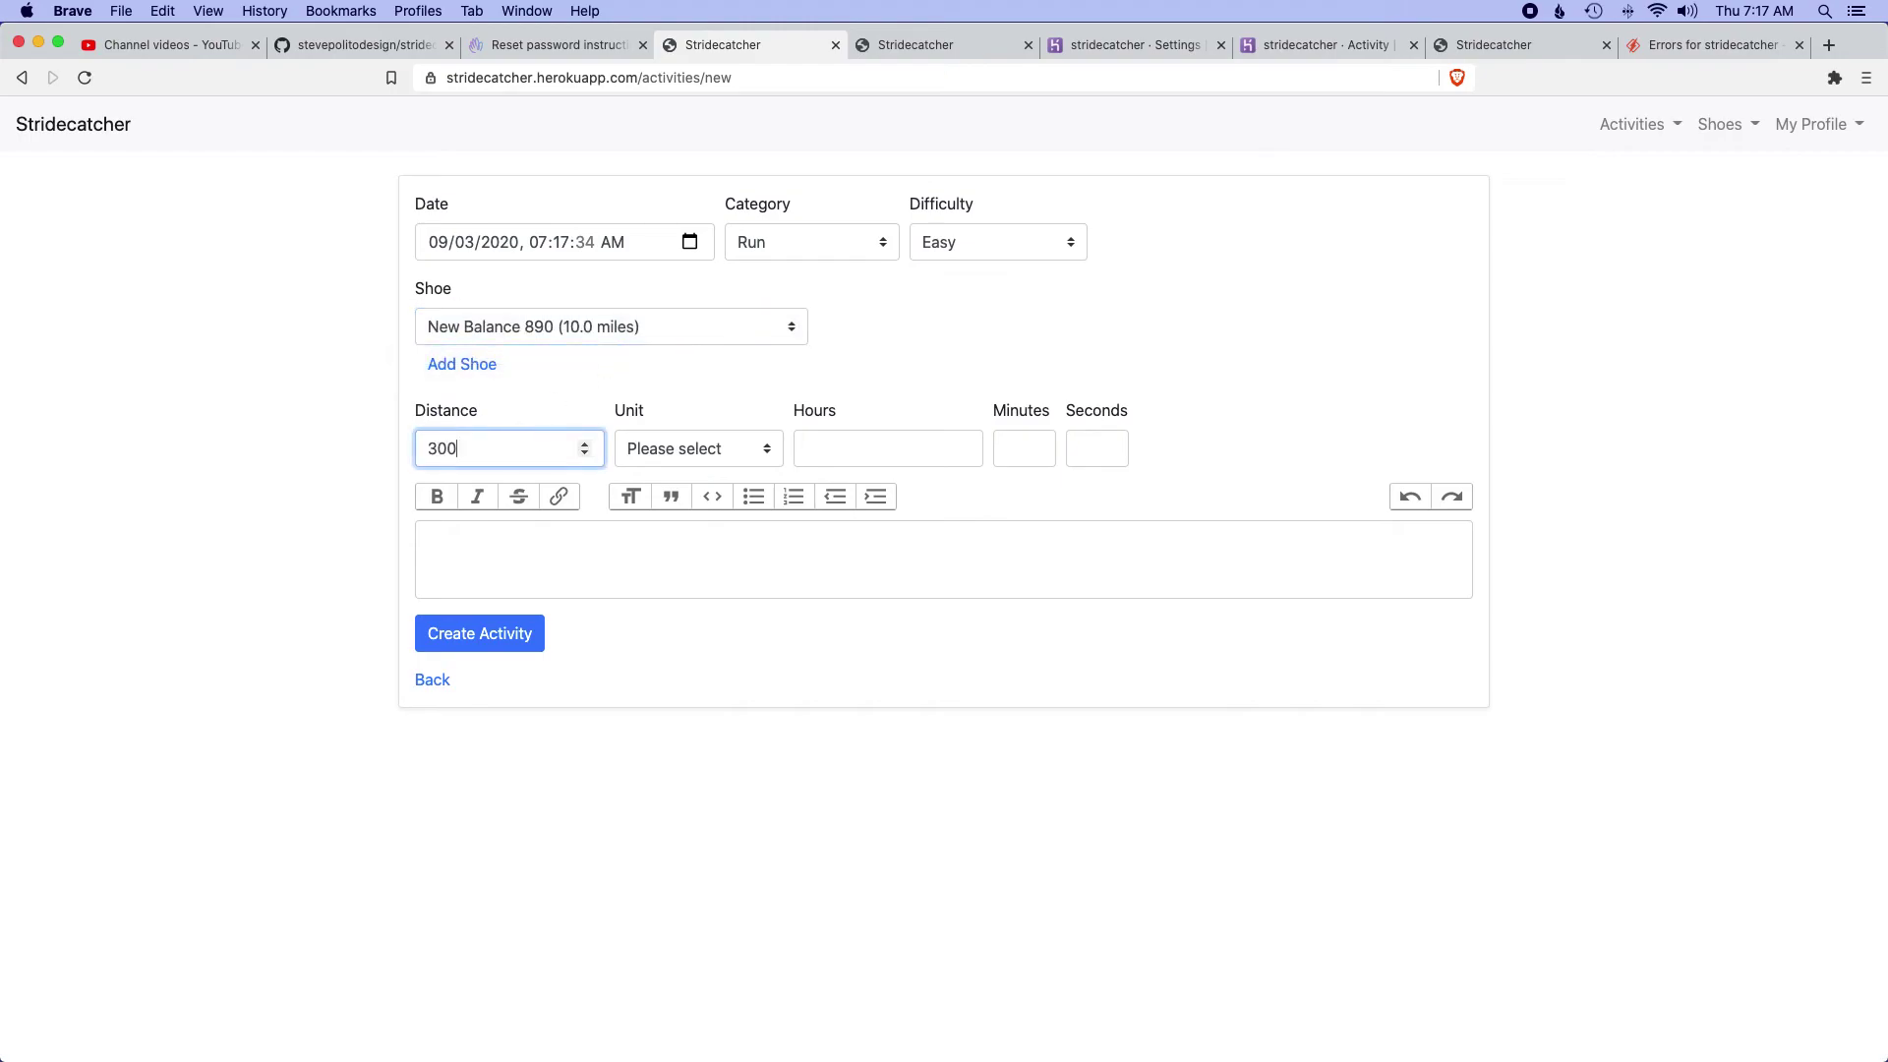
click(675, 449)
click(674, 469)
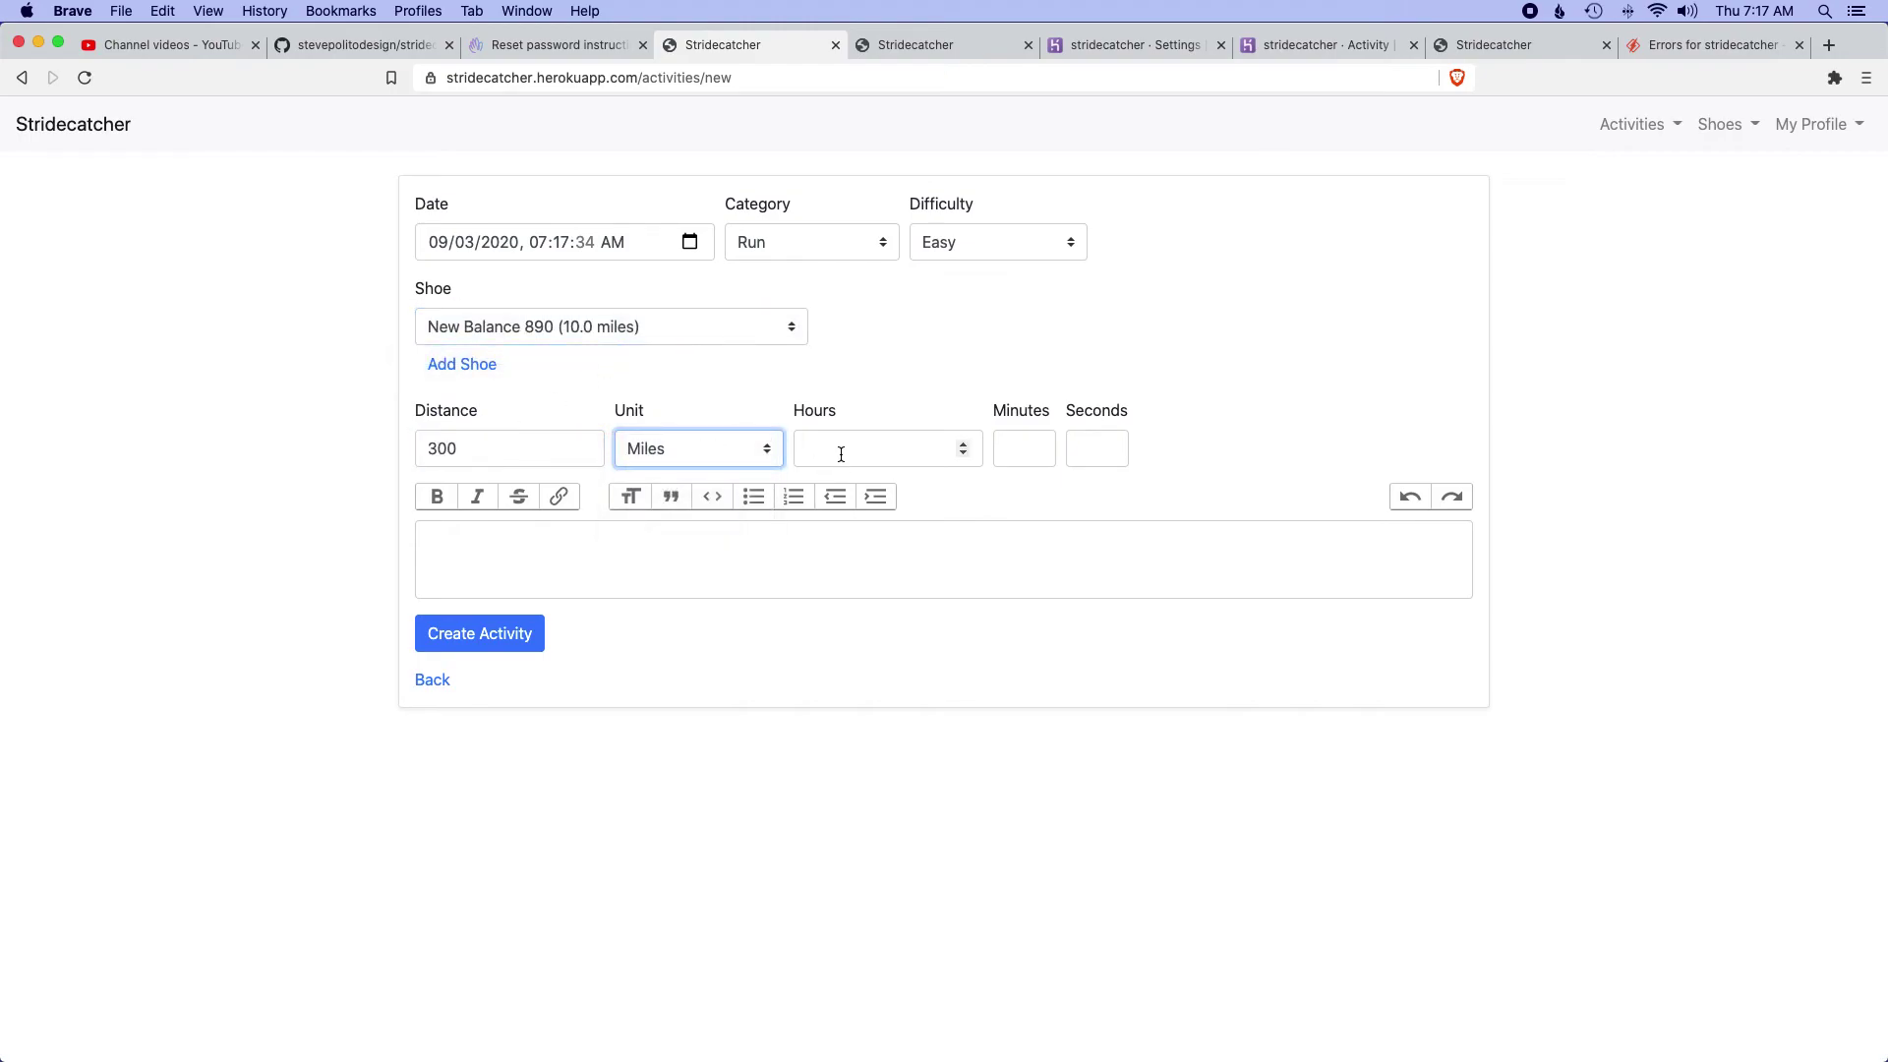
click(731, 569)
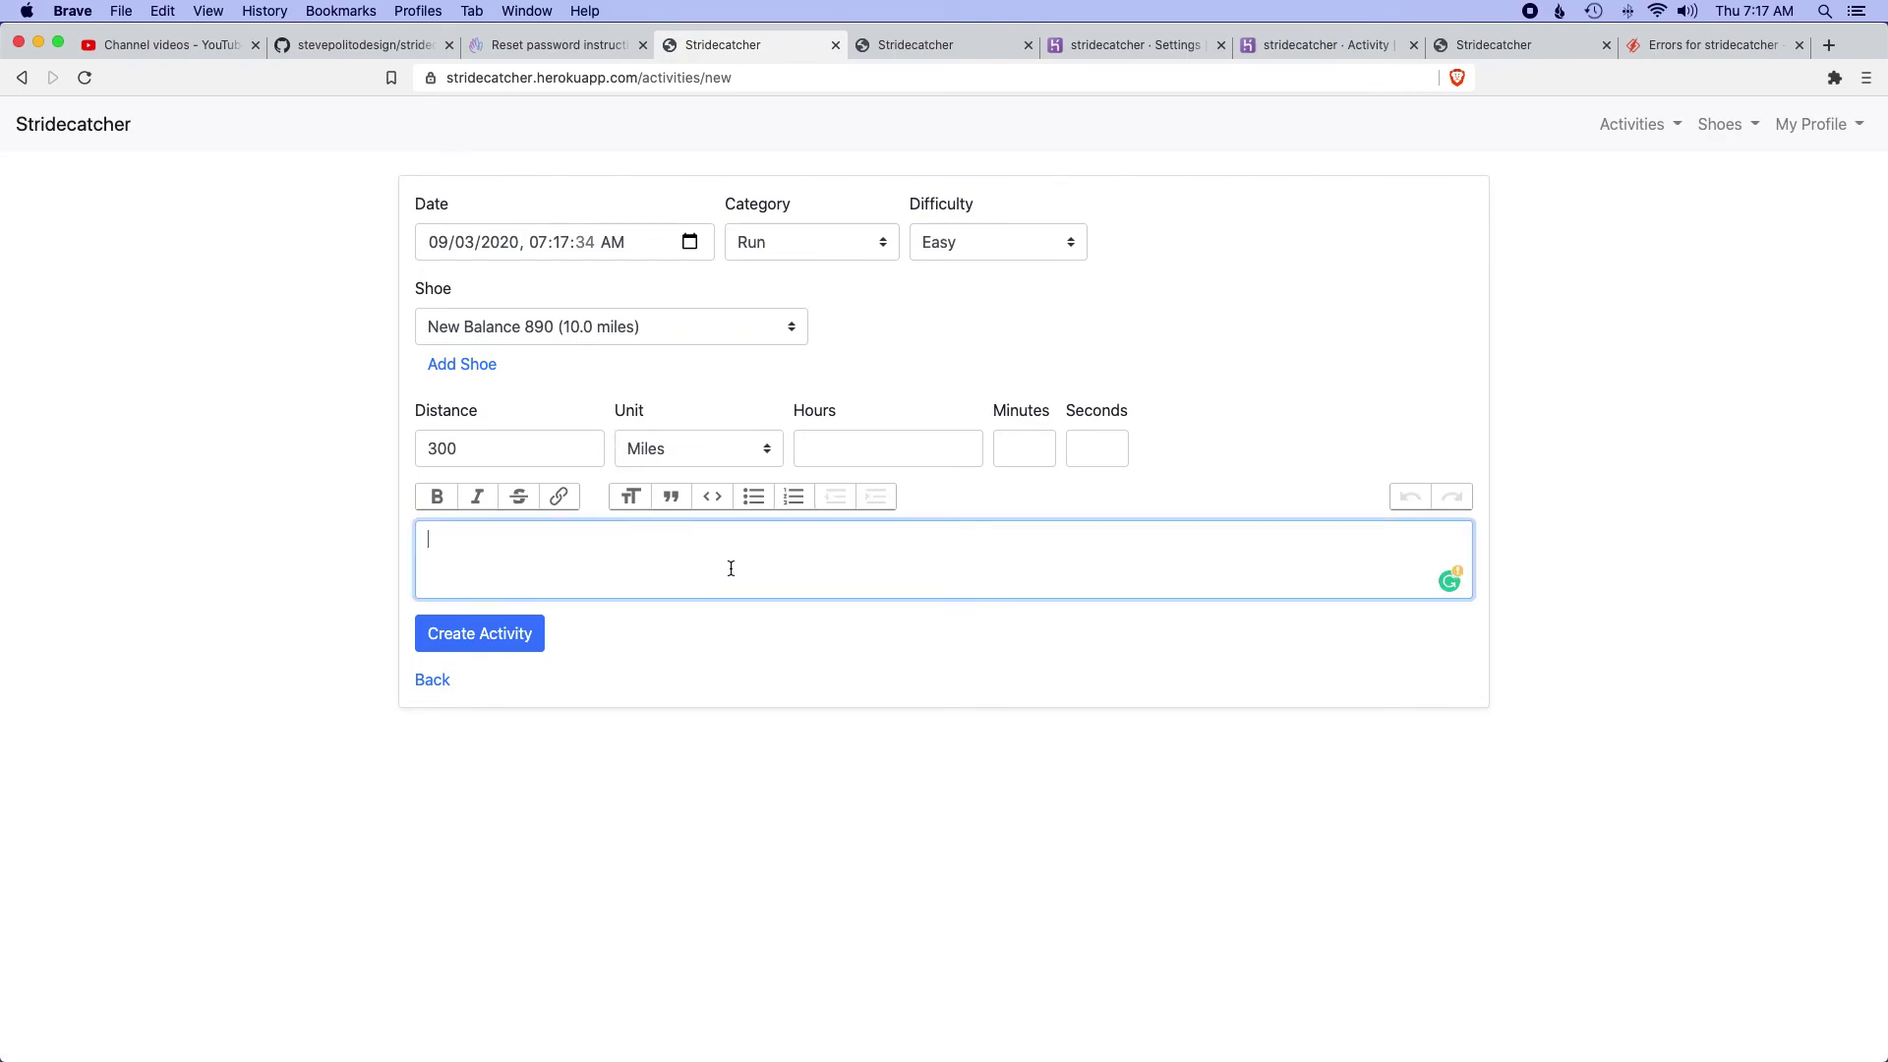
text(Should get an ema)
click(263, 430)
click(1716, 127)
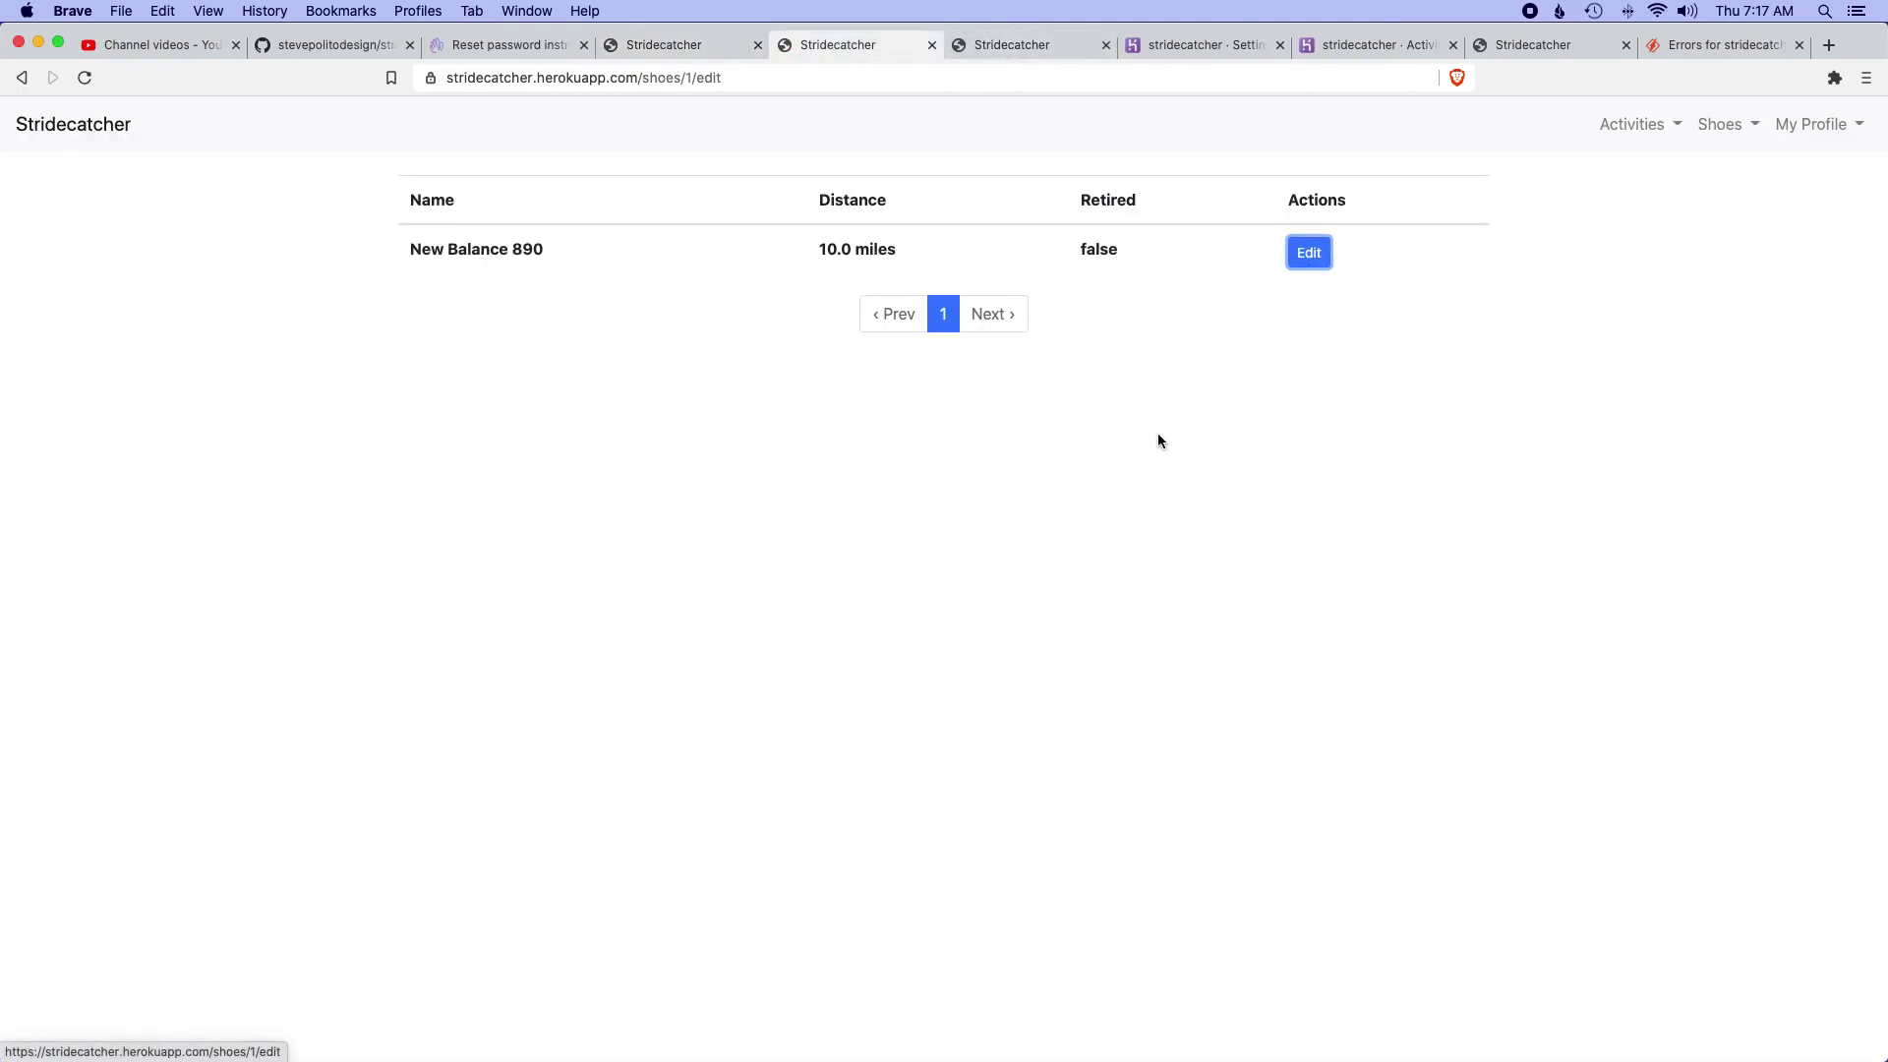
click(686, 48)
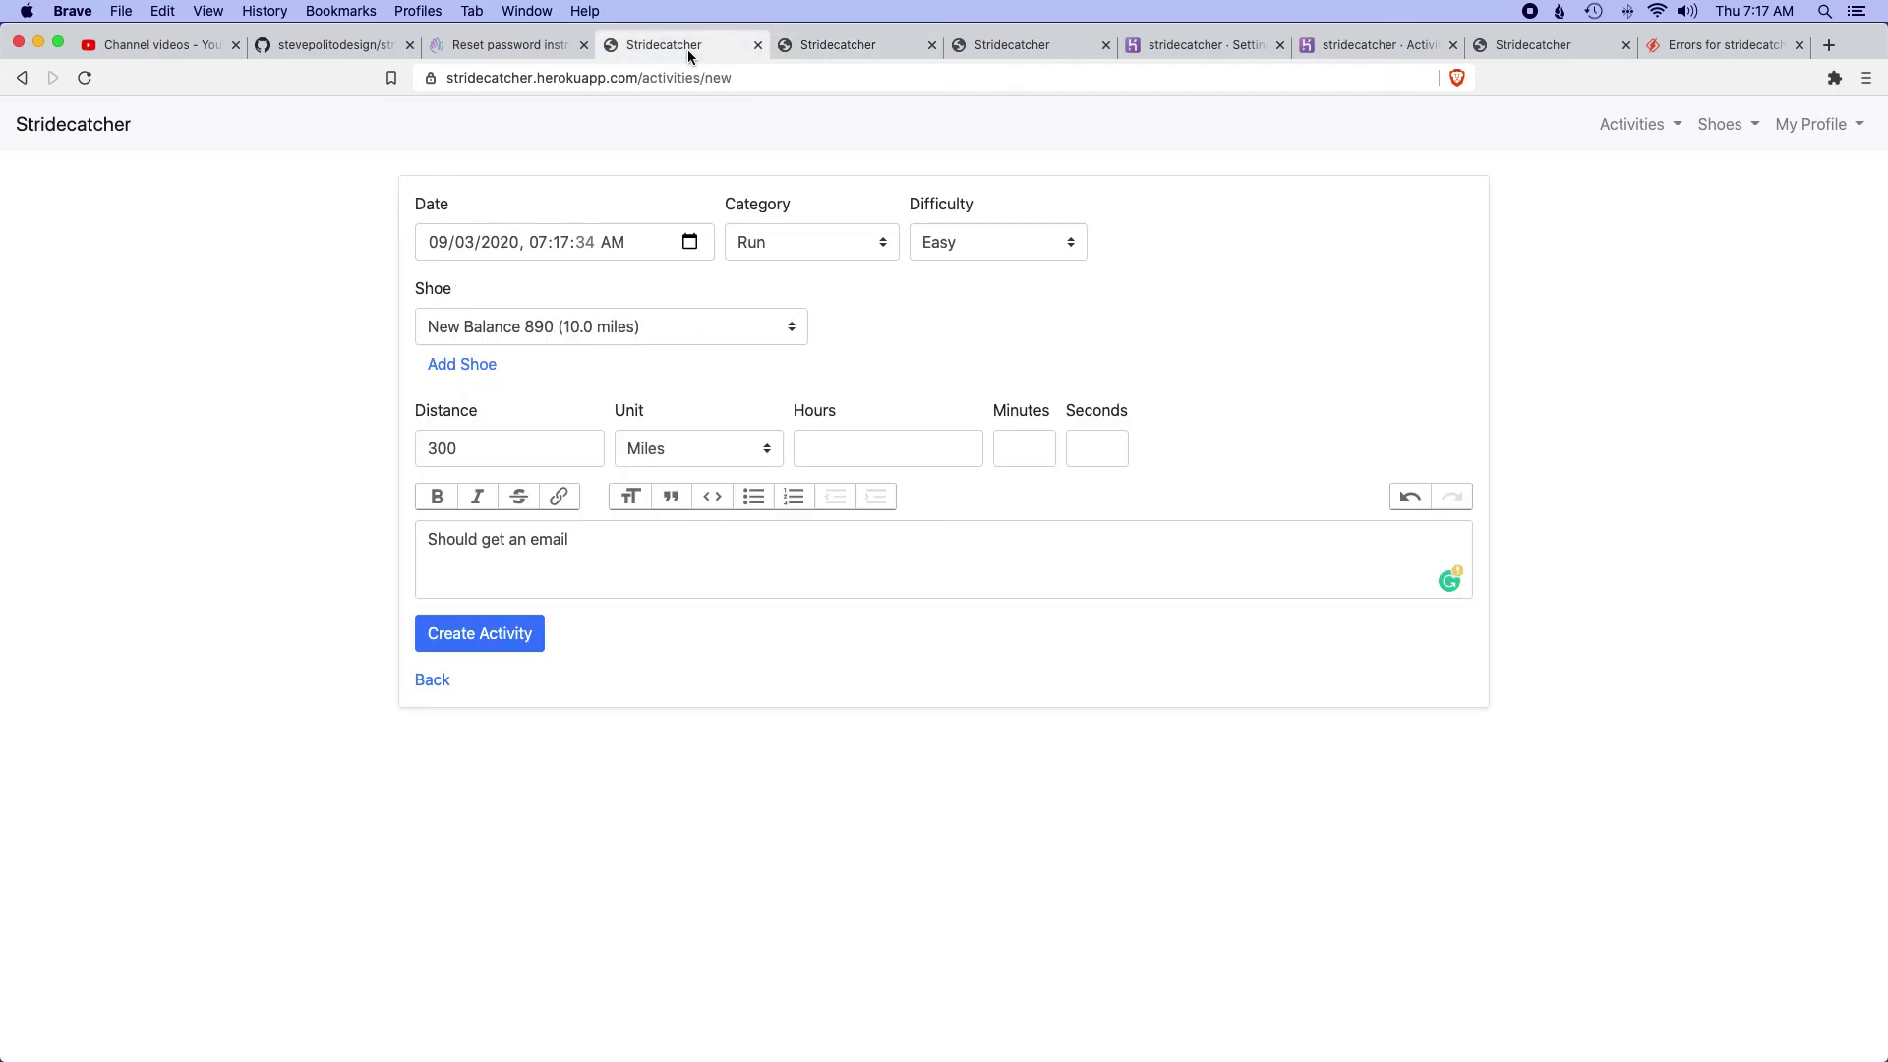
click(528, 637)
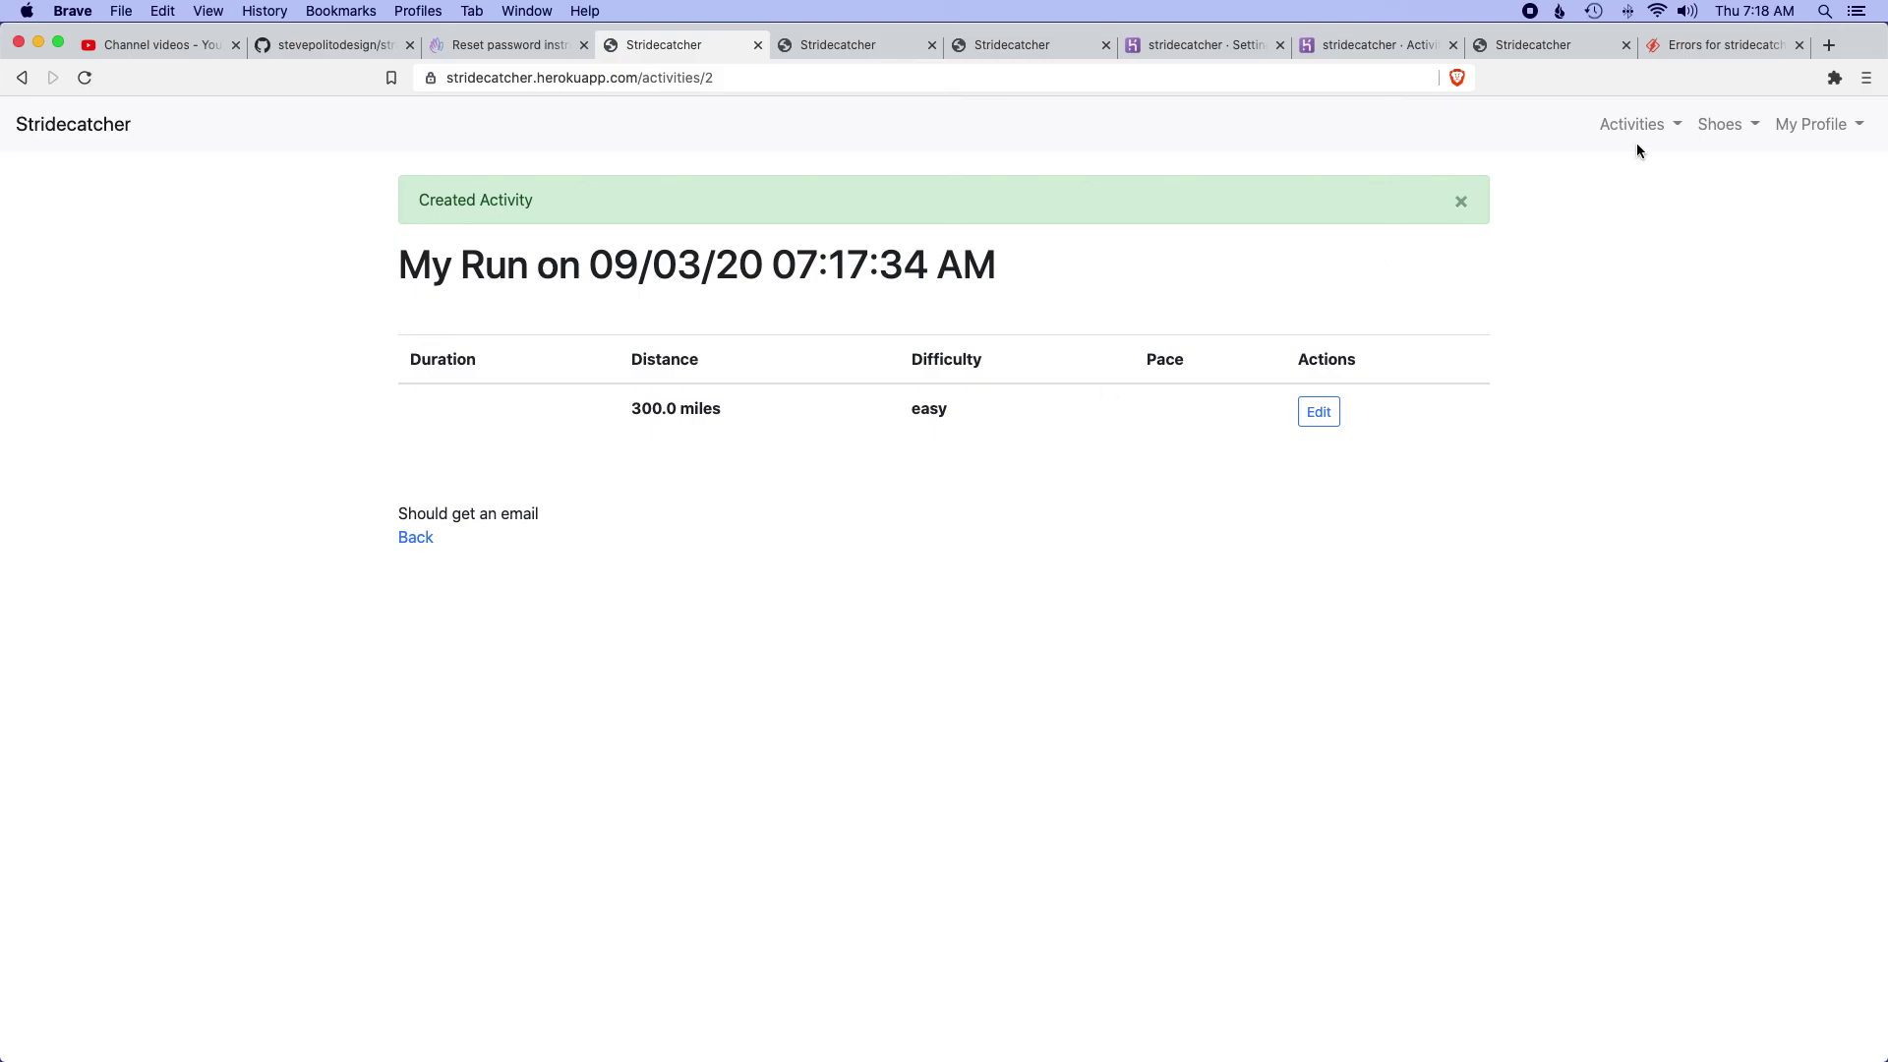
- Confirm the New Balance 890 now totals 310.0 miles, then check the HEY Screener
click(1721, 125)
click(1699, 169)
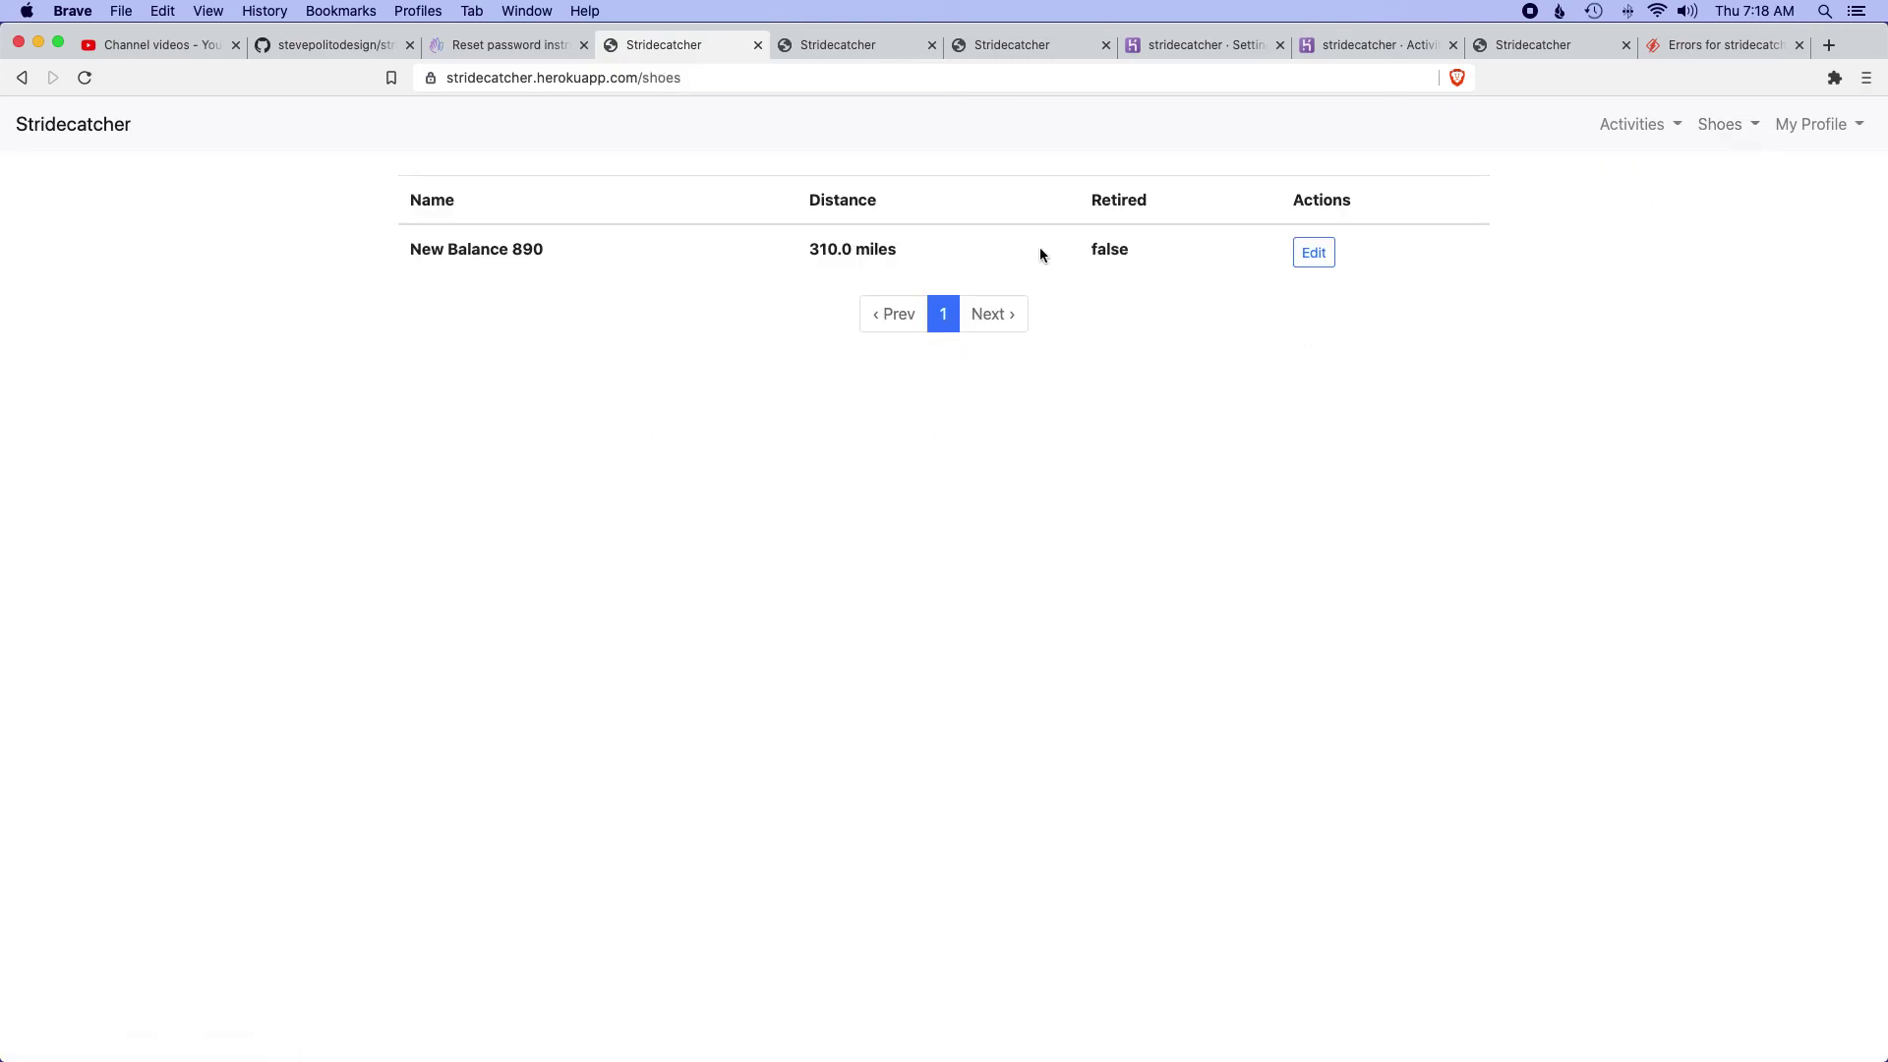
triple_click(830, 250)
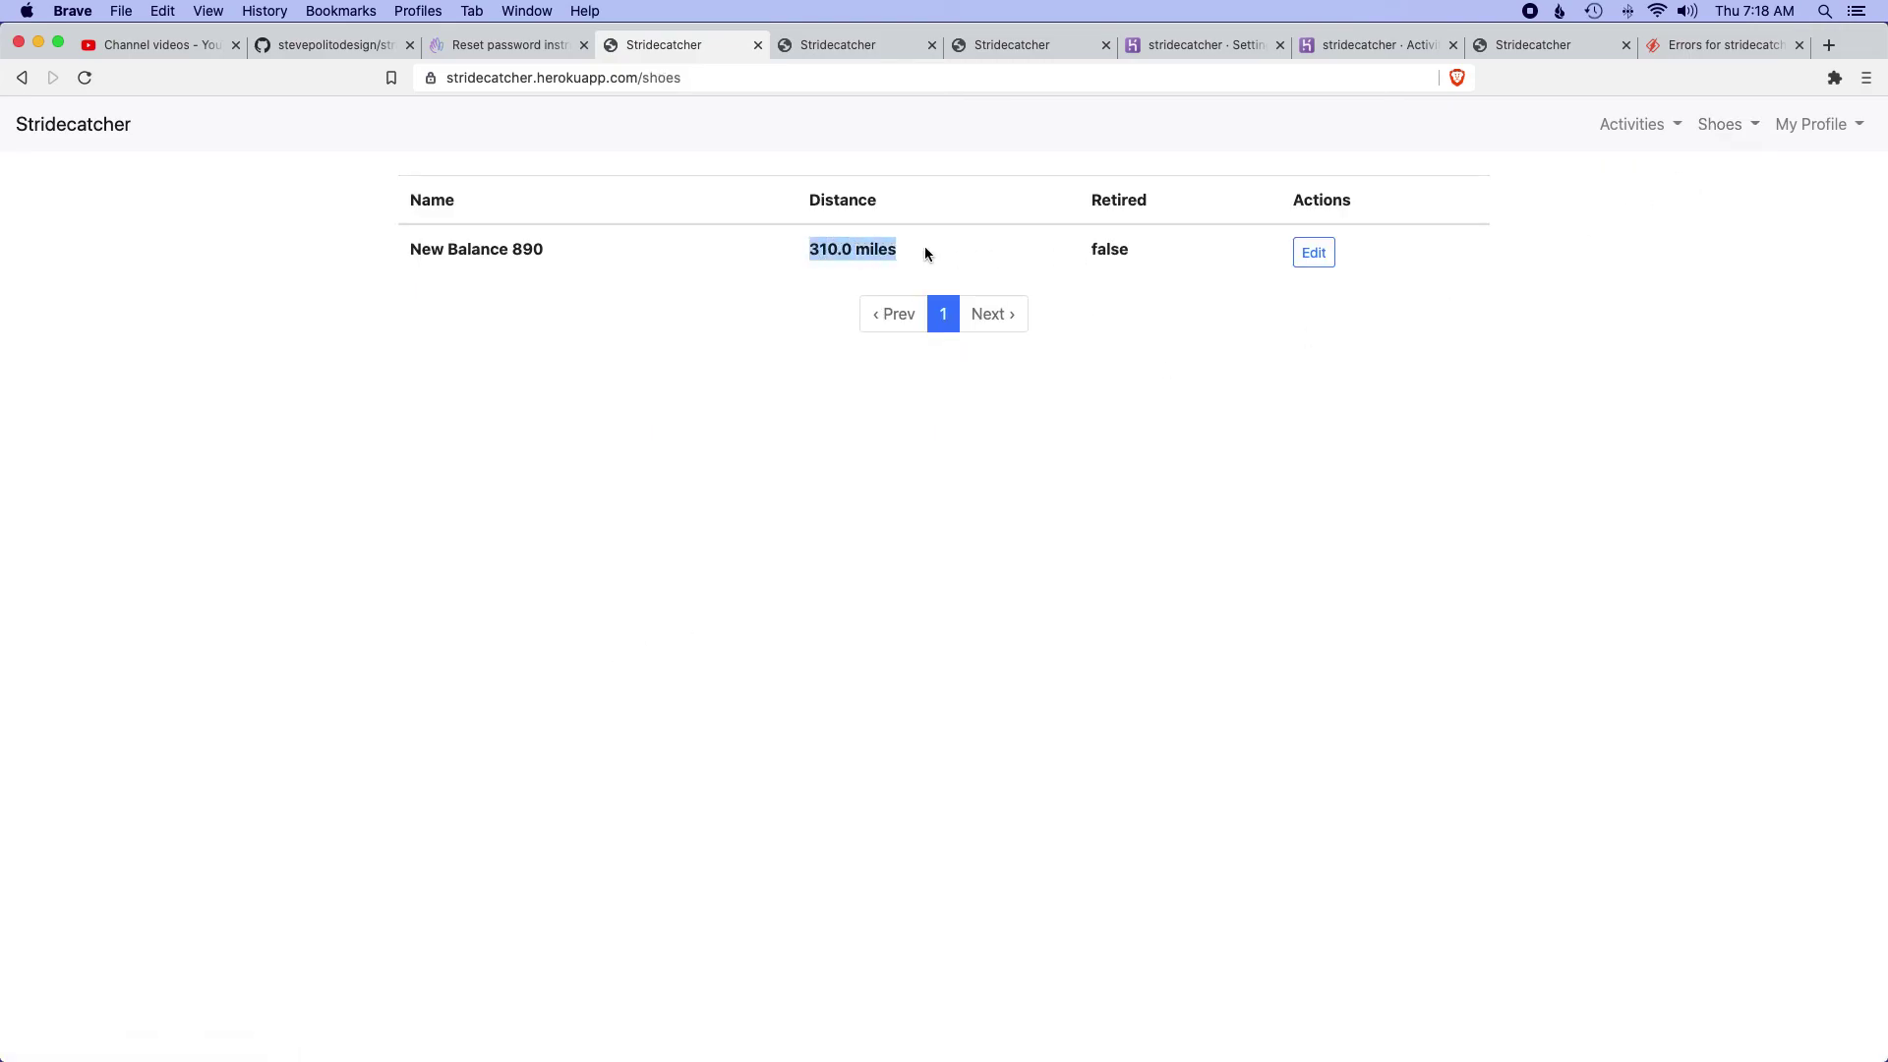
click(1298, 253)
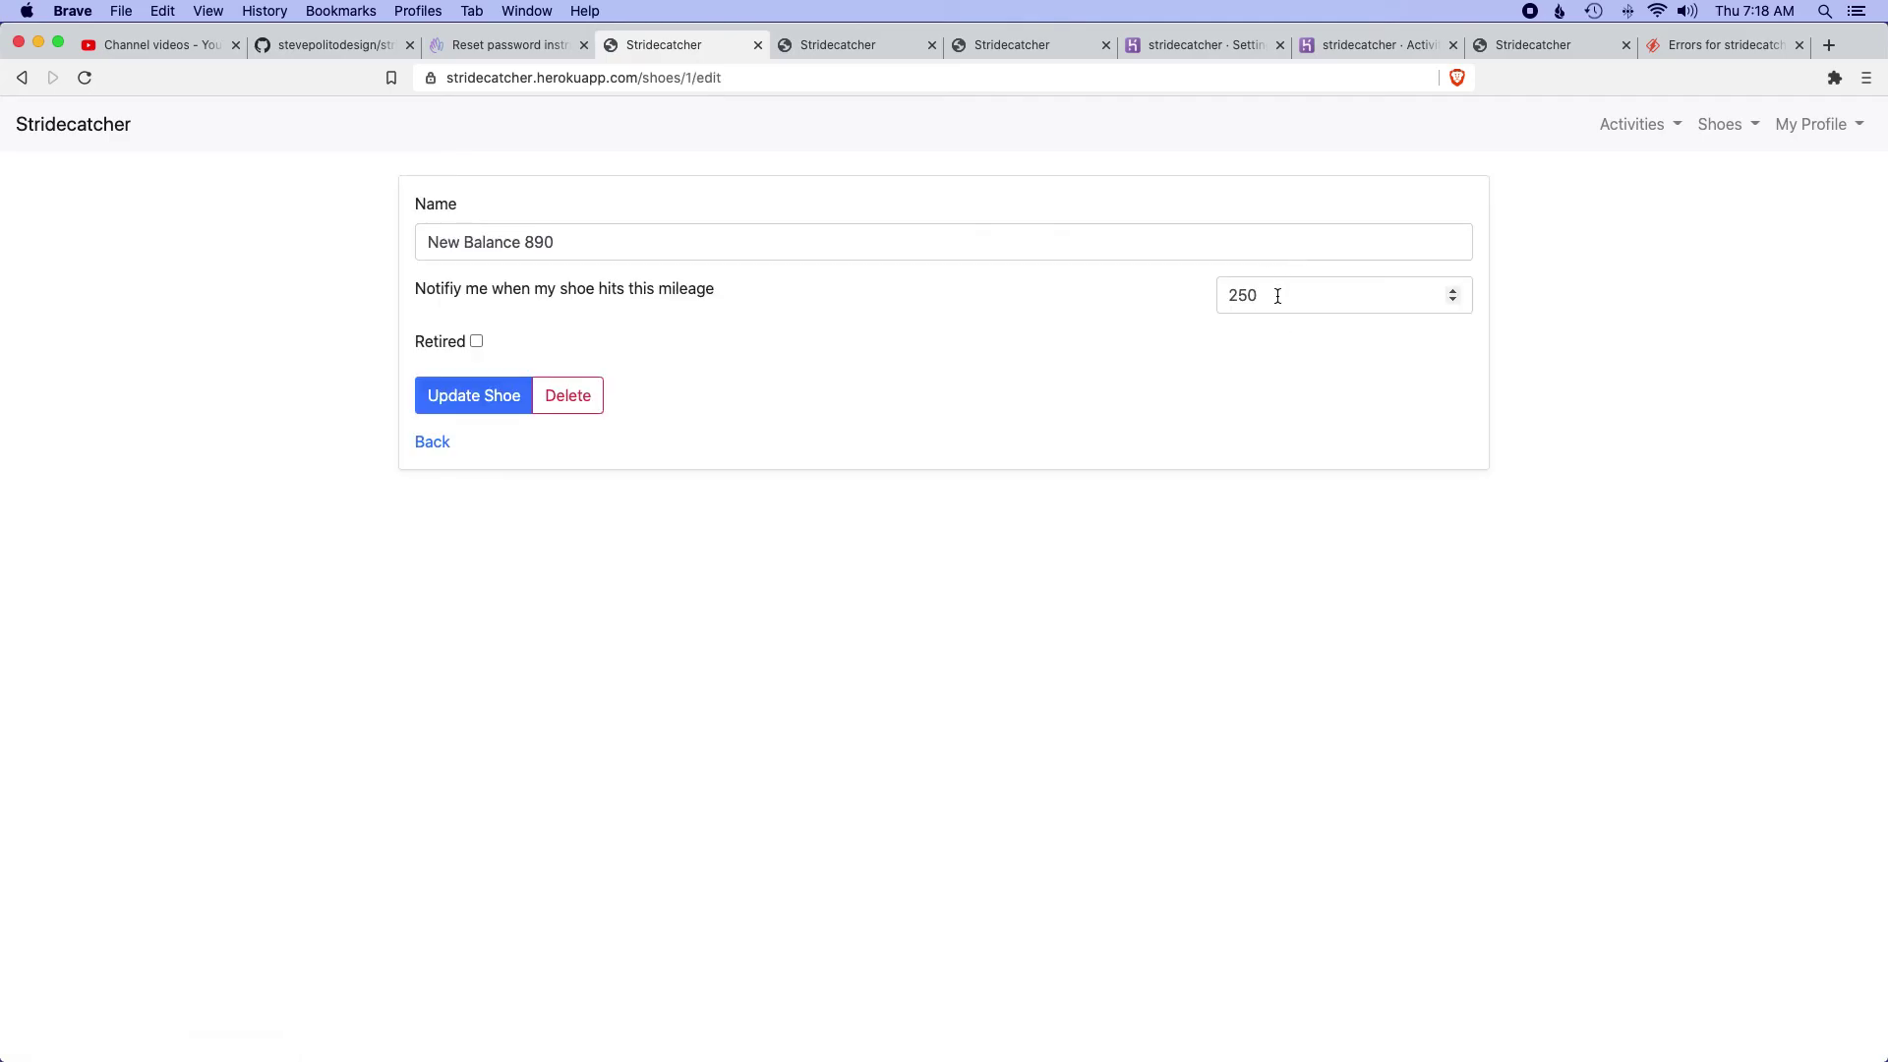
click(501, 43)
click(413, 133)
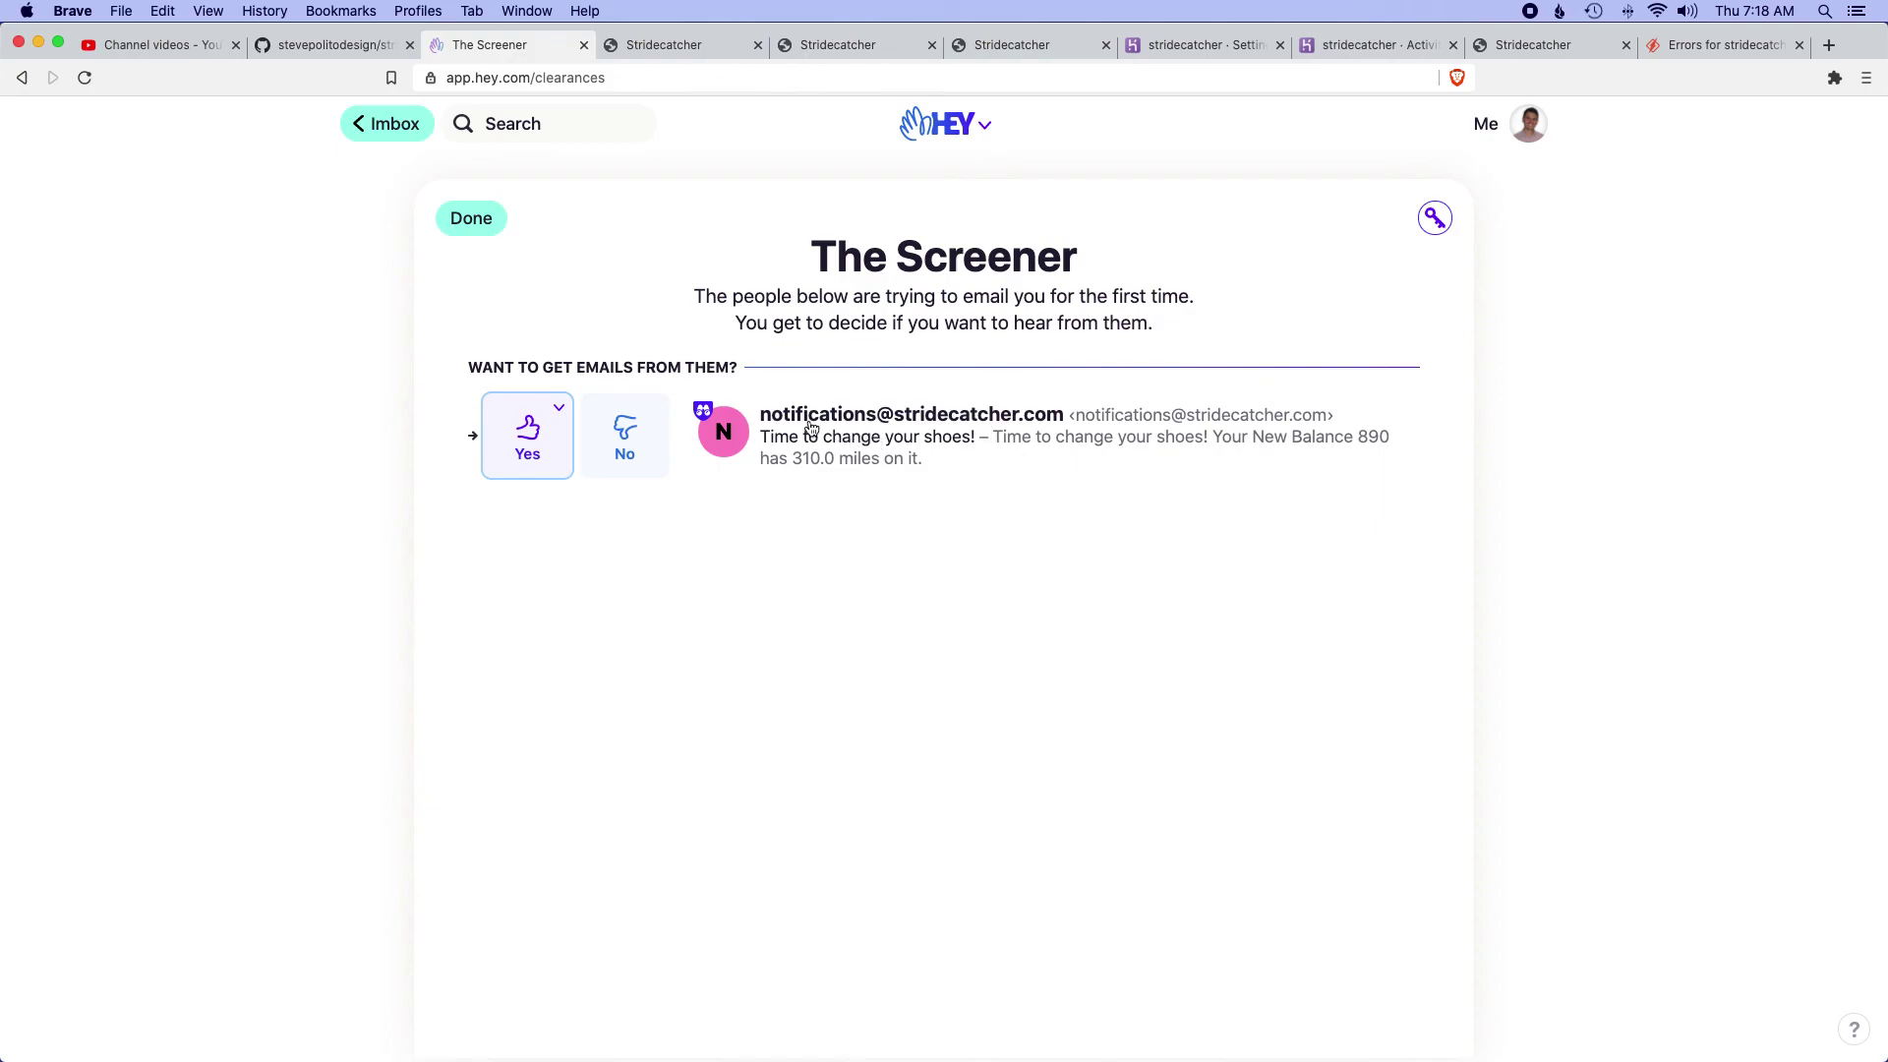
- Read the Stridecatcher email reporting 310.0 miles on the New Balance 890
click(925, 436)
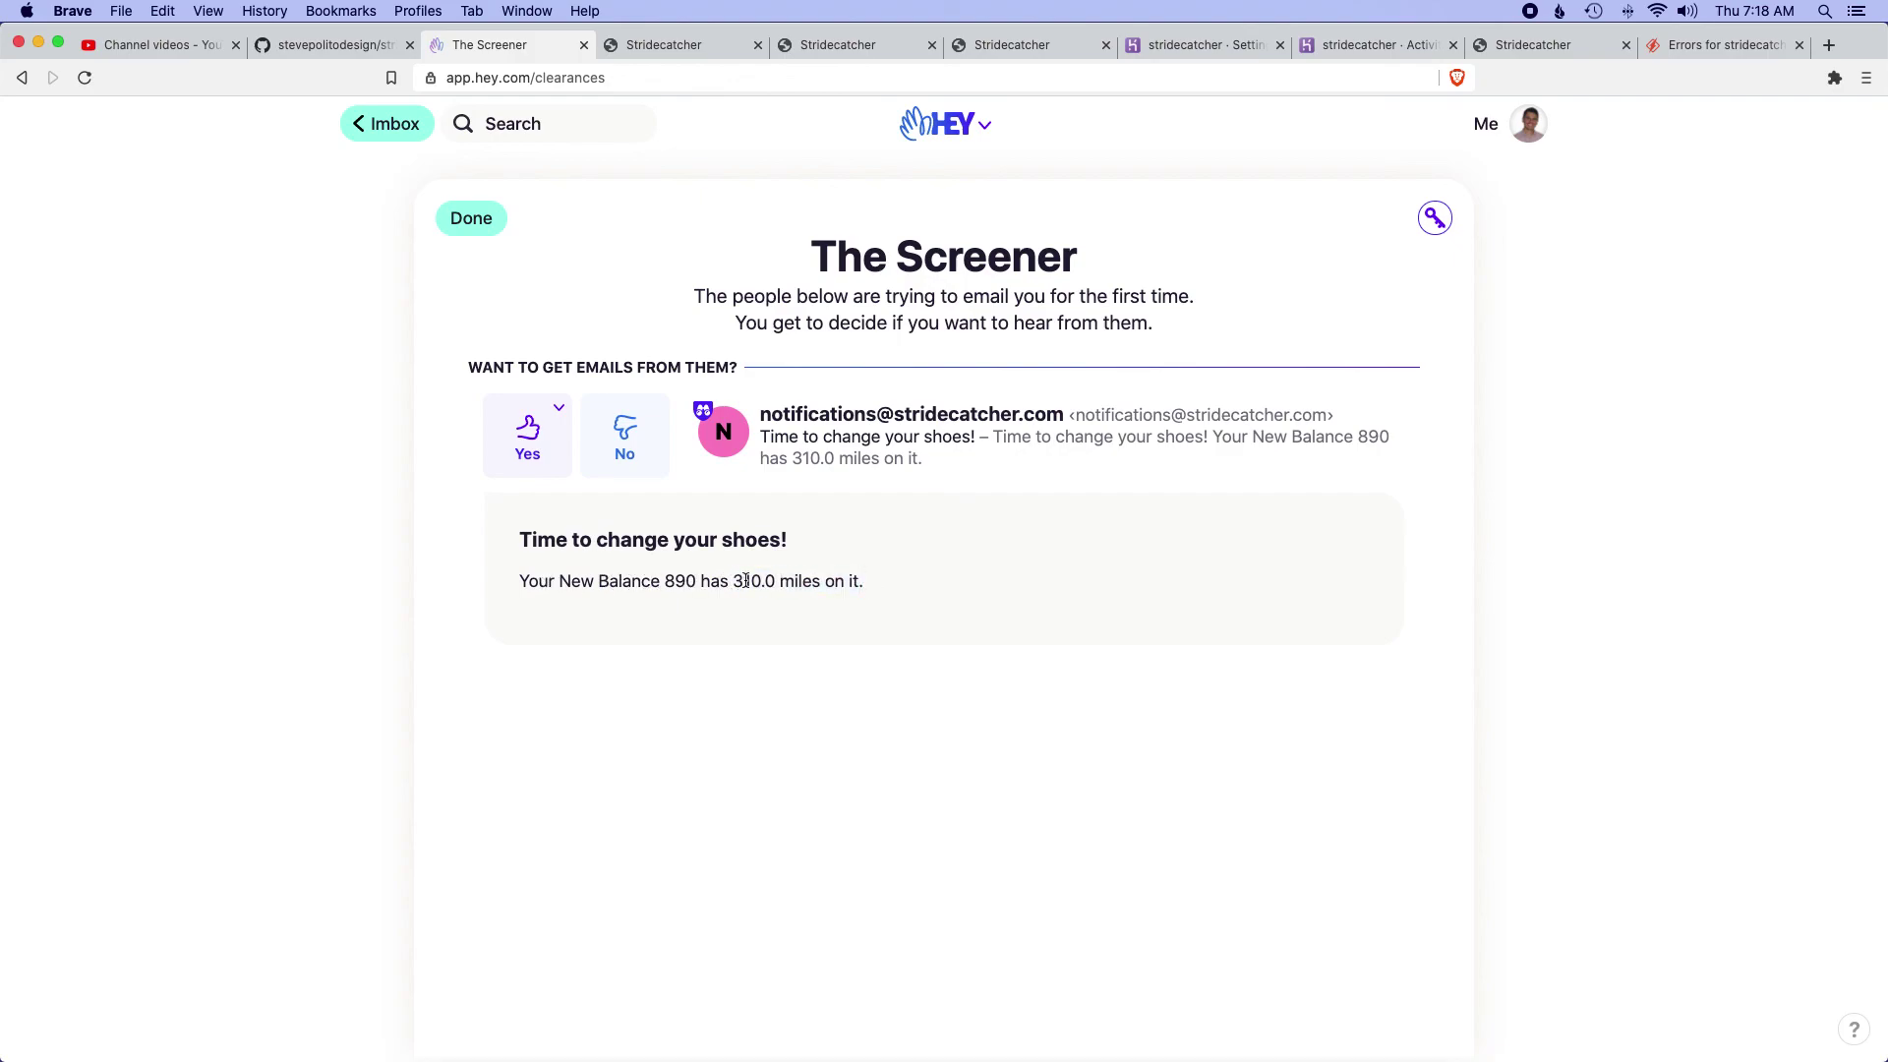
click(993, 47)
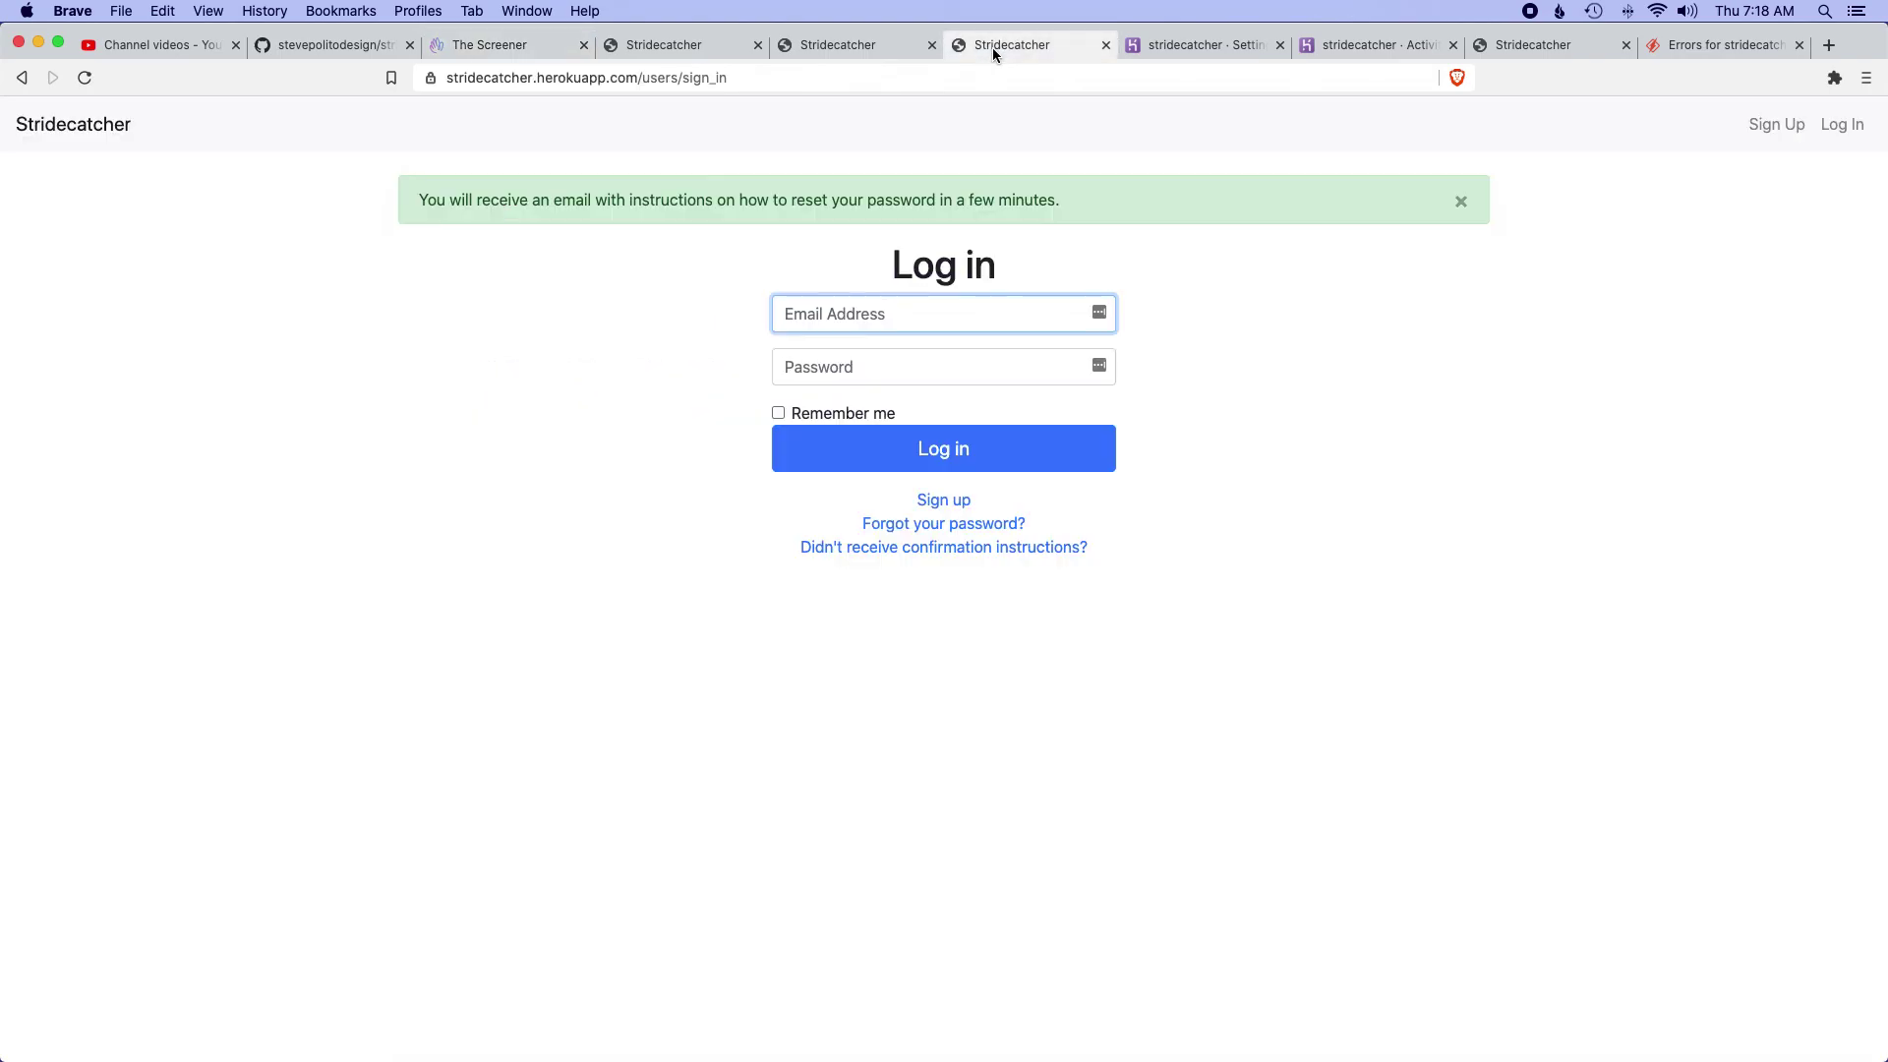
- Search My Activities for descriptions containing 'email', then reset to show both runs
click(823, 47)
click(665, 49)
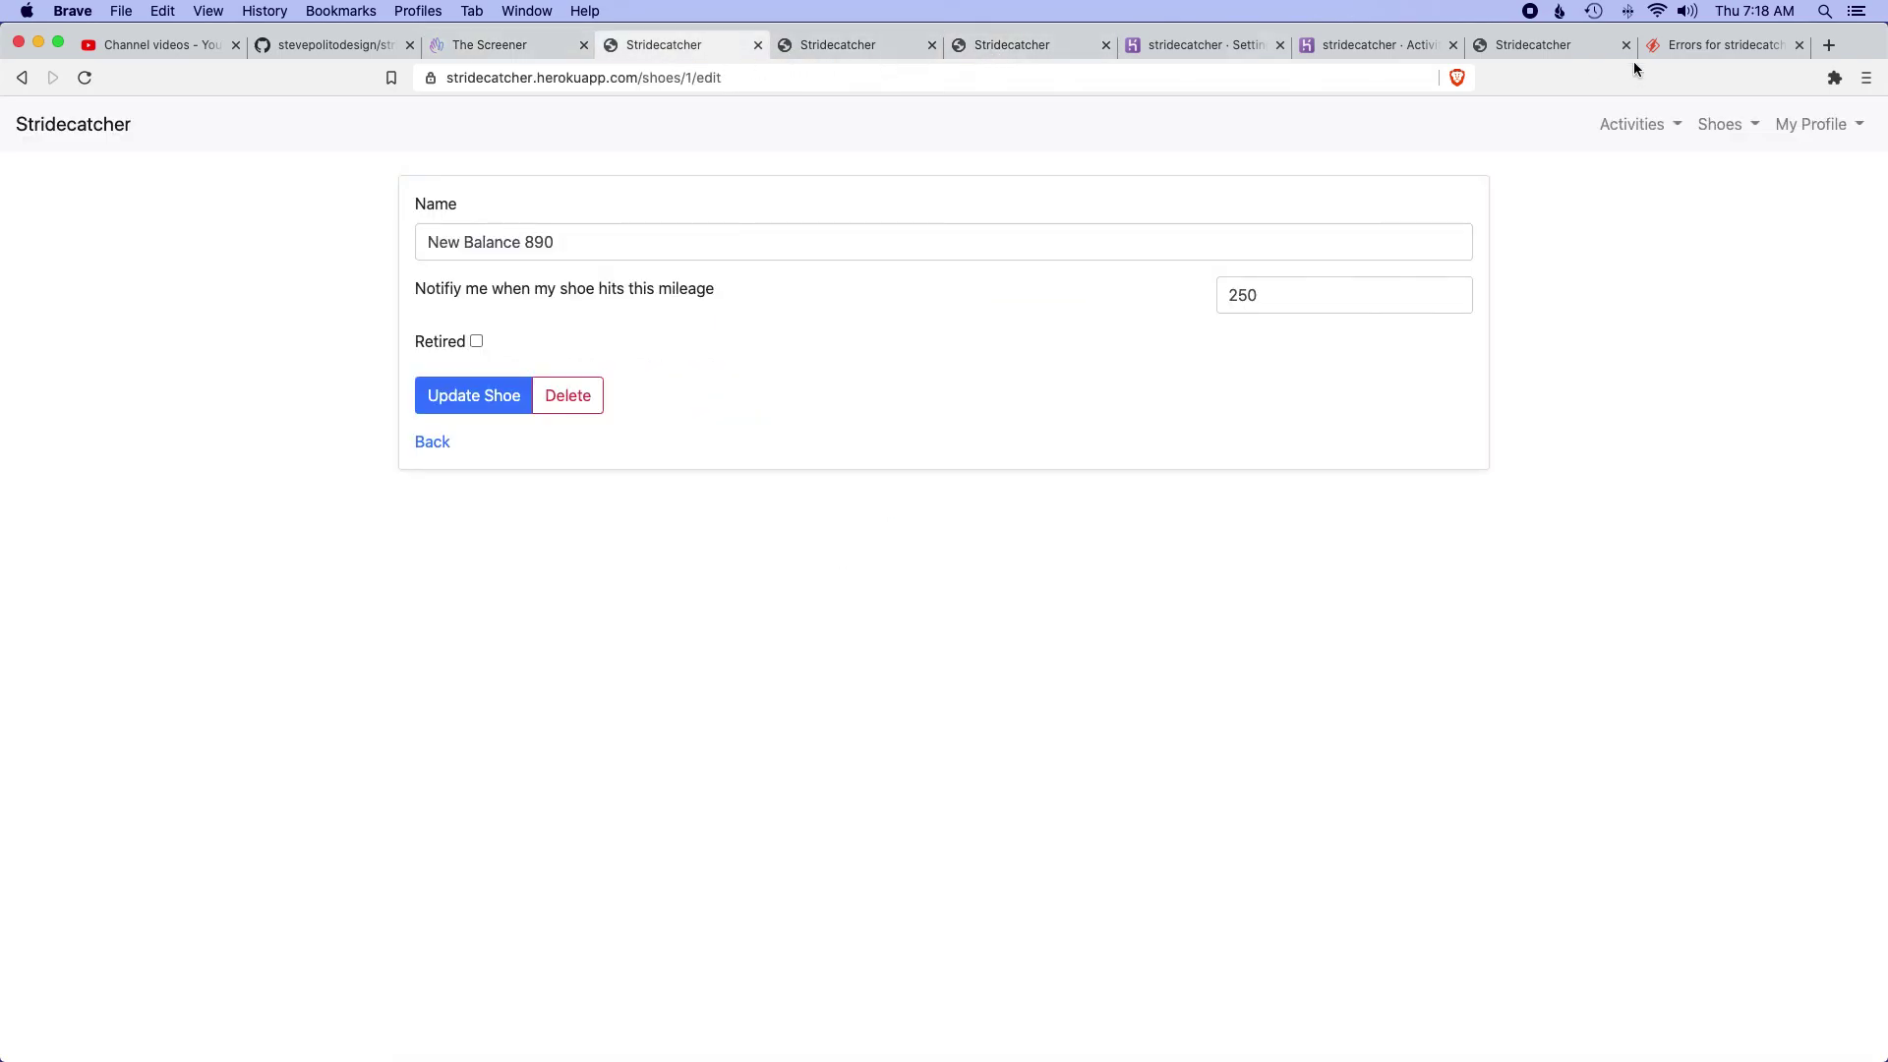
click(1648, 126)
click(1614, 168)
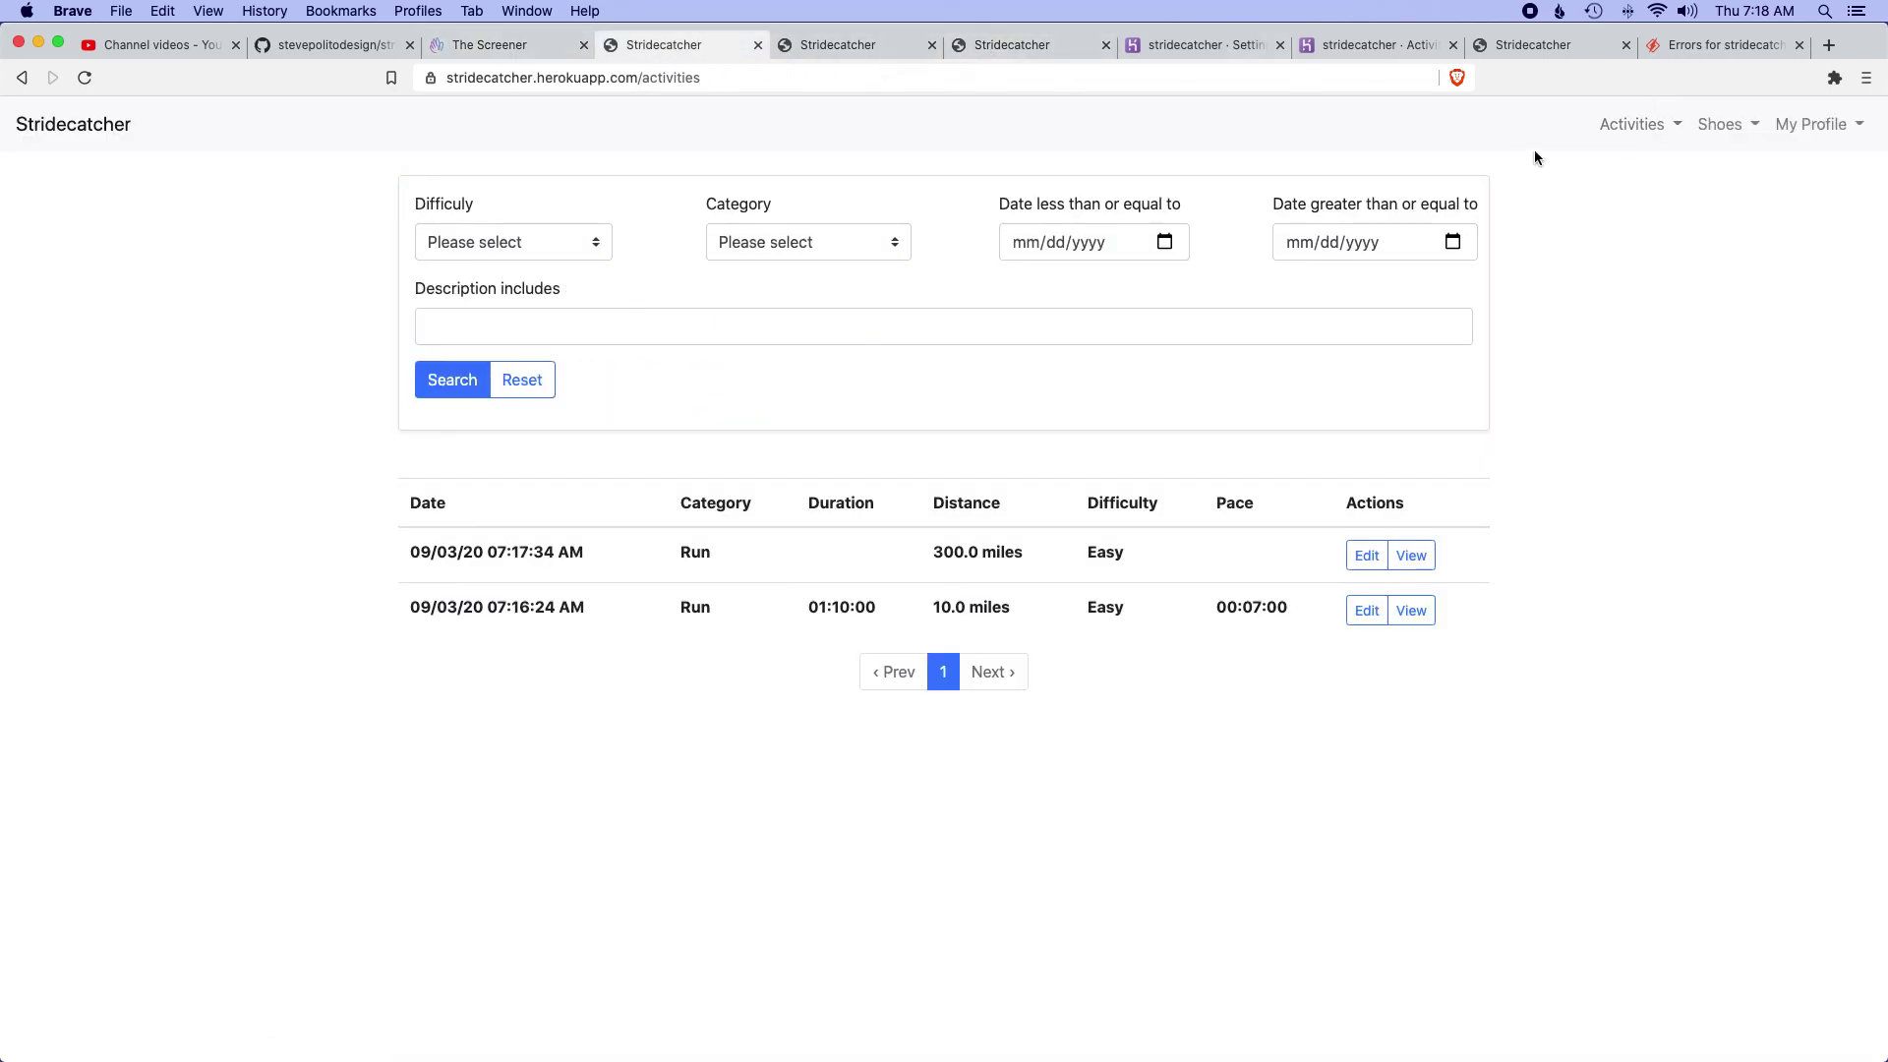
click(630, 319)
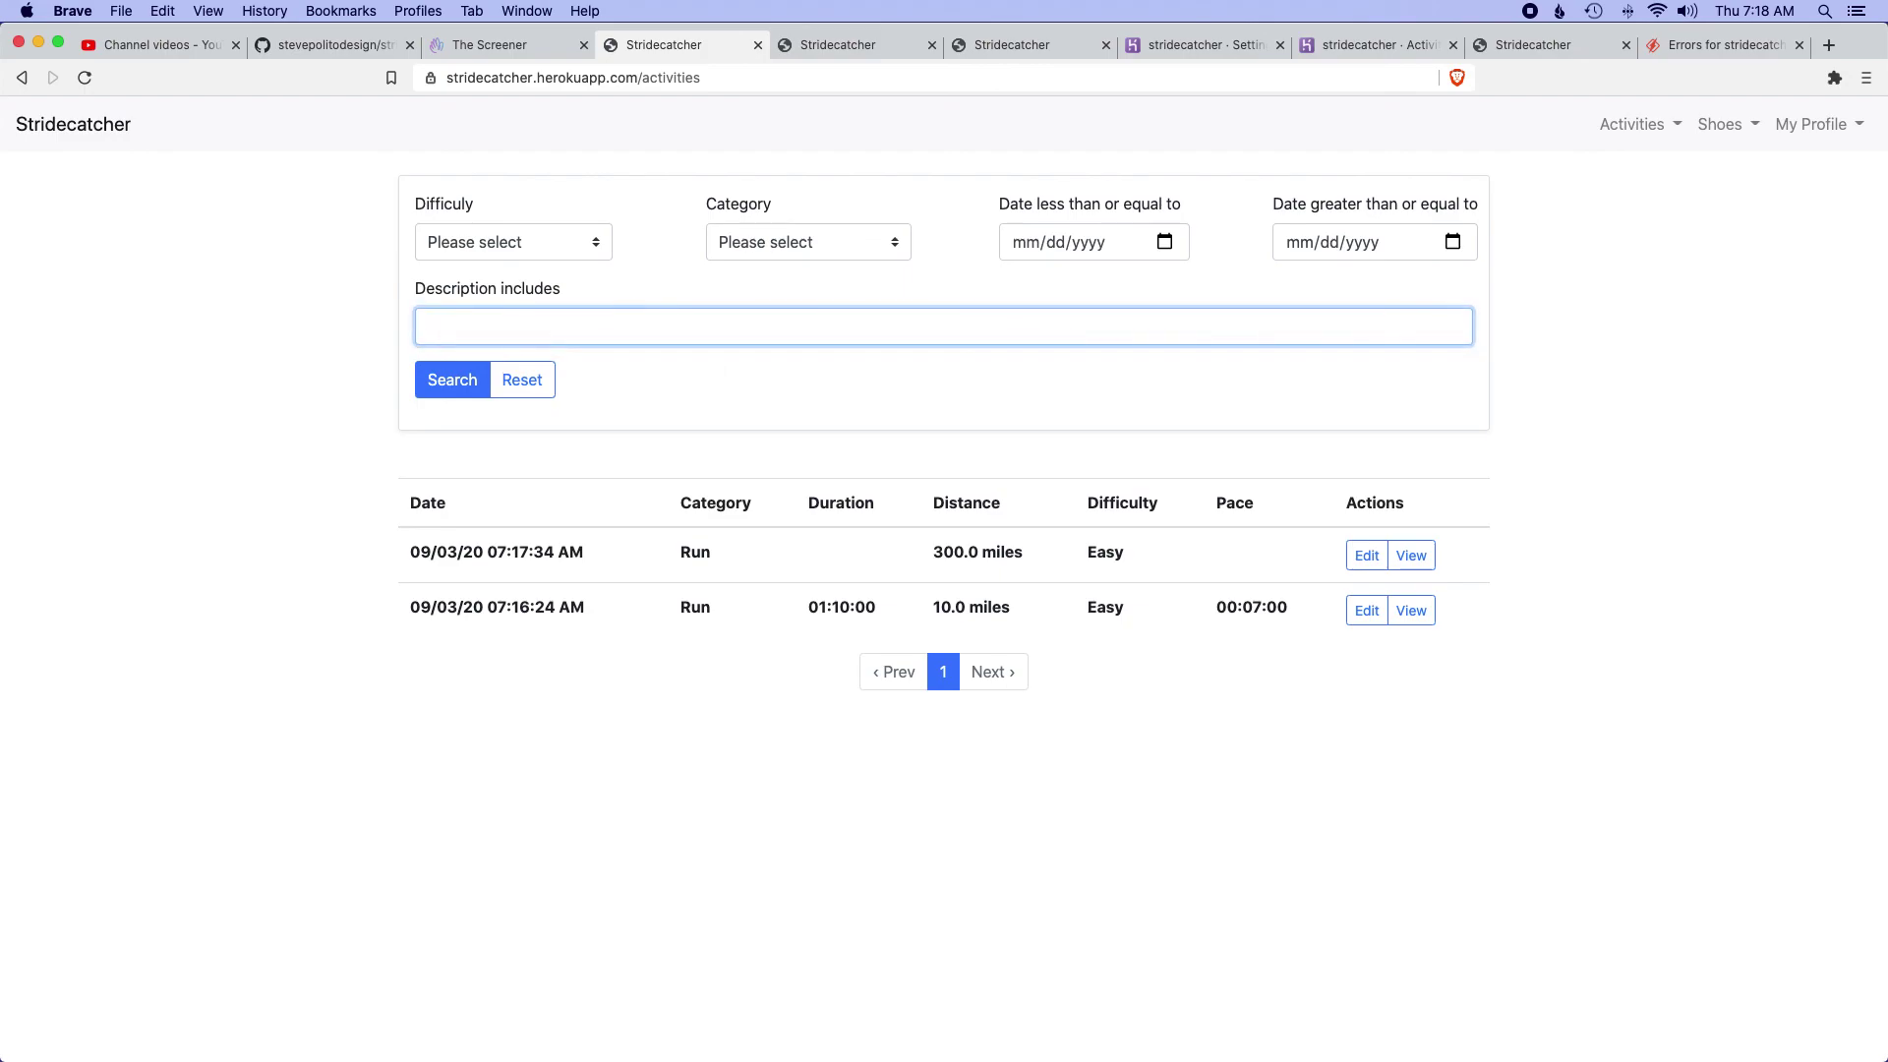
text(email)
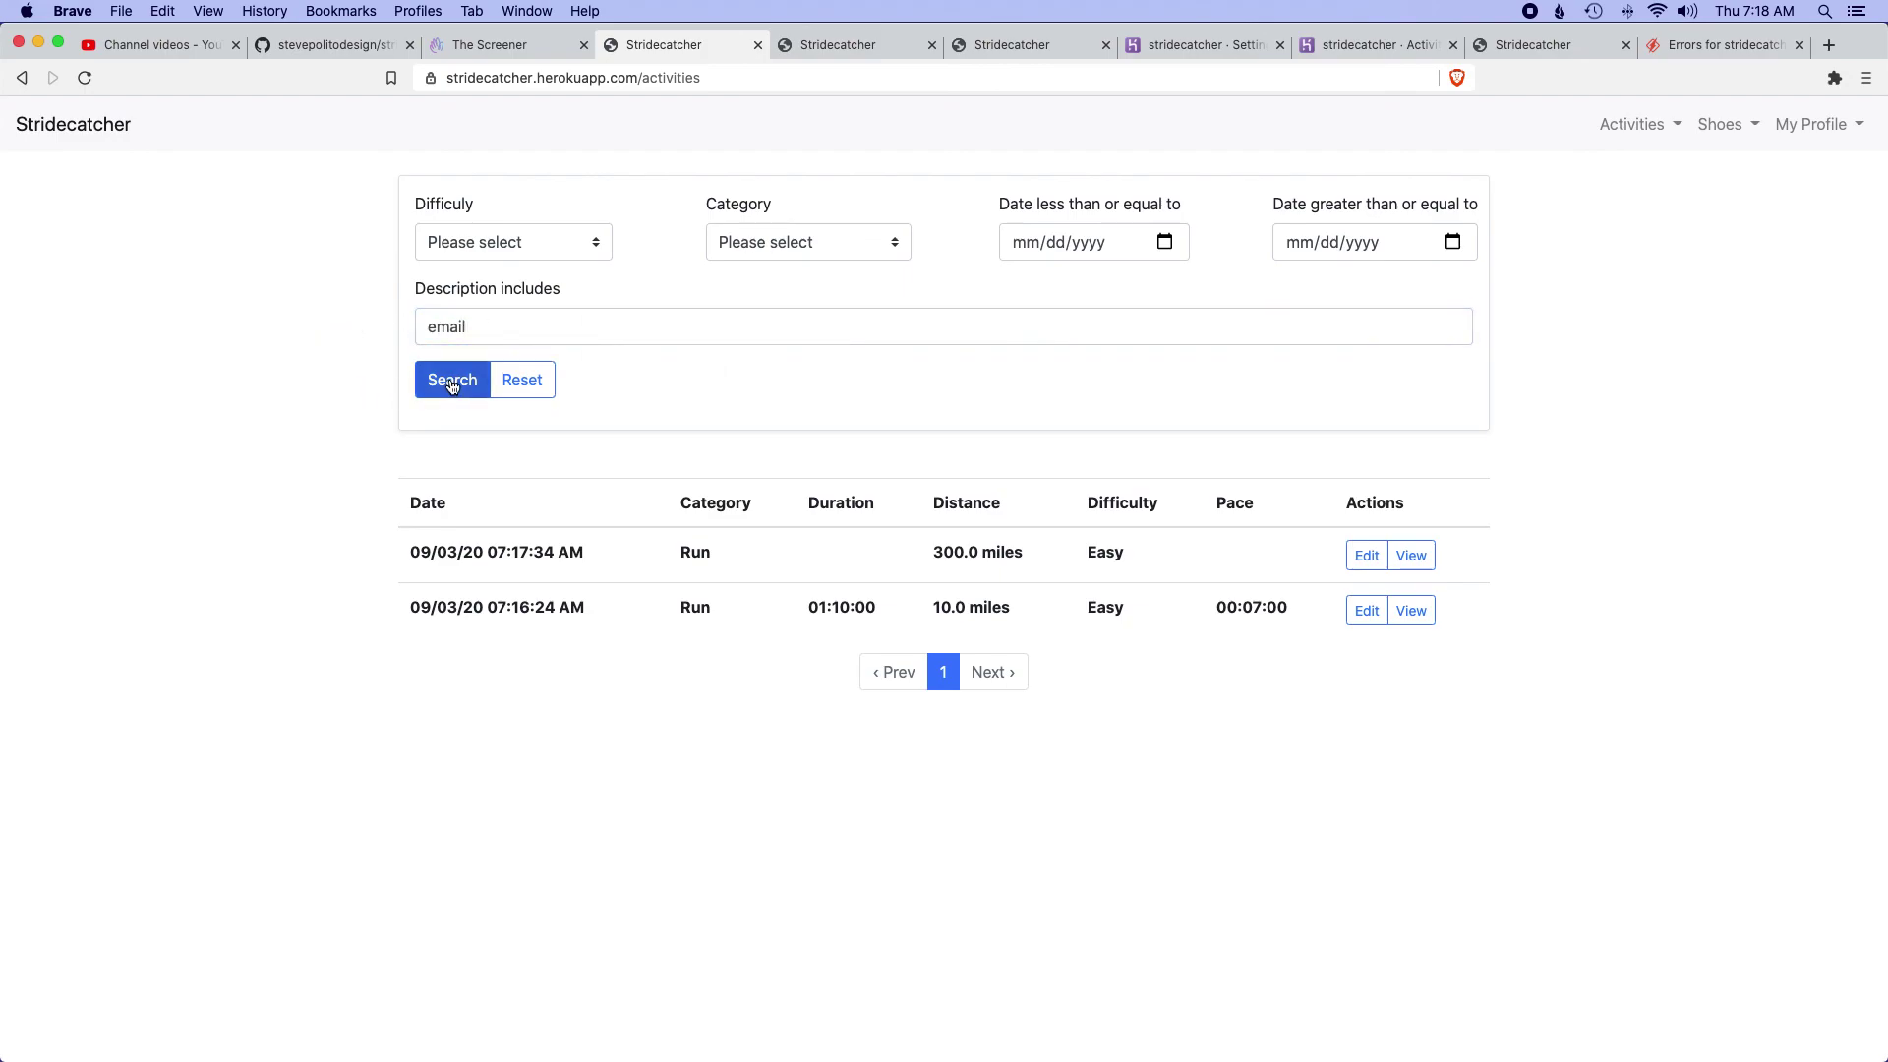
click(455, 384)
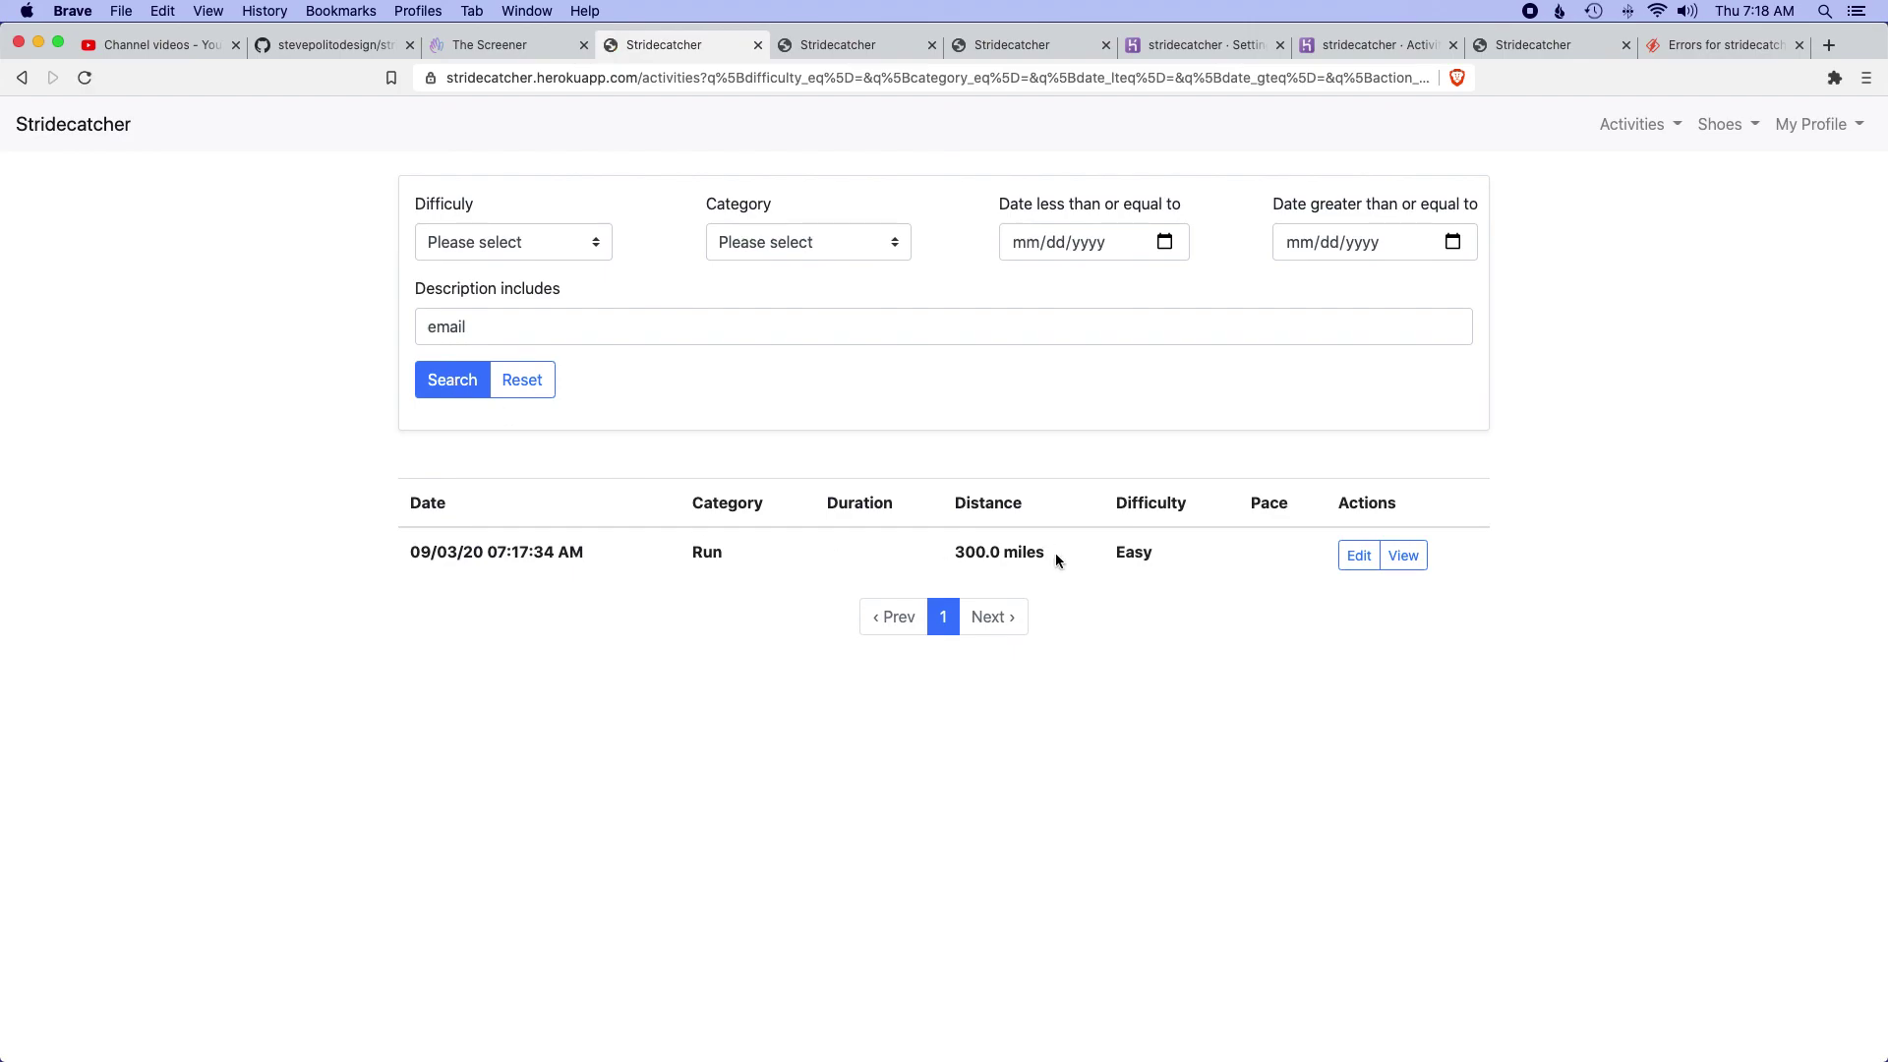
click(522, 403)
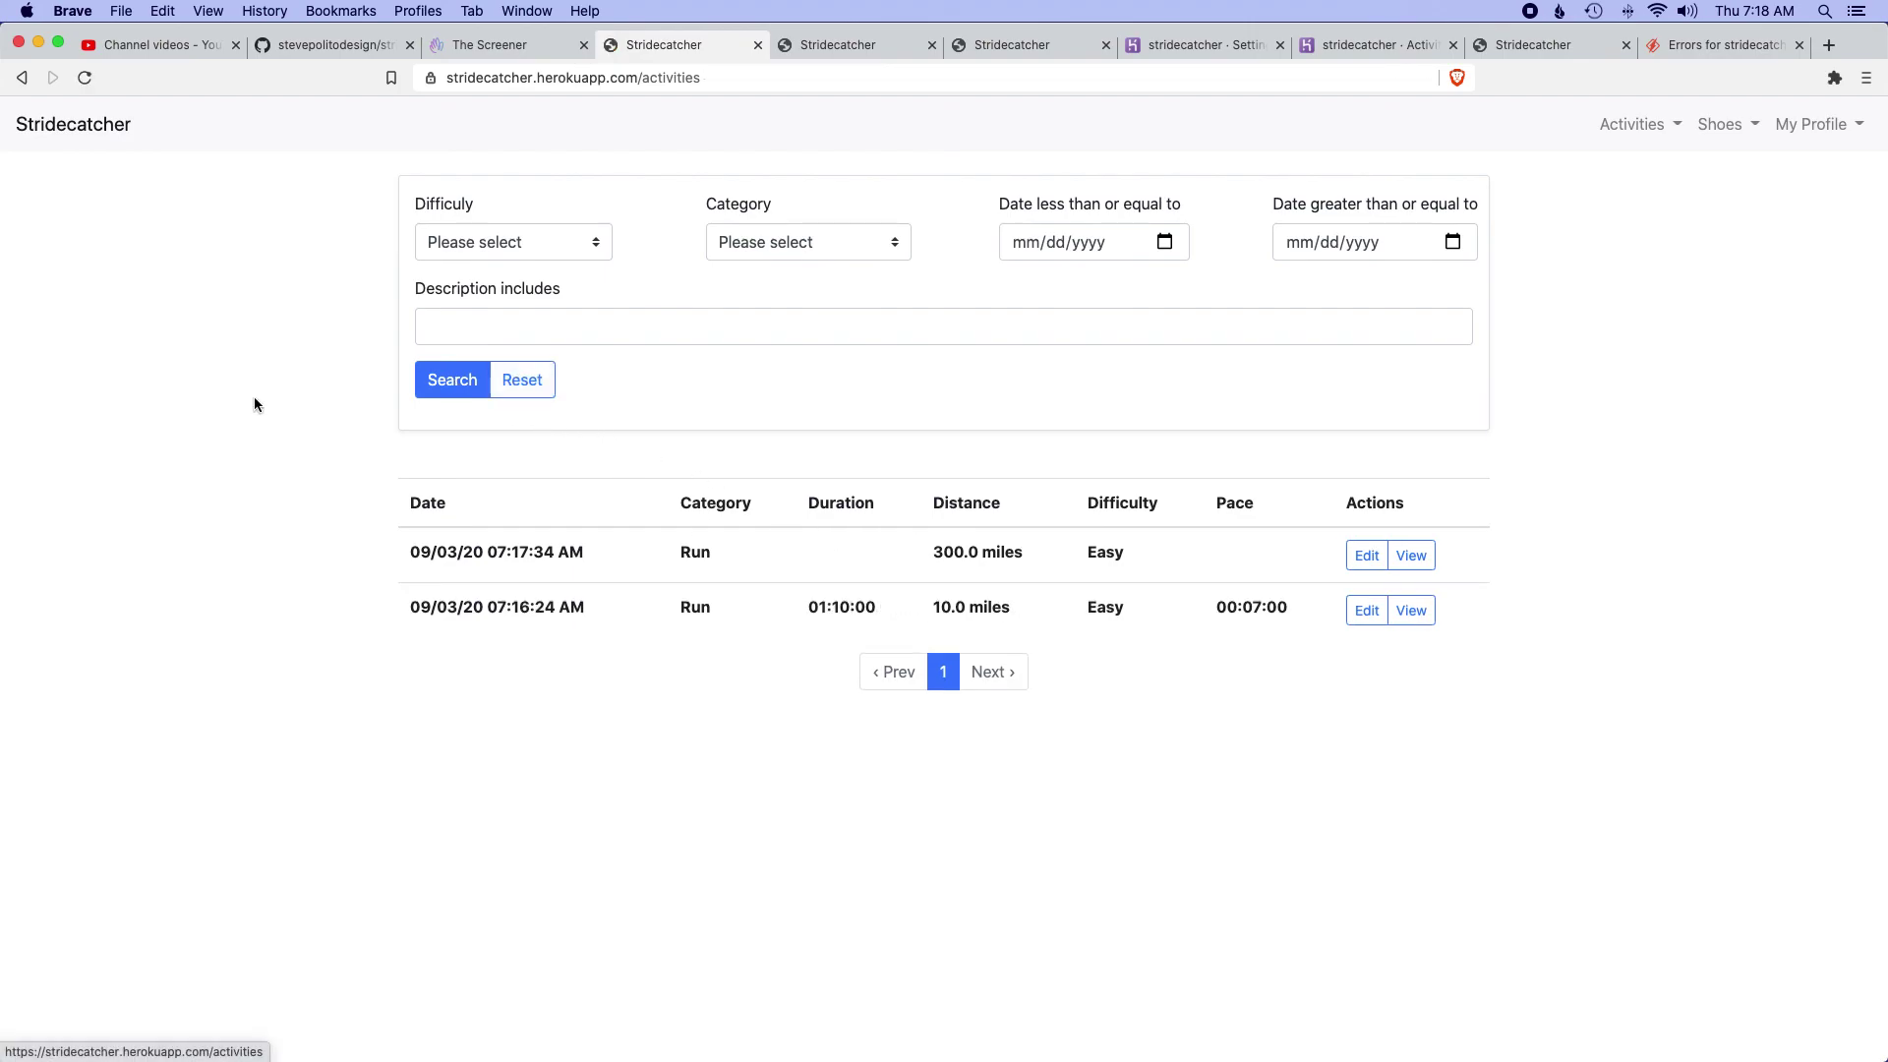